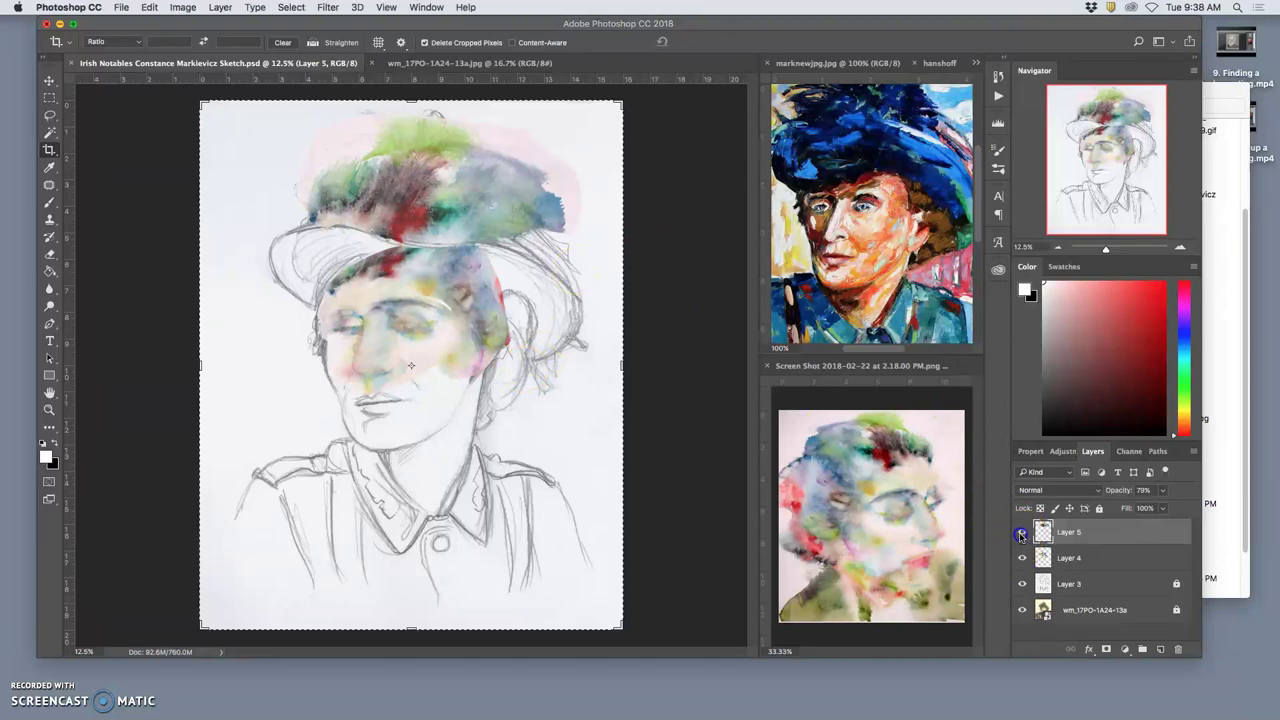
# Compare the portrait with and without the watercolor paint on Layer 5 and Layer 4
pyautogui.click(1022, 533)
pyautogui.click(1022, 533)
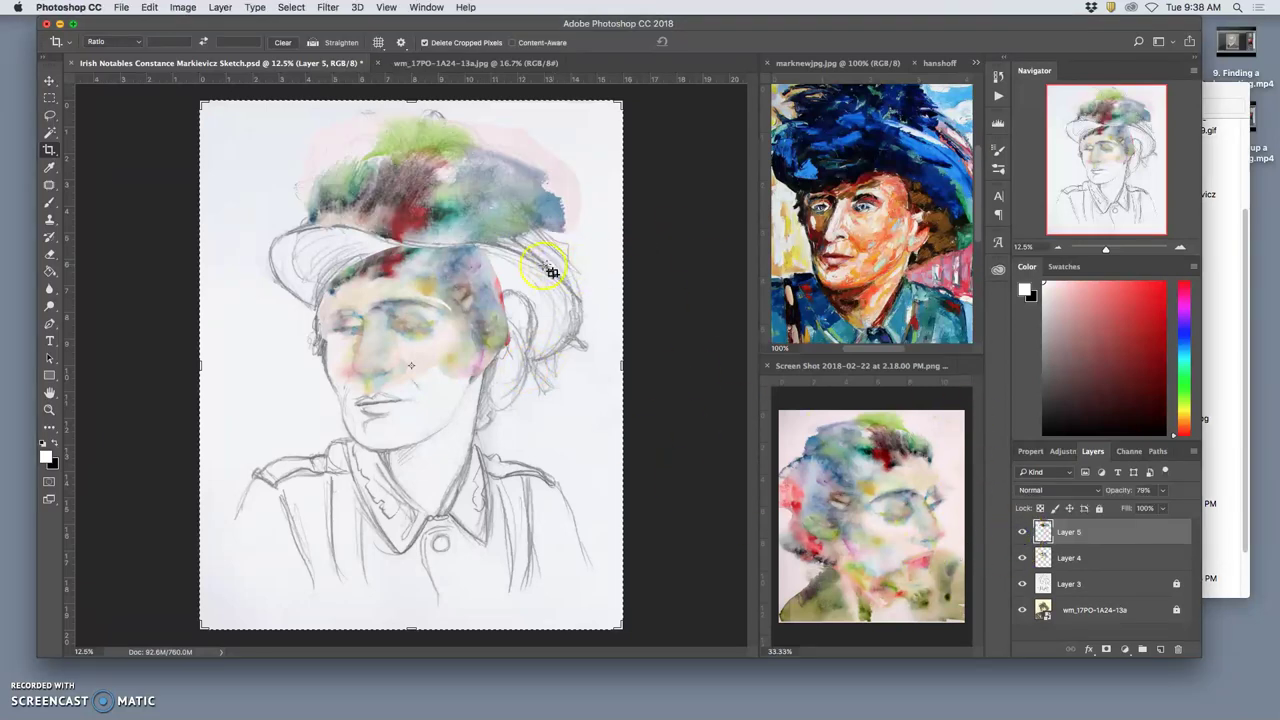
pyautogui.click(1022, 538)
pyautogui.click(1021, 561)
pyautogui.click(1021, 562)
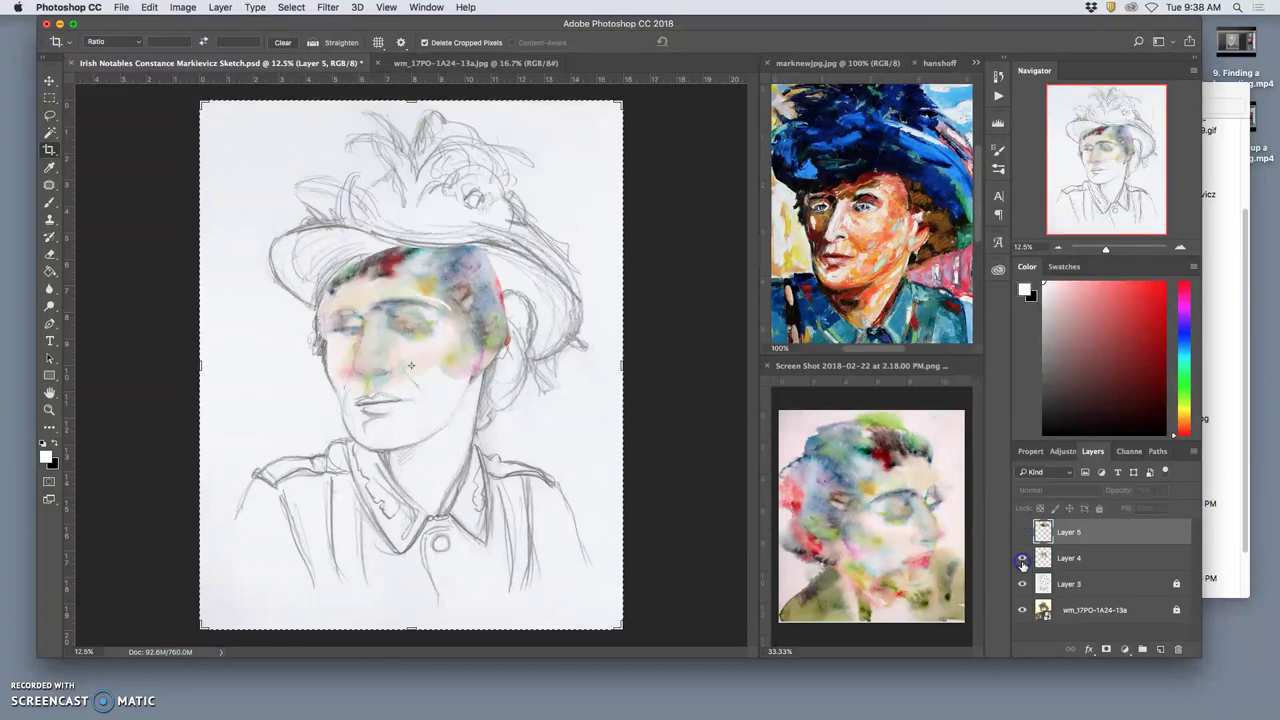
pyautogui.click(1022, 562)
pyautogui.click(1022, 562)
pyautogui.click(1022, 533)
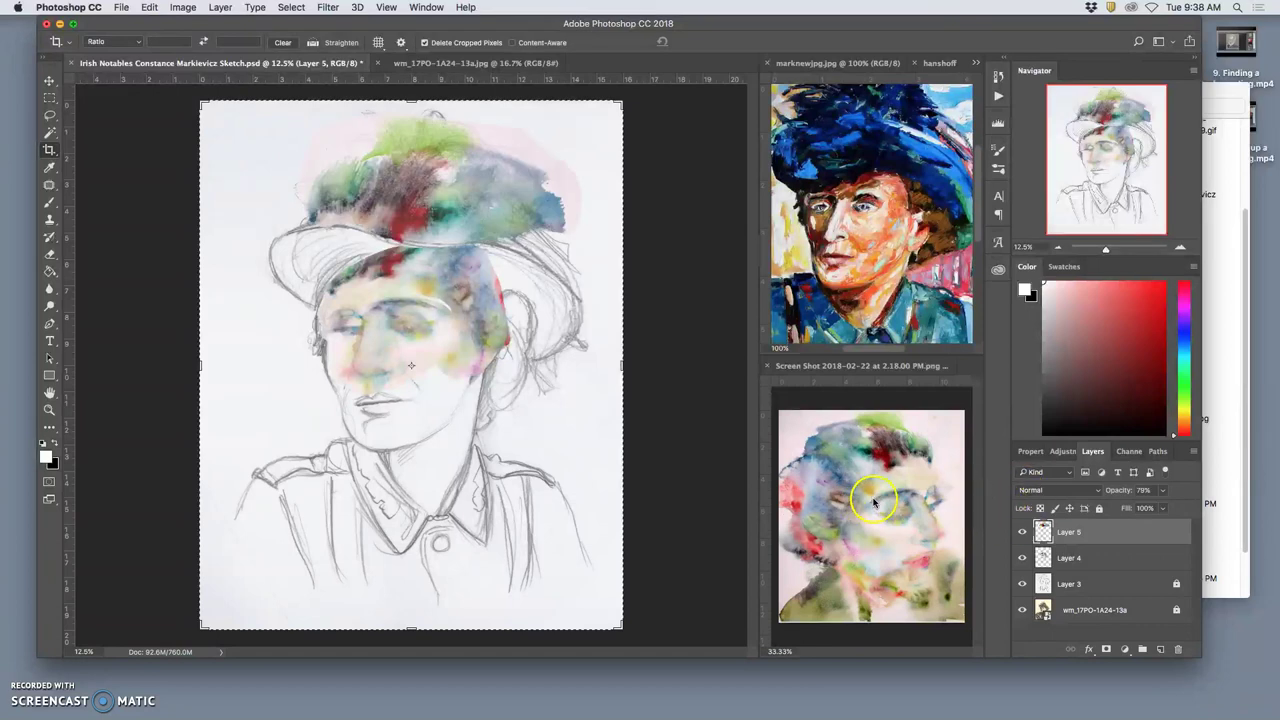
# View the hanshoffman_fantasia_paintings reference image and bring marknewjpg.jpg back to the front
pyautogui.click(940, 66)
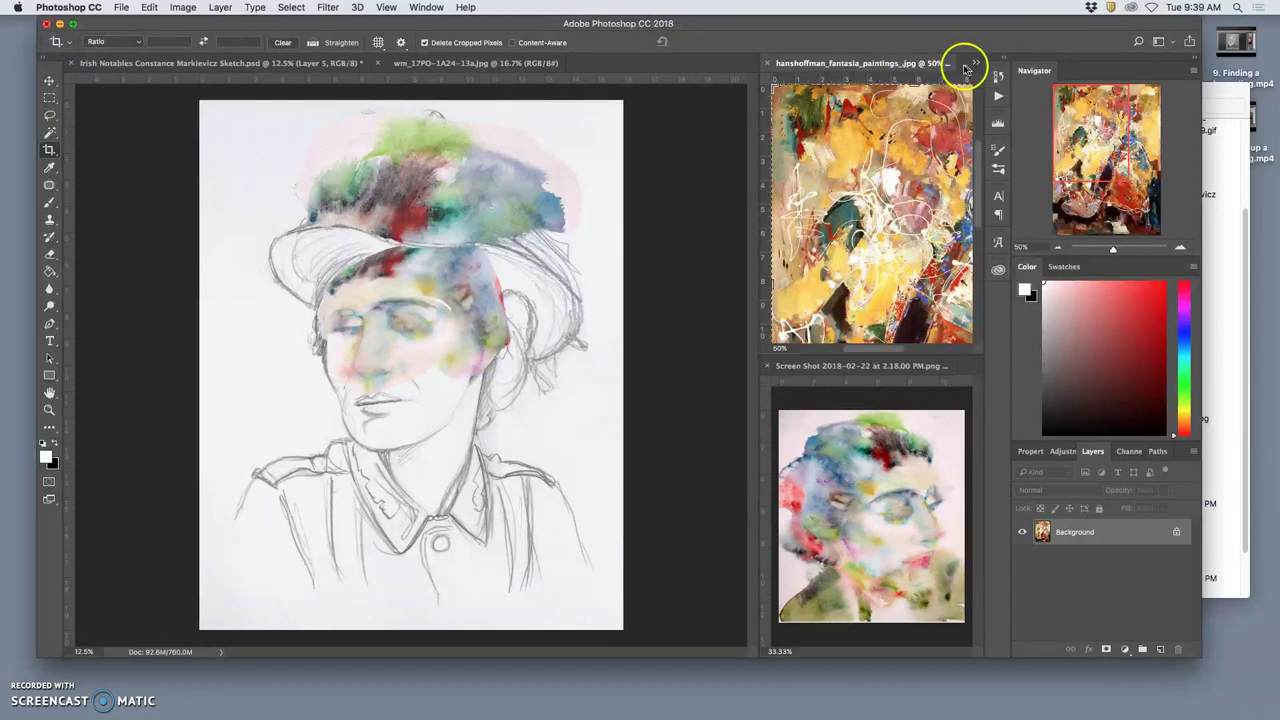
pyautogui.click(976, 63)
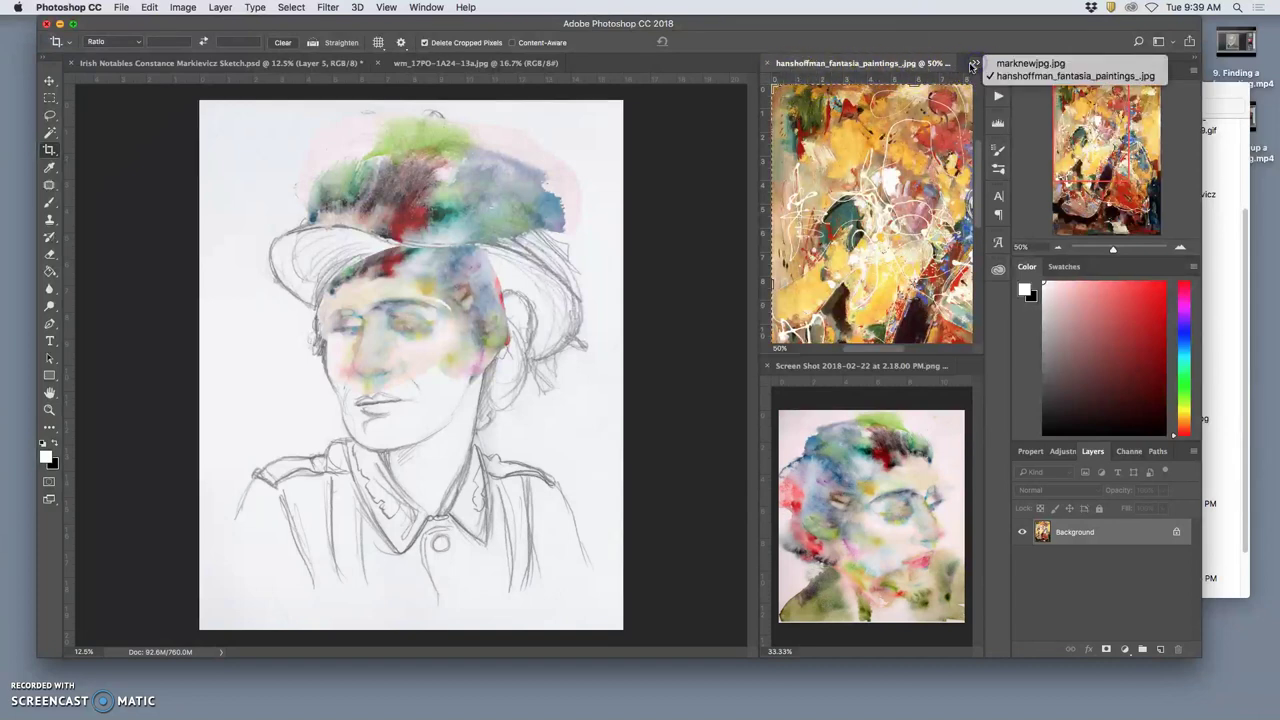
pyautogui.click(972, 64)
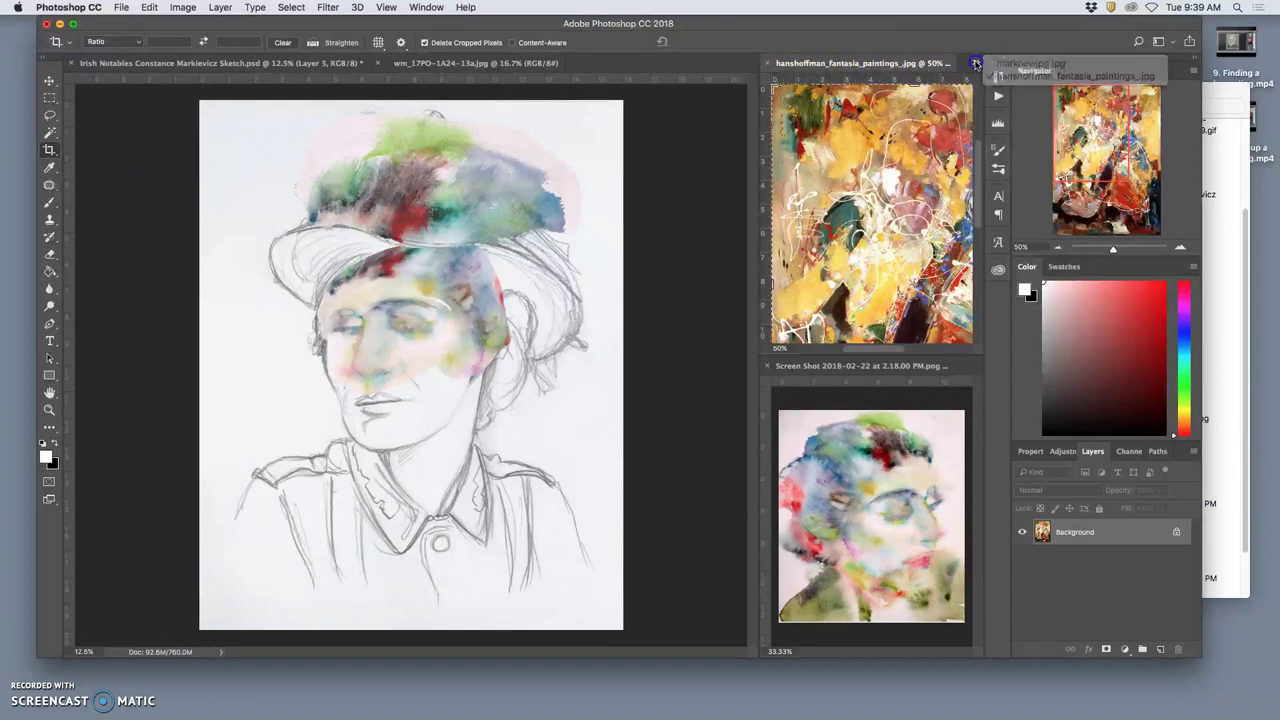
pyautogui.click(976, 63)
pyautogui.click(997, 72)
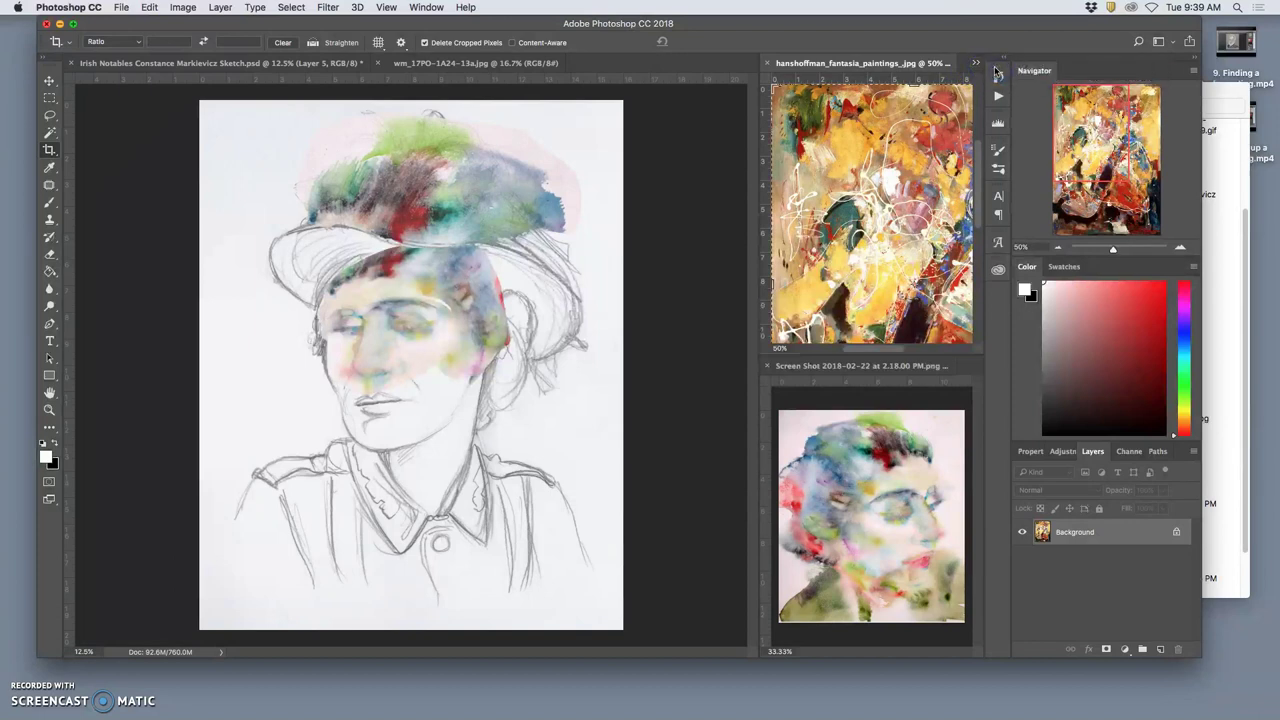
pyautogui.click(976, 64)
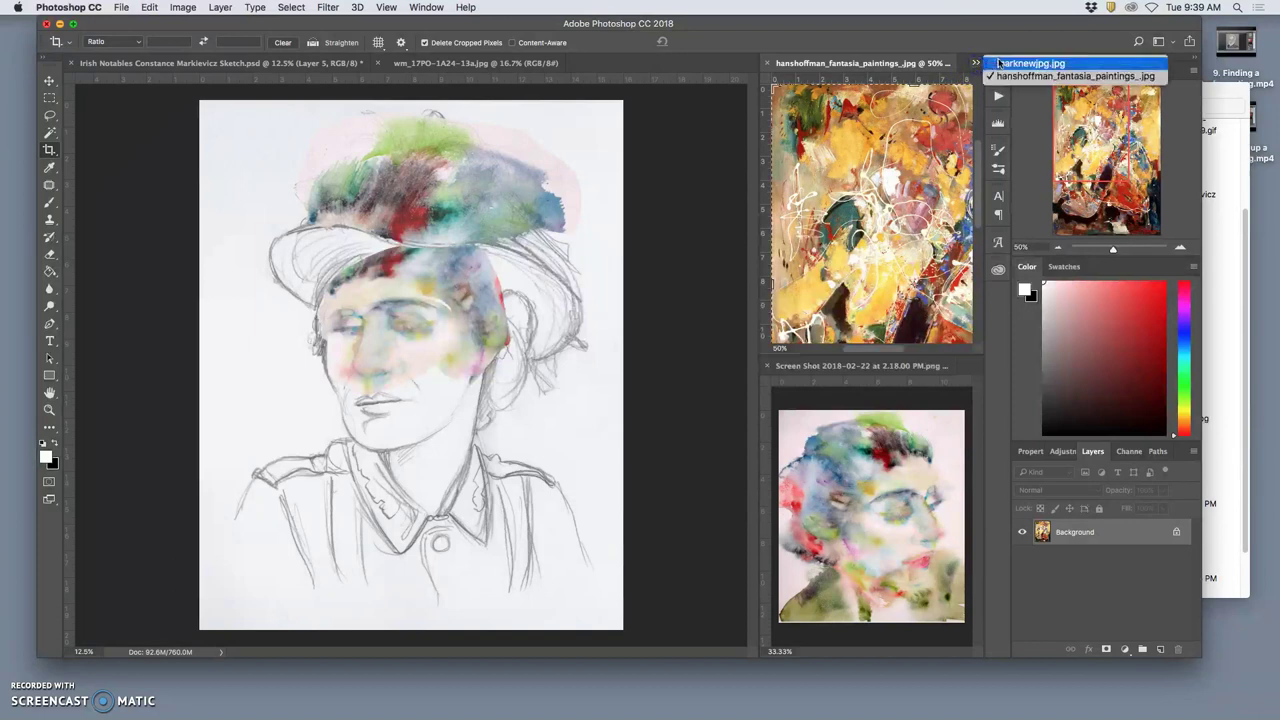
pyautogui.click(1000, 57)
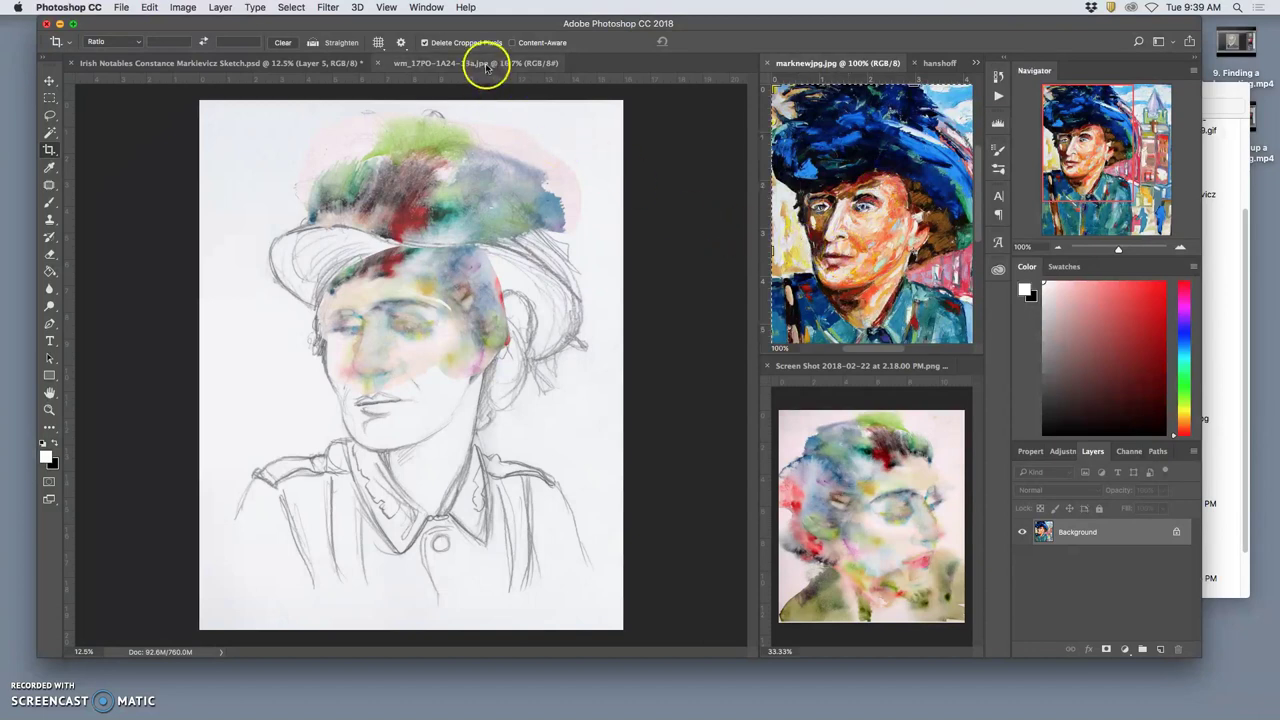
# Move the wm_17PO-1A24-13a.jpg photo into the upper reference pane and enlarge it to 33.33%, framed on the face and hat
pyautogui.moveTo(492, 66); pyautogui.dragTo(830, 78)
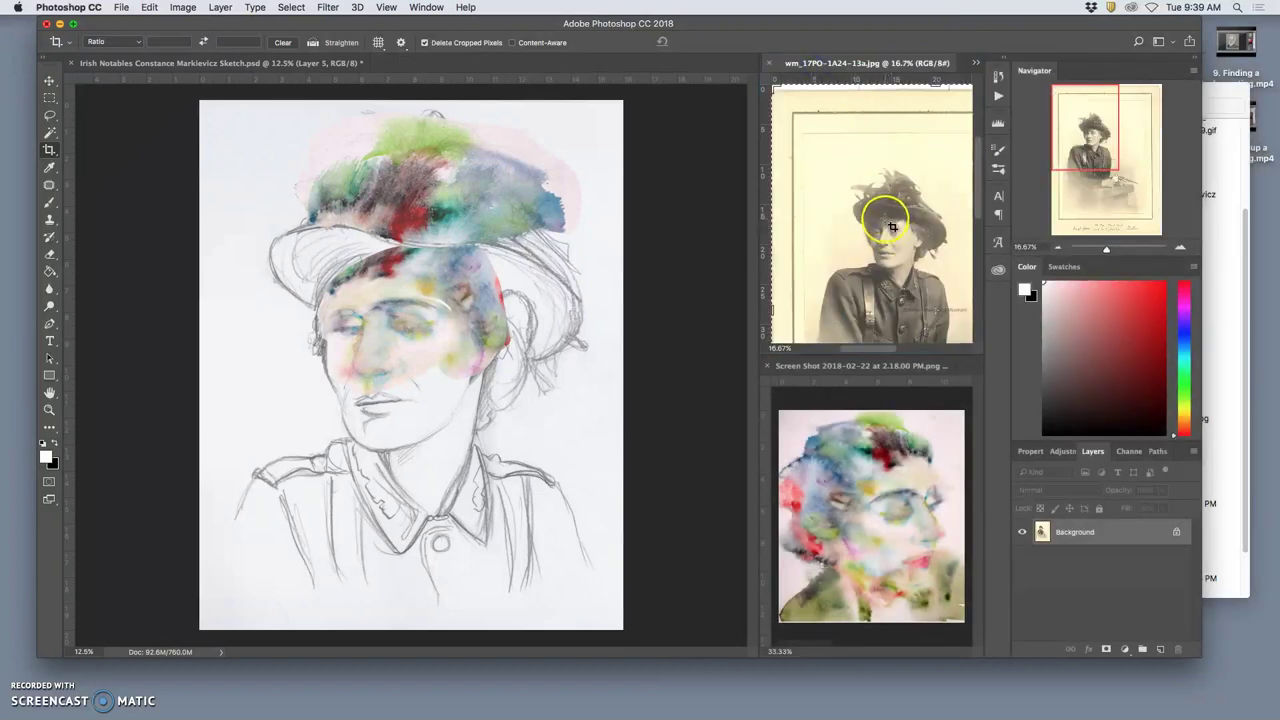
pyautogui.press('super+equal')
pyautogui.press('super+equal')
pyautogui.moveTo(875, 238); pyautogui.dragTo(818, 213)
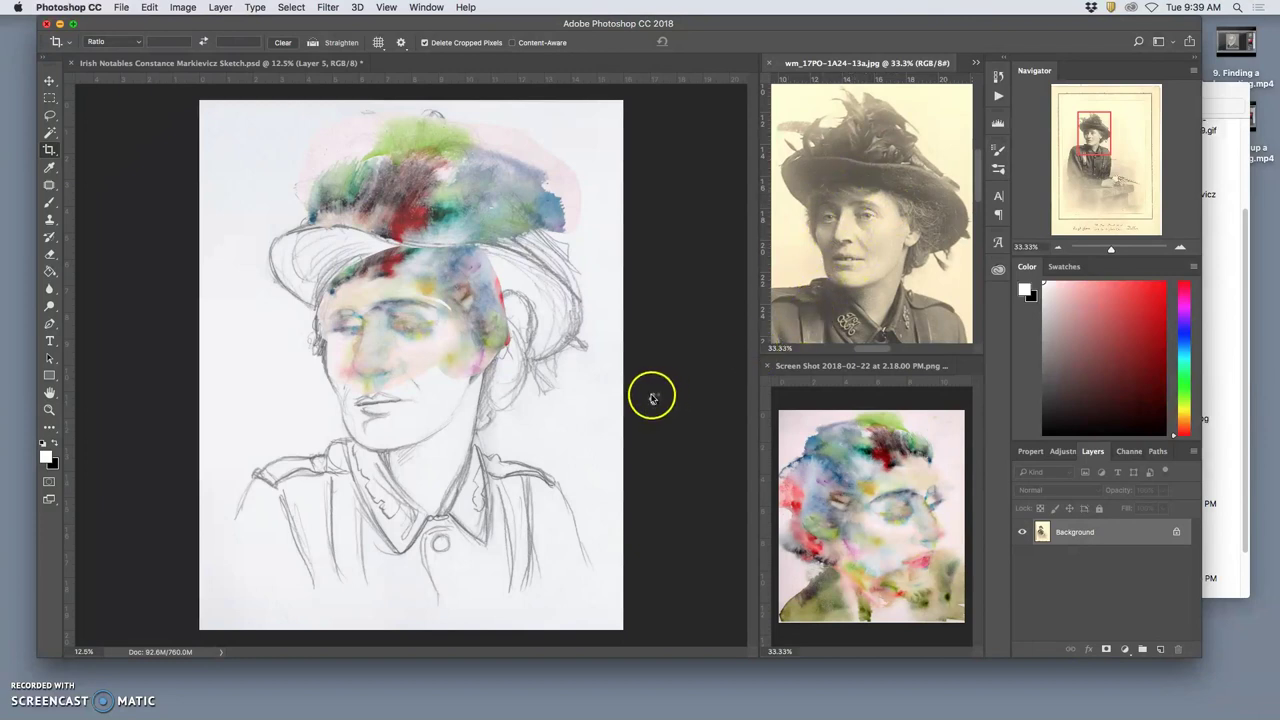
# Return to the Markievicz sketch document, check what Layer 4 covers, and make that layer active with the Lasso tool
pyautogui.click(278, 64)
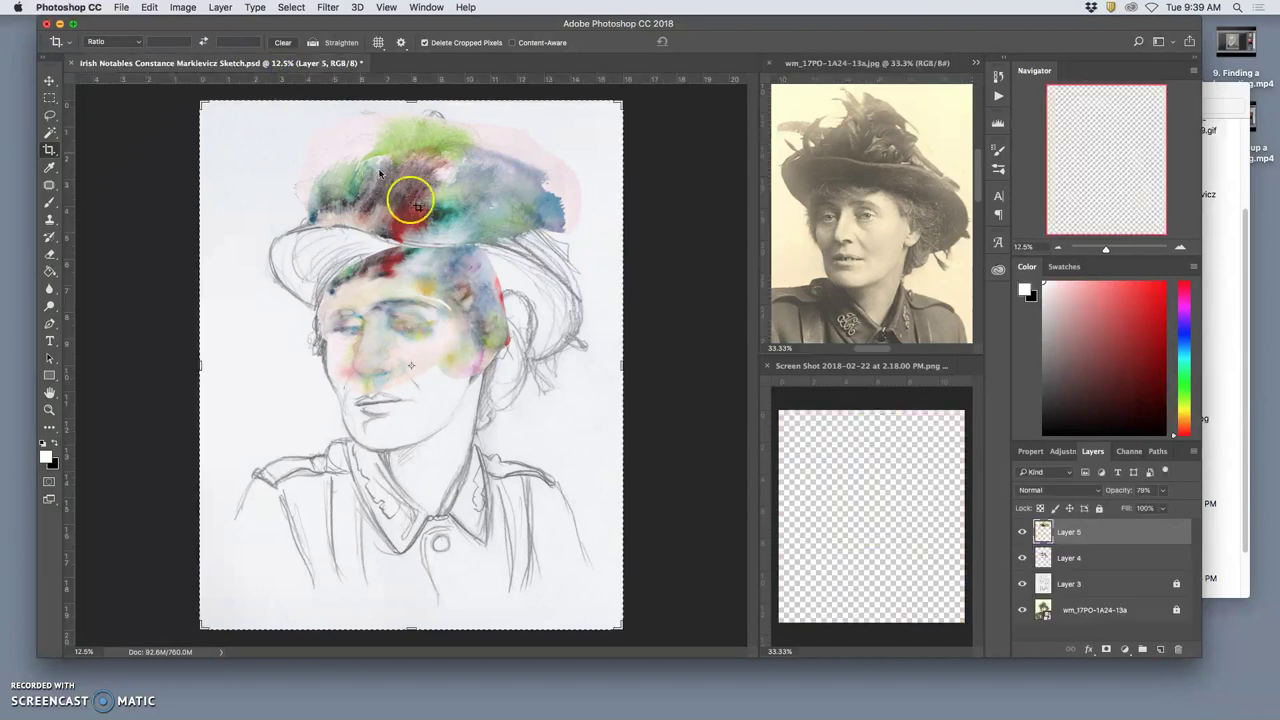
pyautogui.click(1022, 558)
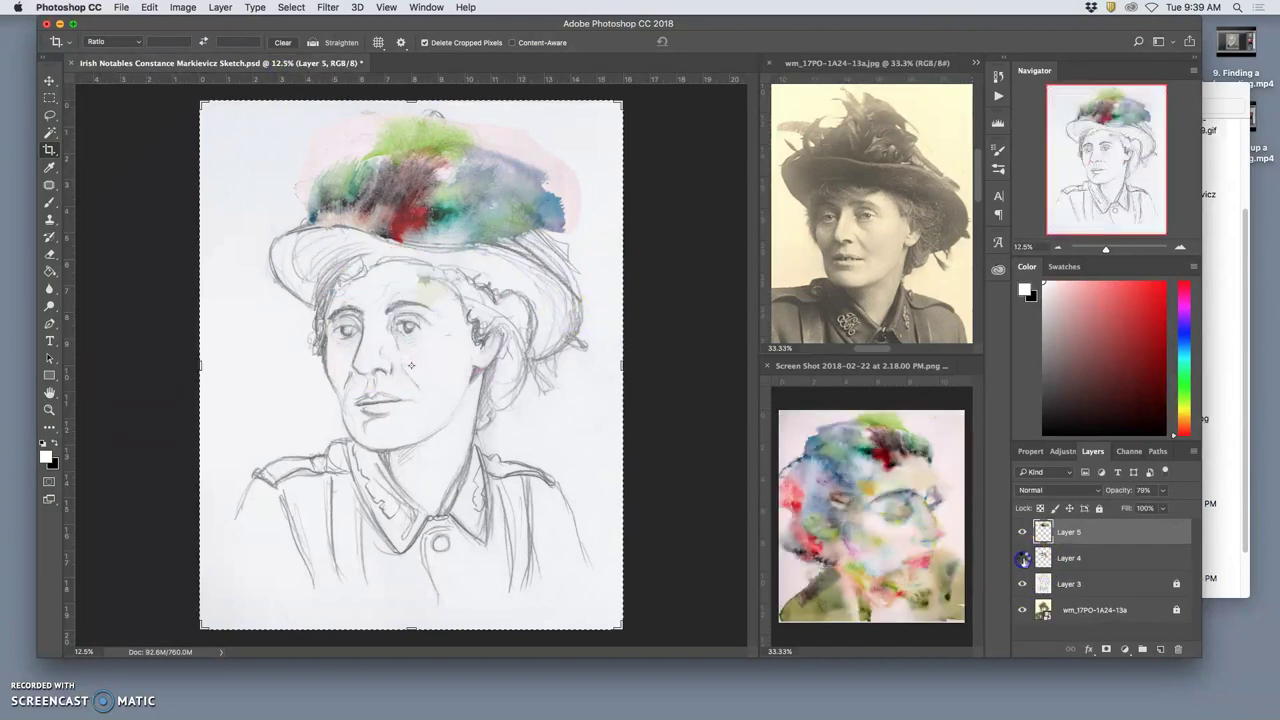
pyautogui.click(1022, 558)
pyautogui.click(1063, 558)
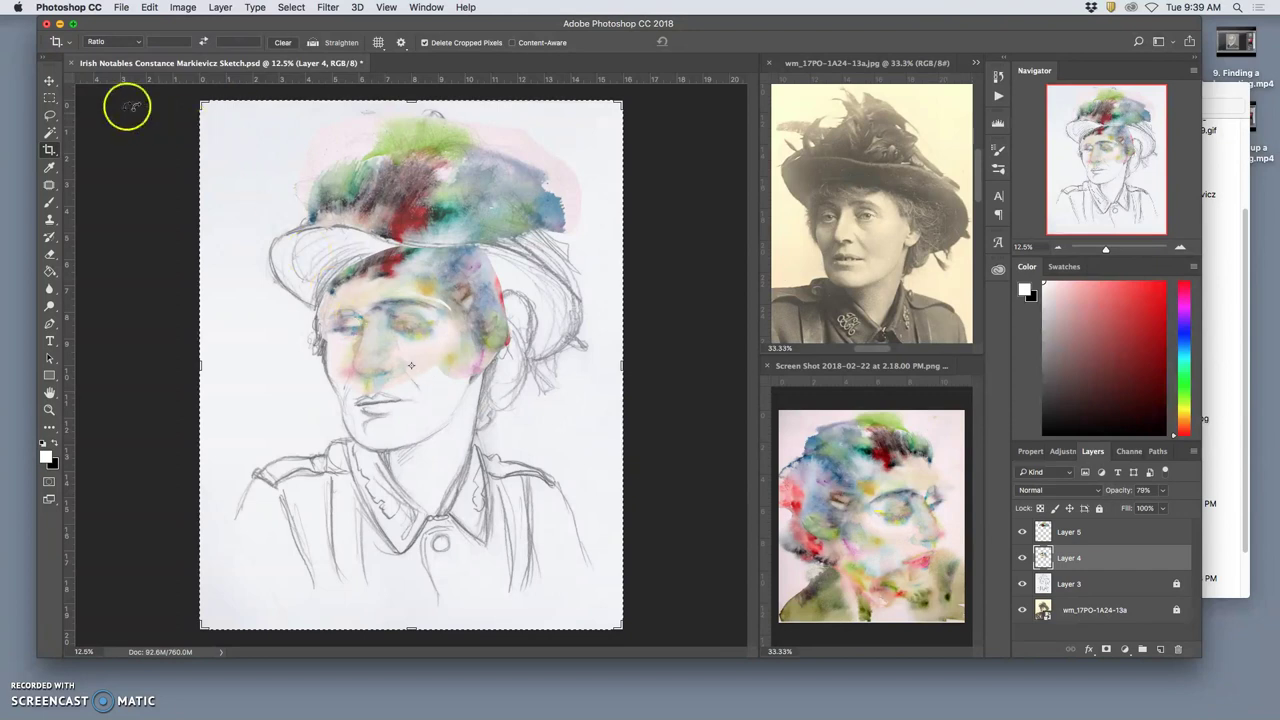
pyautogui.click(50, 115)
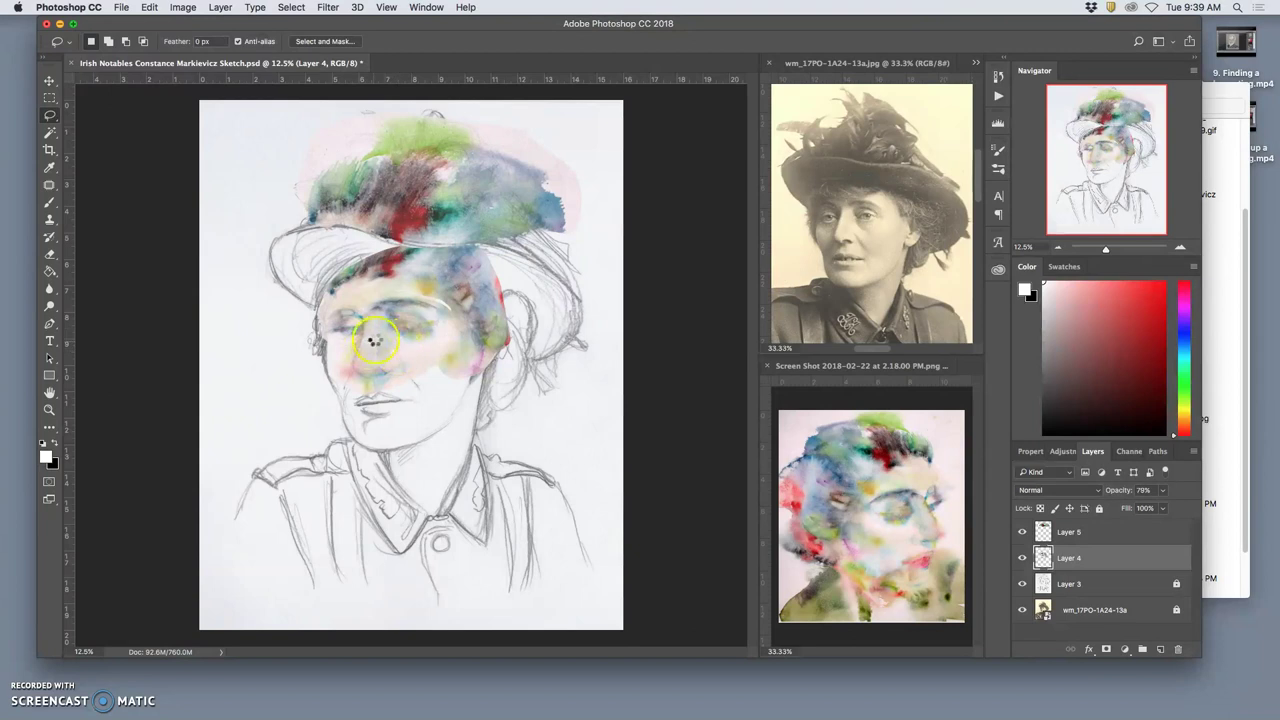
pyautogui.moveTo(425, 716)
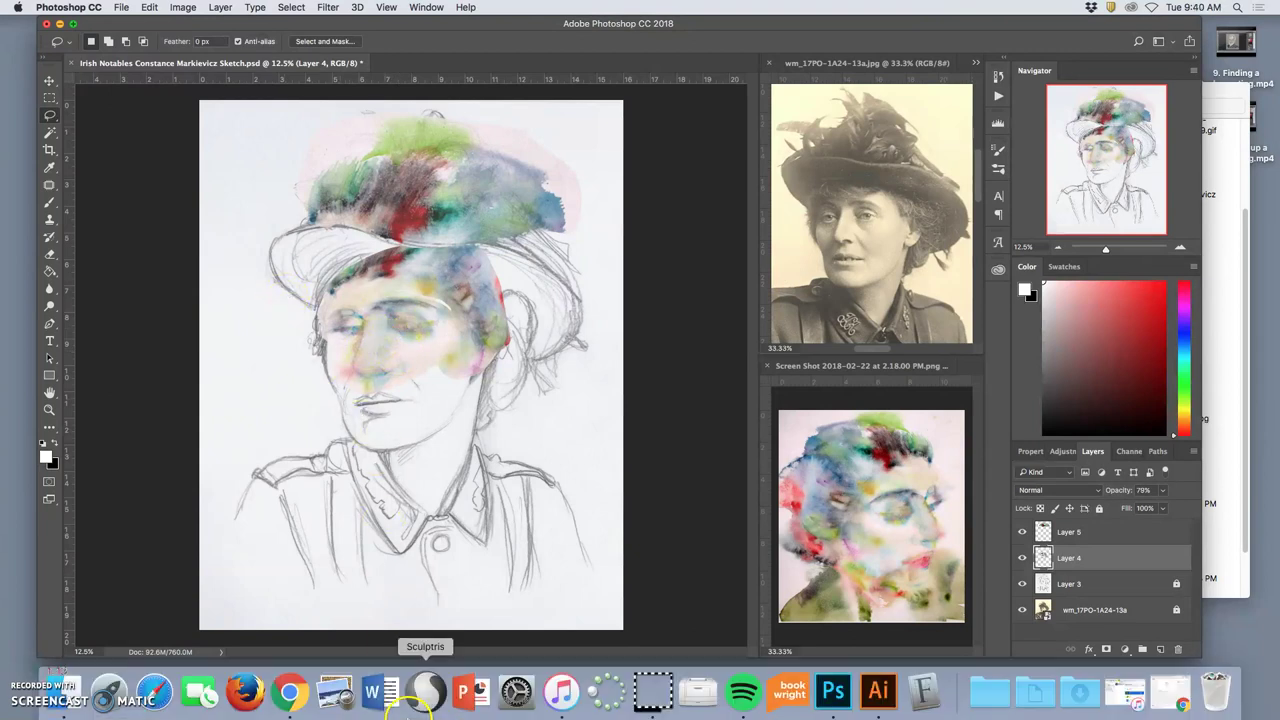
pyautogui.rightClick(876, 703)
pyautogui.click(752, 690)
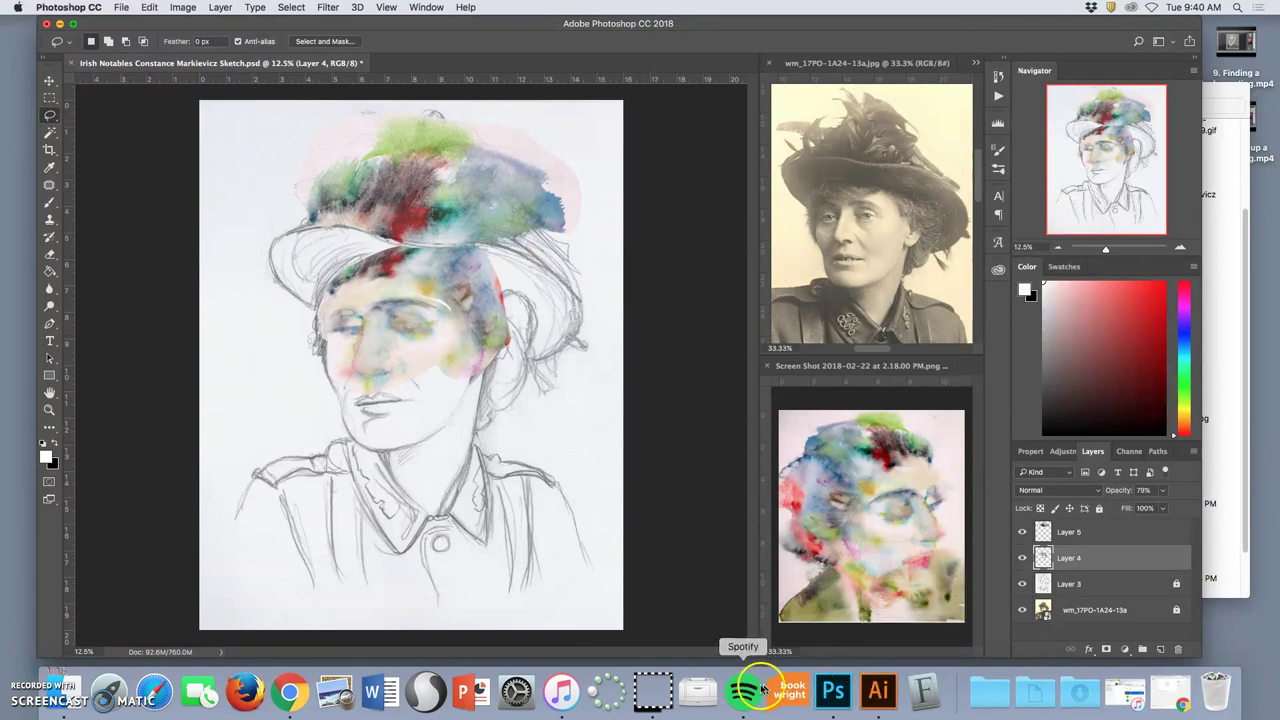
pyautogui.rightClick(752, 690)
pyautogui.click(745, 643)
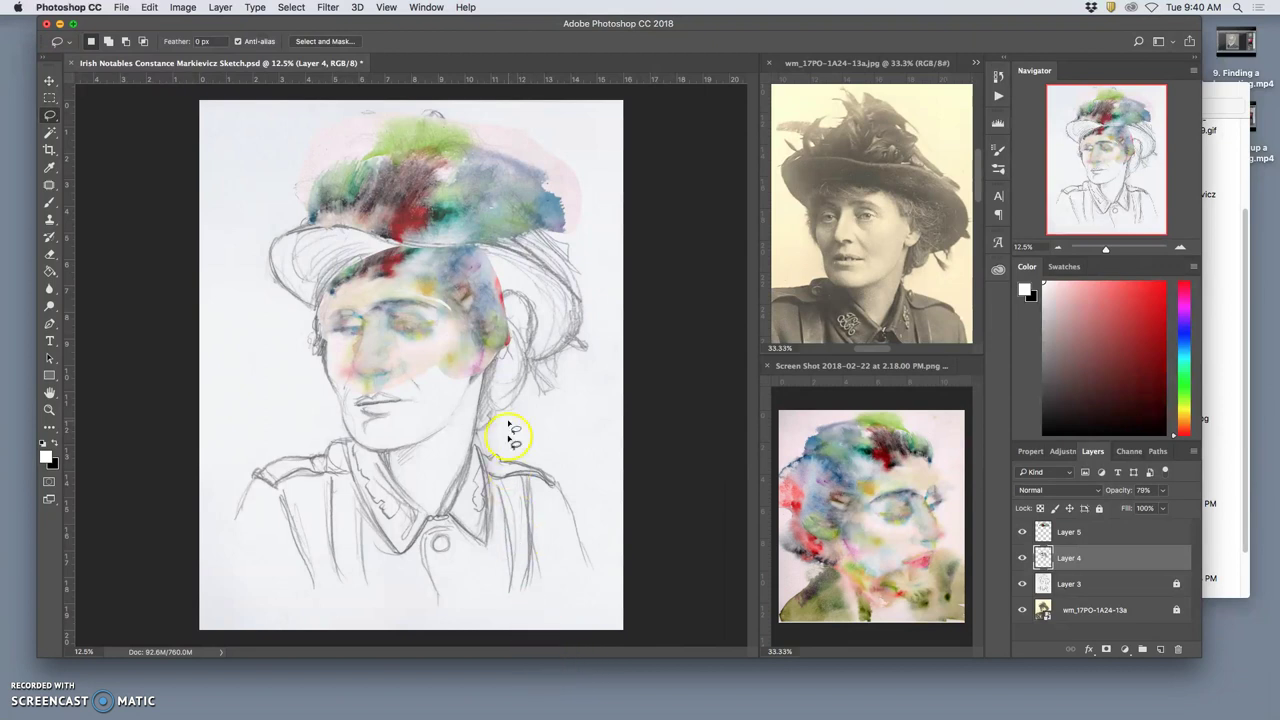
# Lasso a narrow strip along the nose bridge on Layer 4 and copy it to a new layer
pyautogui.moveTo(376, 294); pyautogui.dragTo(357, 313)
pyautogui.moveTo(351, 372)
pyautogui.mouseDown()
pyautogui.moveTo(366, 377)
pyautogui.moveTo(375, 300)
pyautogui.mouseUp()
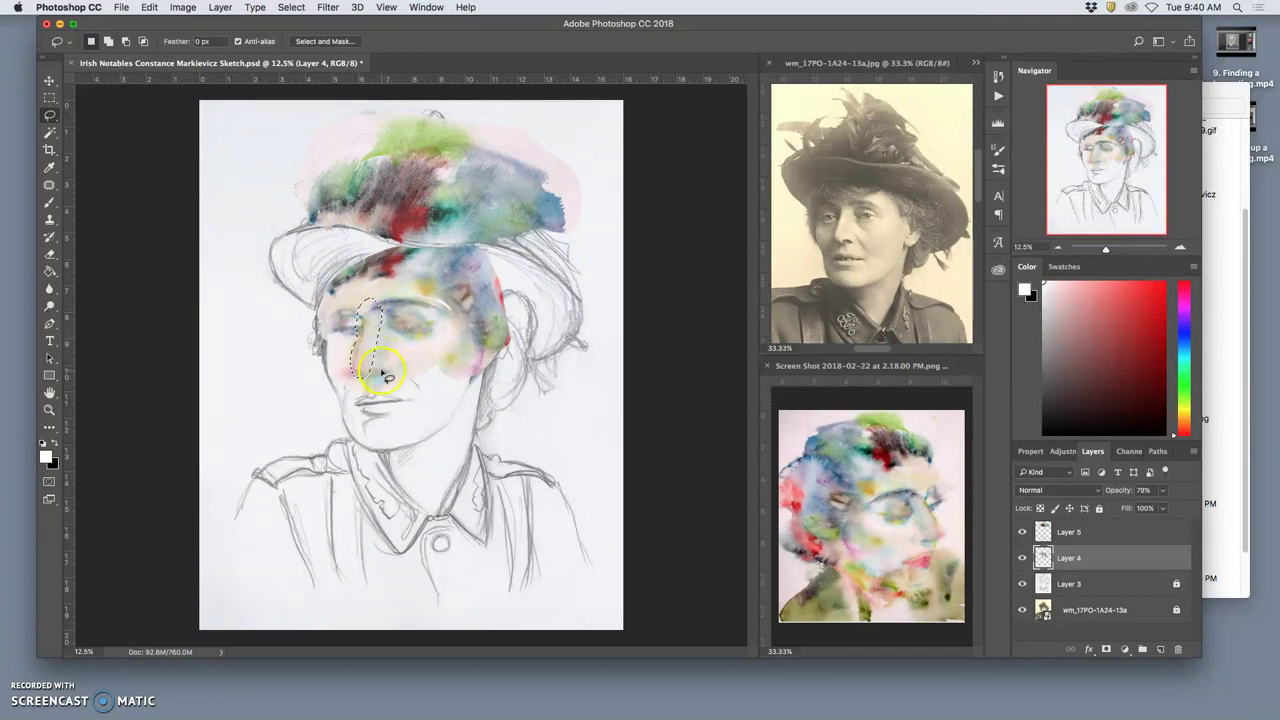
pyautogui.press('super+j')
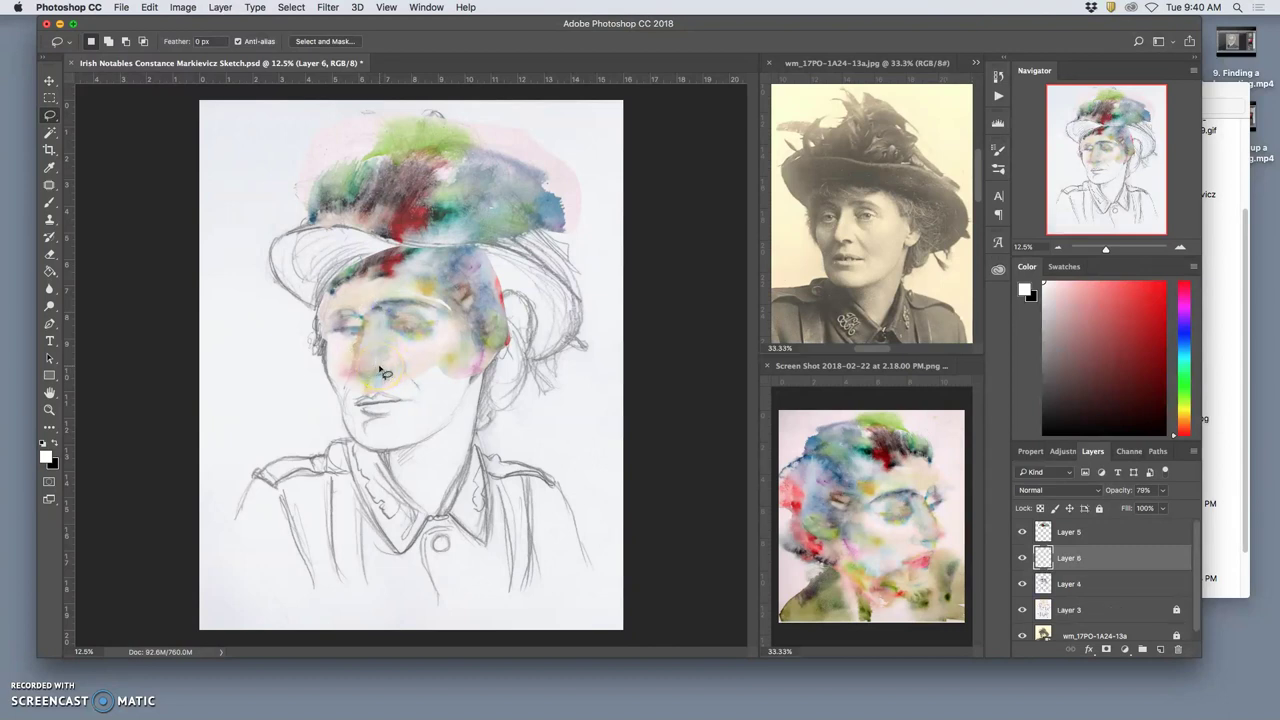
# Shift the copied nose strip slightly toward the outer edge of the nose and compare the face with and without it
pyautogui.press('super+equal')
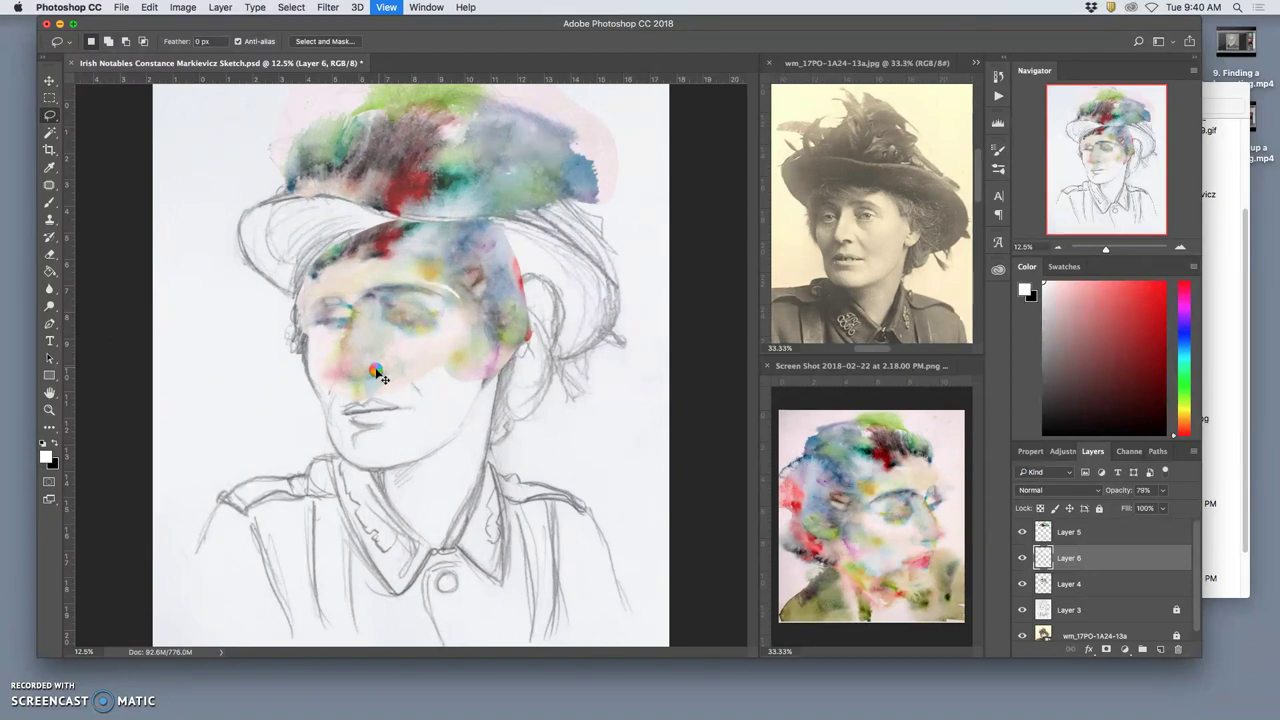
pyautogui.press('super+equal')
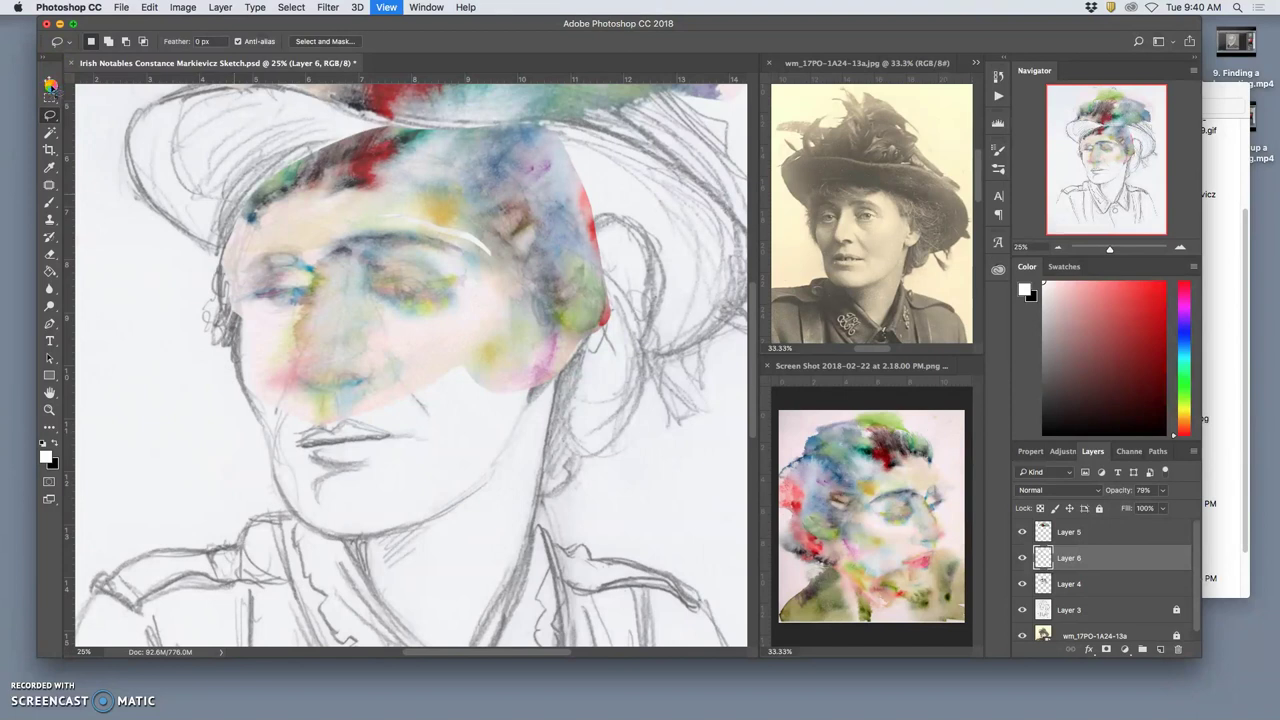
pyautogui.click(50, 82)
pyautogui.press('super+t')
pyautogui.click(312, 288)
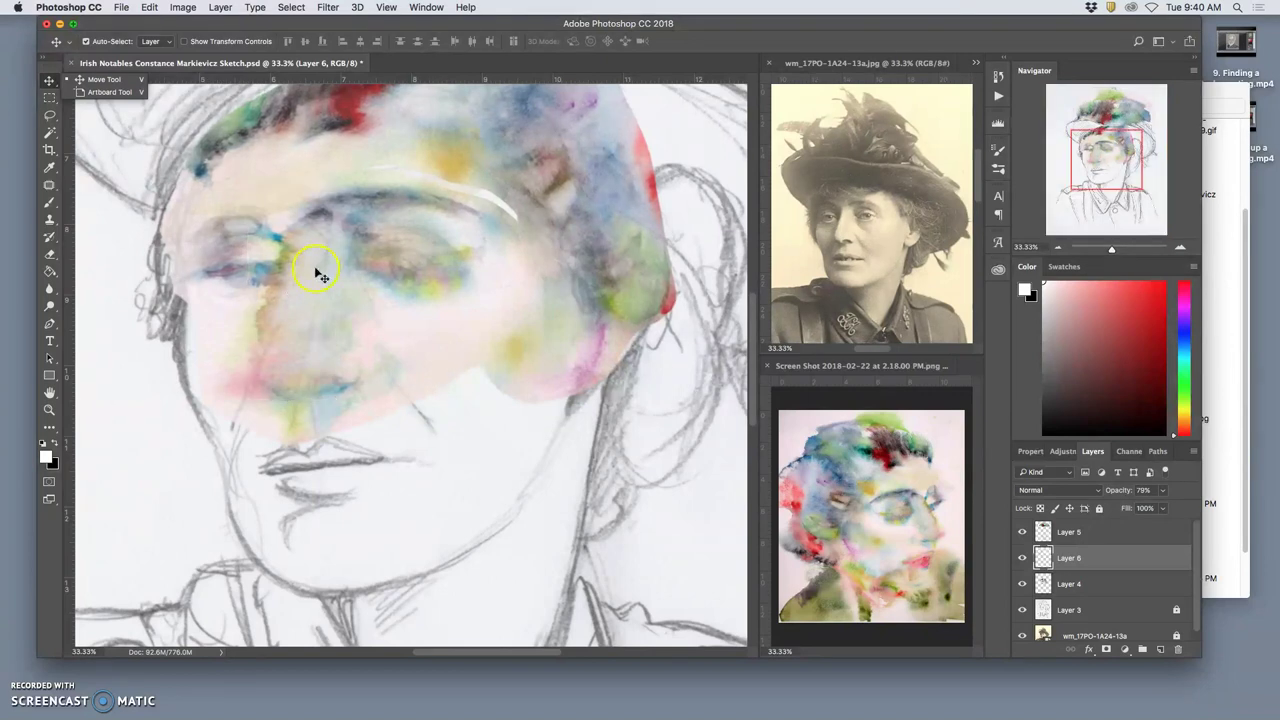
pyautogui.click(307, 275)
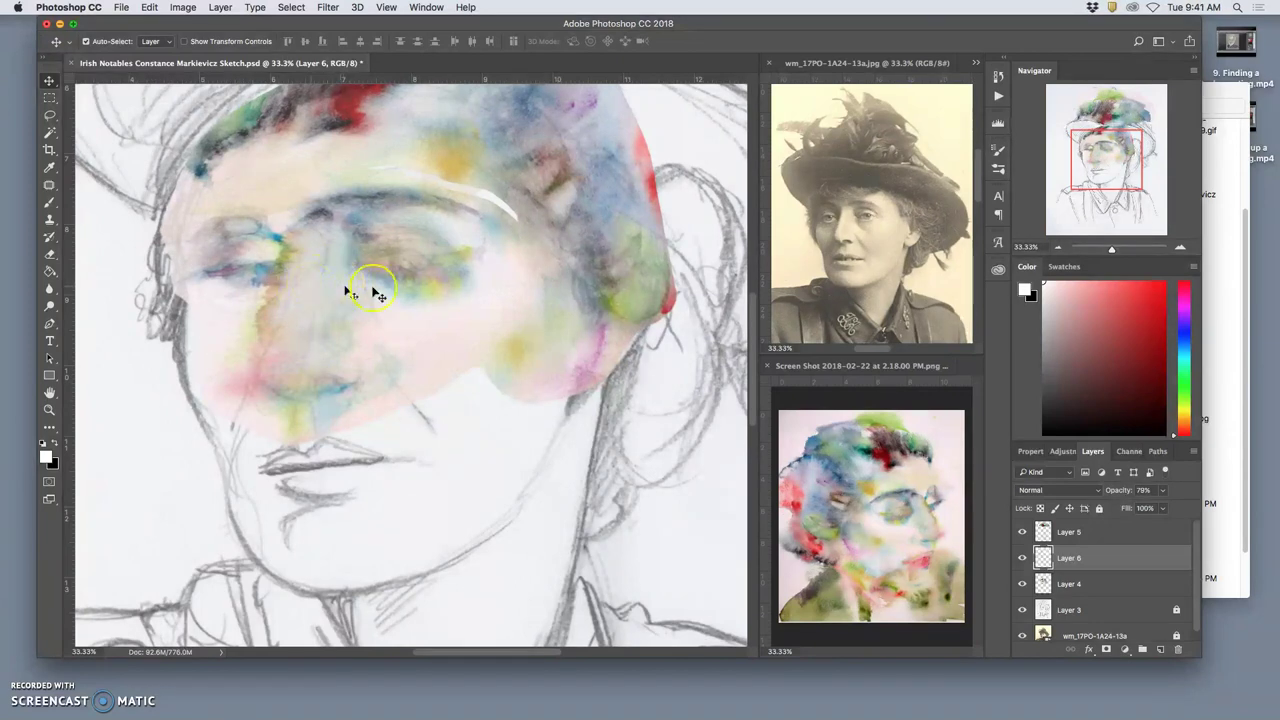
pyautogui.click(1022, 560)
pyautogui.click(1022, 559)
pyautogui.click(1022, 559)
pyautogui.click(1022, 559)
pyautogui.click(1023, 558)
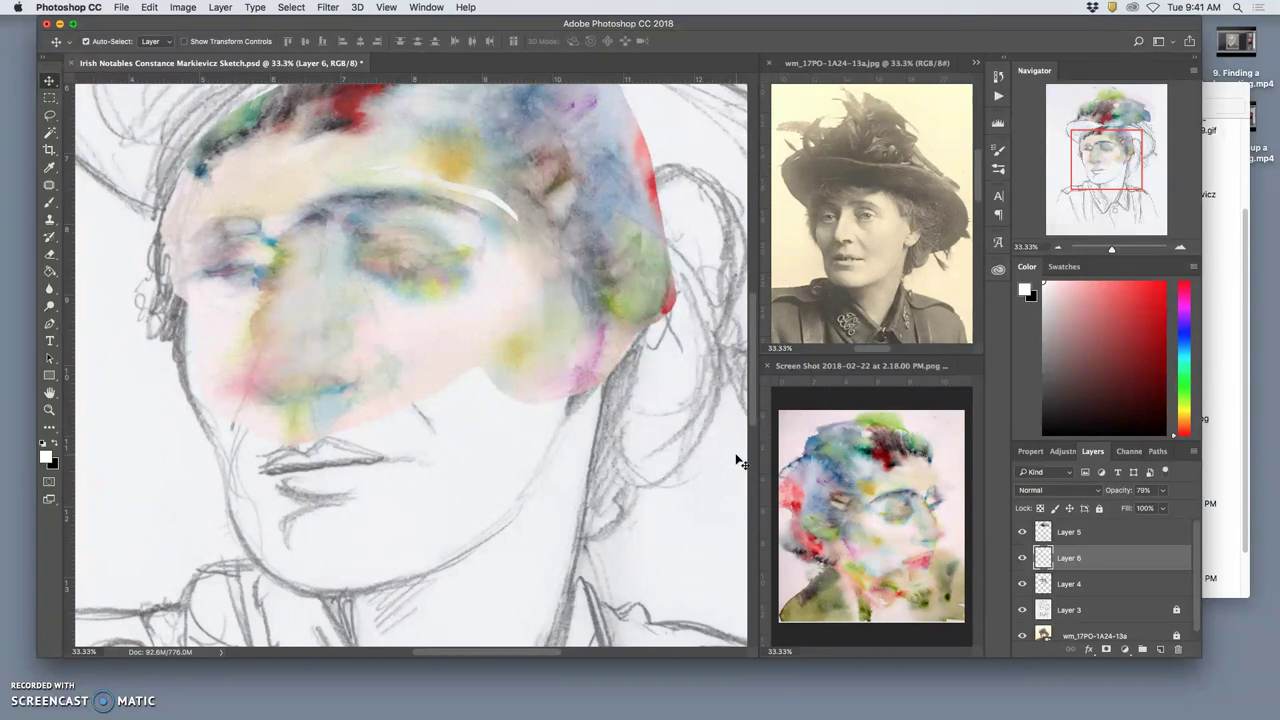
# Warp the copied nose strip so its middle bends slightly up and outward, and apply the transformation
pyautogui.click(281, 278)
pyautogui.press('super+t')
pyautogui.rightClick(294, 277)
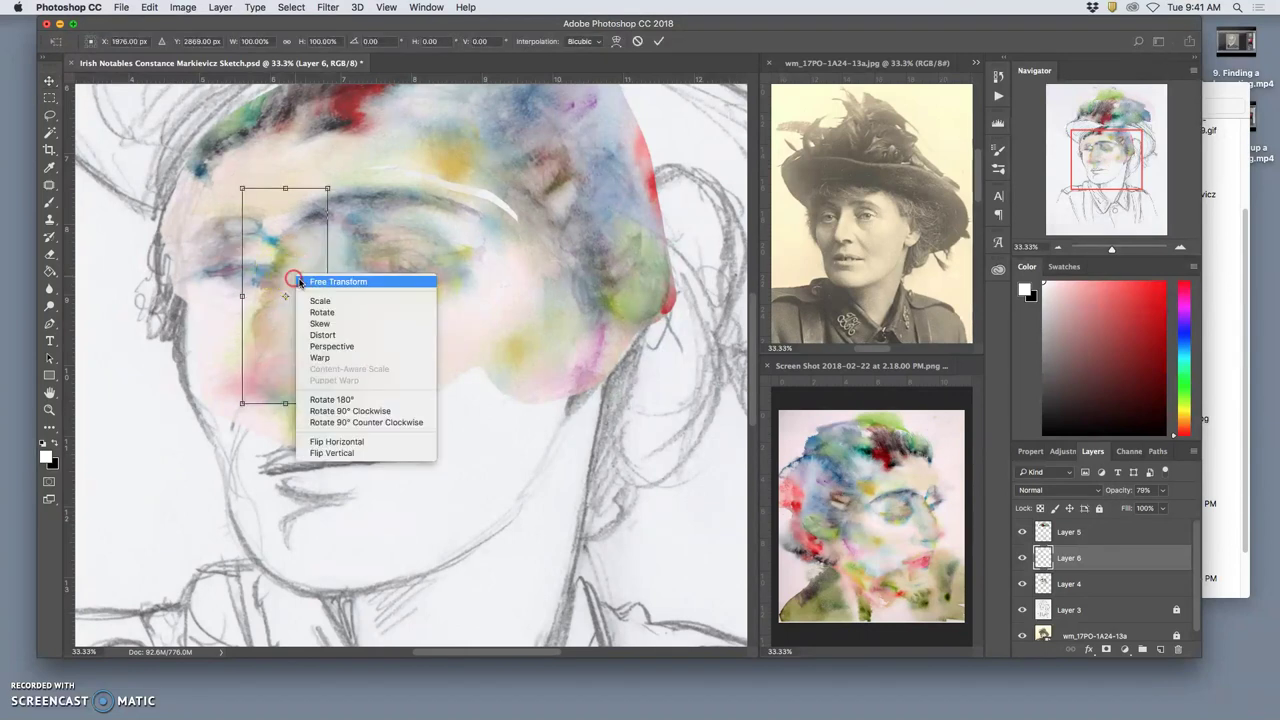
pyautogui.click(332, 358)
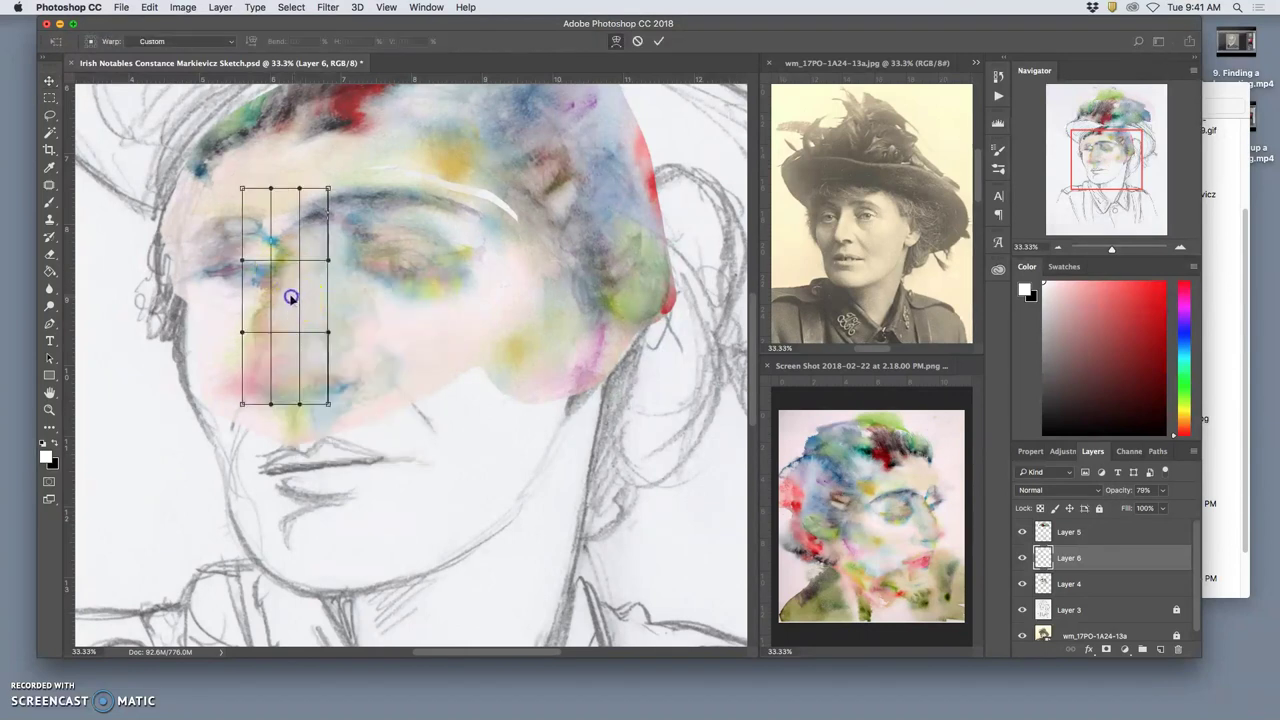
pyautogui.moveTo(290, 297); pyautogui.dragTo(285, 289)
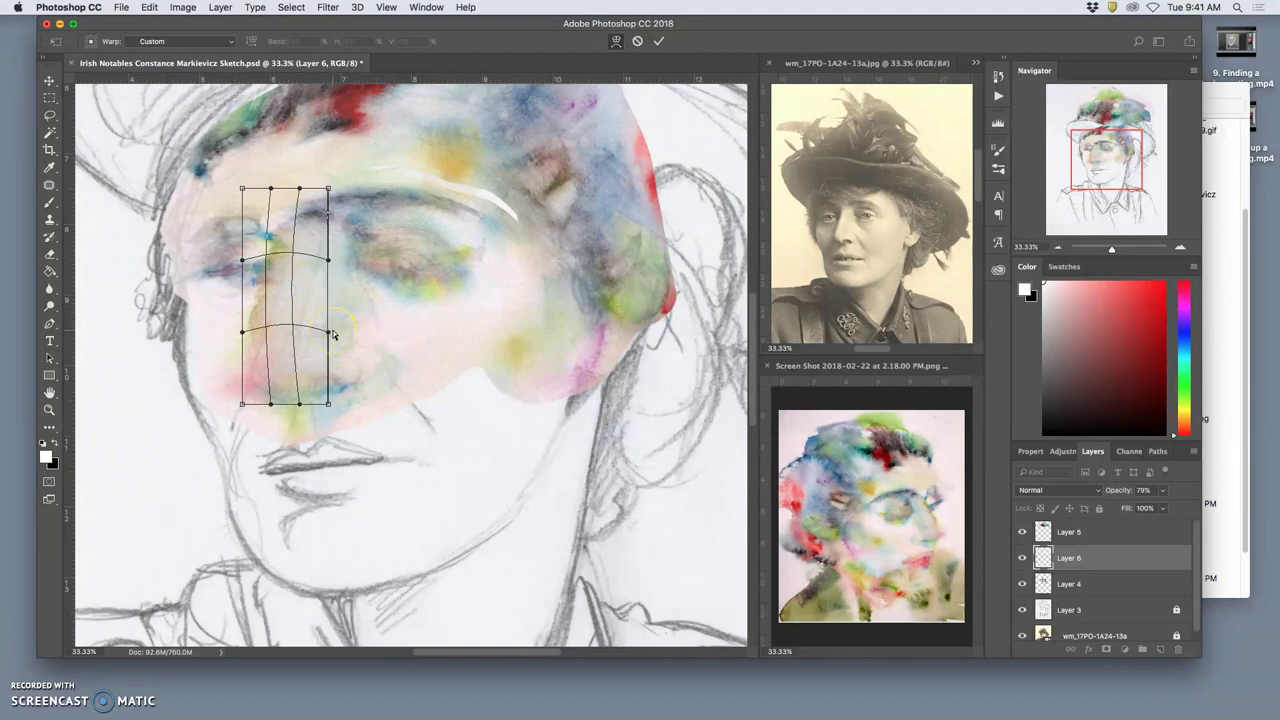
pyautogui.press('Return')
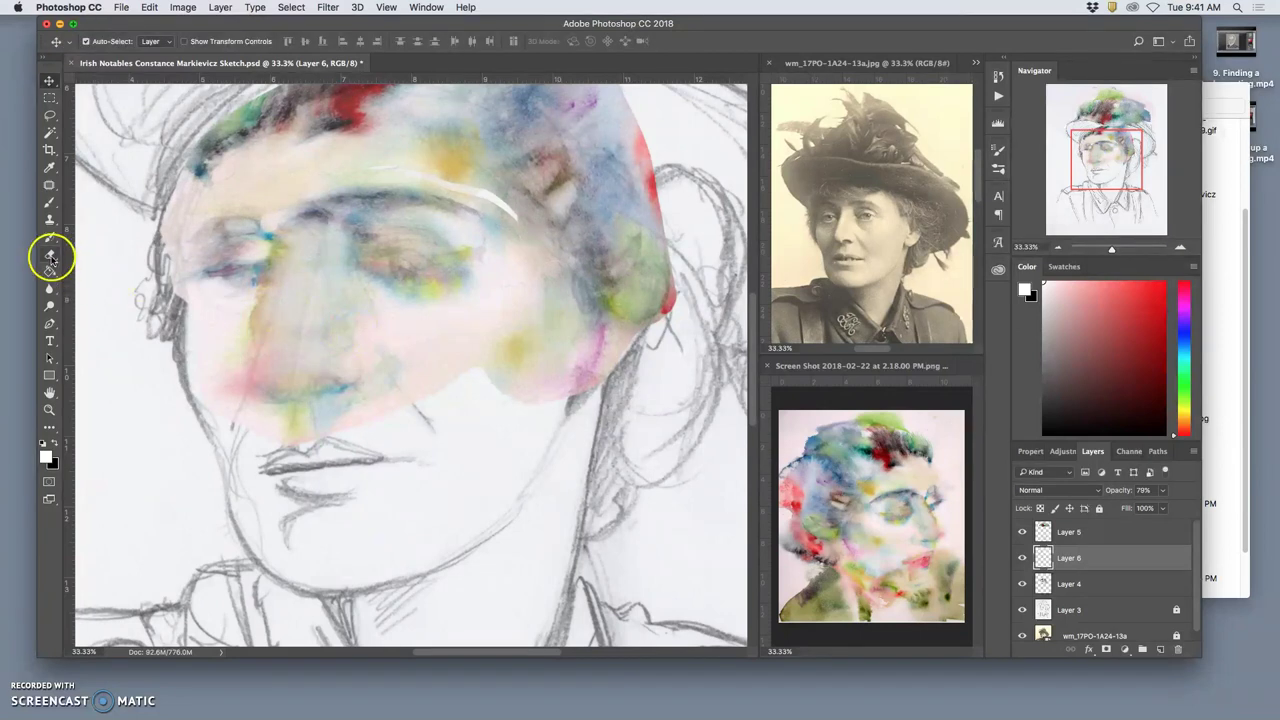
# Set up the Eraser with 100% opacity and a brush size of 89
pyautogui.click(50, 257)
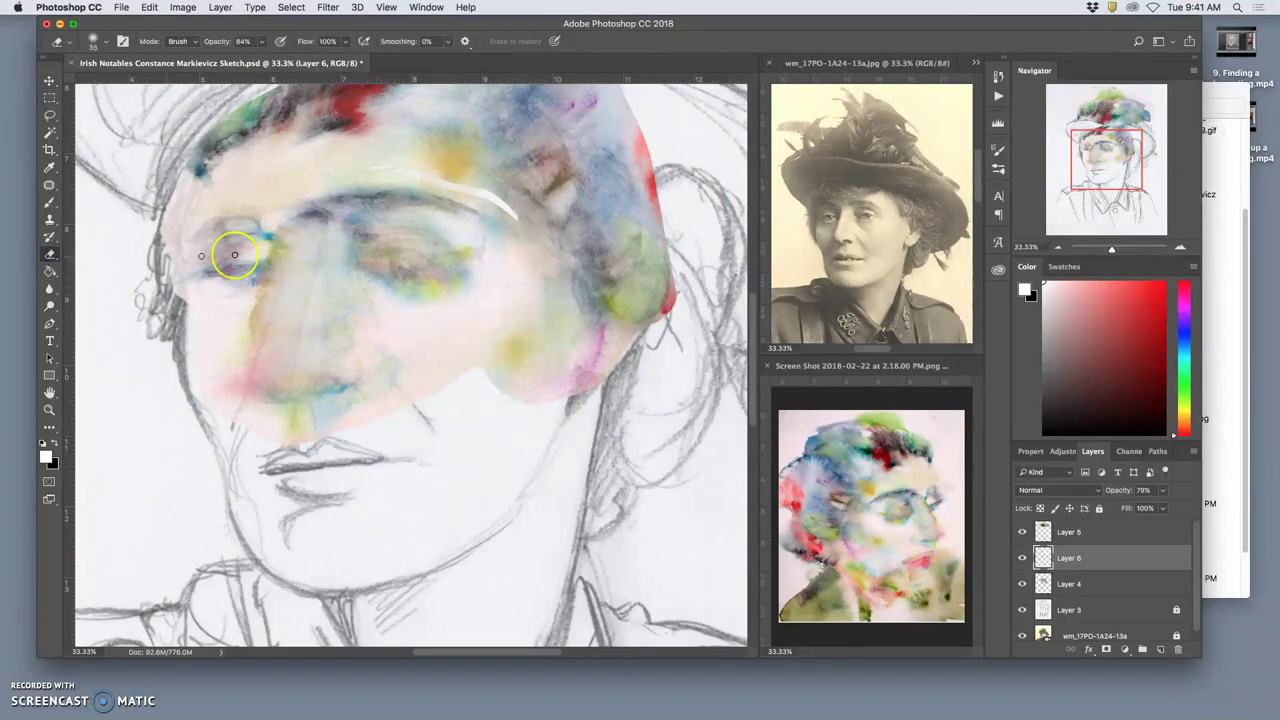
pyautogui.click(261, 41)
pyautogui.moveTo(263, 57); pyautogui.dragTo(272, 57)
pyautogui.click(104, 41)
pyautogui.click(148, 83)
pyautogui.click(317, 241)
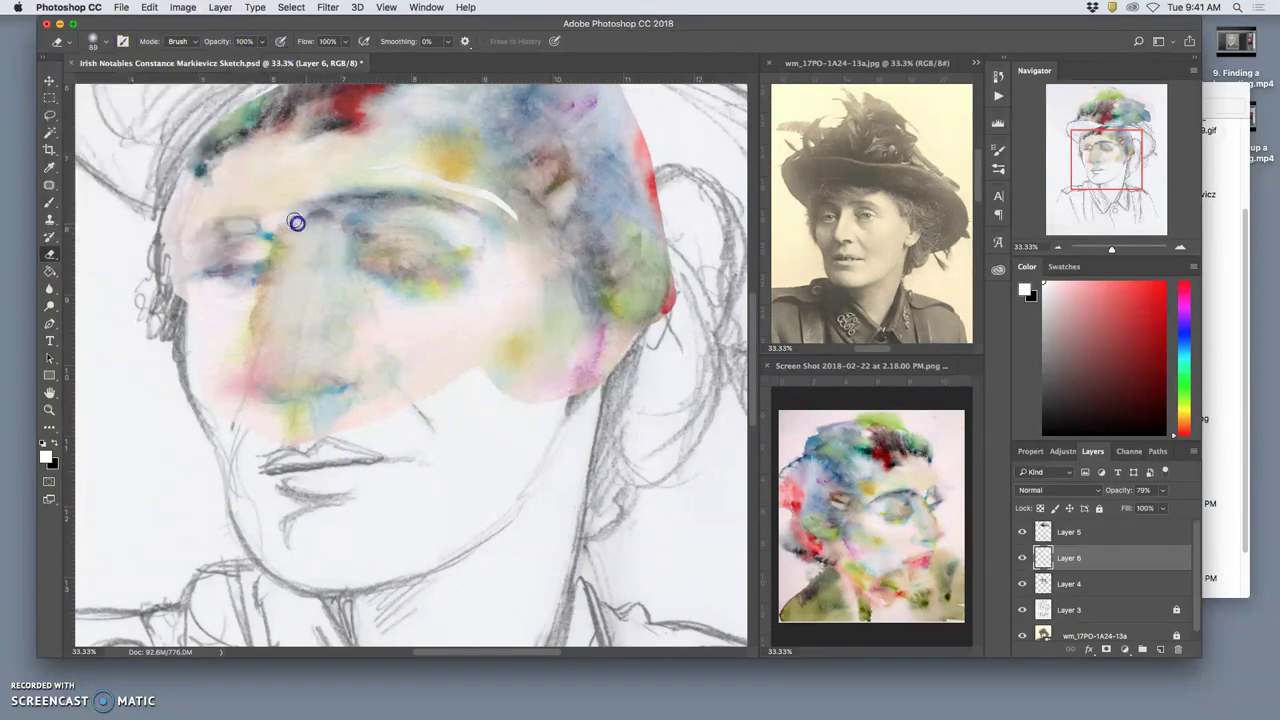
# Erase the excess edges of the nose strip beside the brow and along the nose, and compare with its layer hidden
pyautogui.moveTo(287, 224); pyautogui.dragTo(300, 226)
pyautogui.moveTo(313, 289)
pyautogui.mouseDown()
pyautogui.moveTo(291, 386)
pyautogui.moveTo(263, 269)
pyautogui.moveTo(254, 338)
pyautogui.moveTo(279, 263)
pyautogui.moveTo(256, 354)
pyautogui.moveTo(287, 261)
pyautogui.mouseUp()
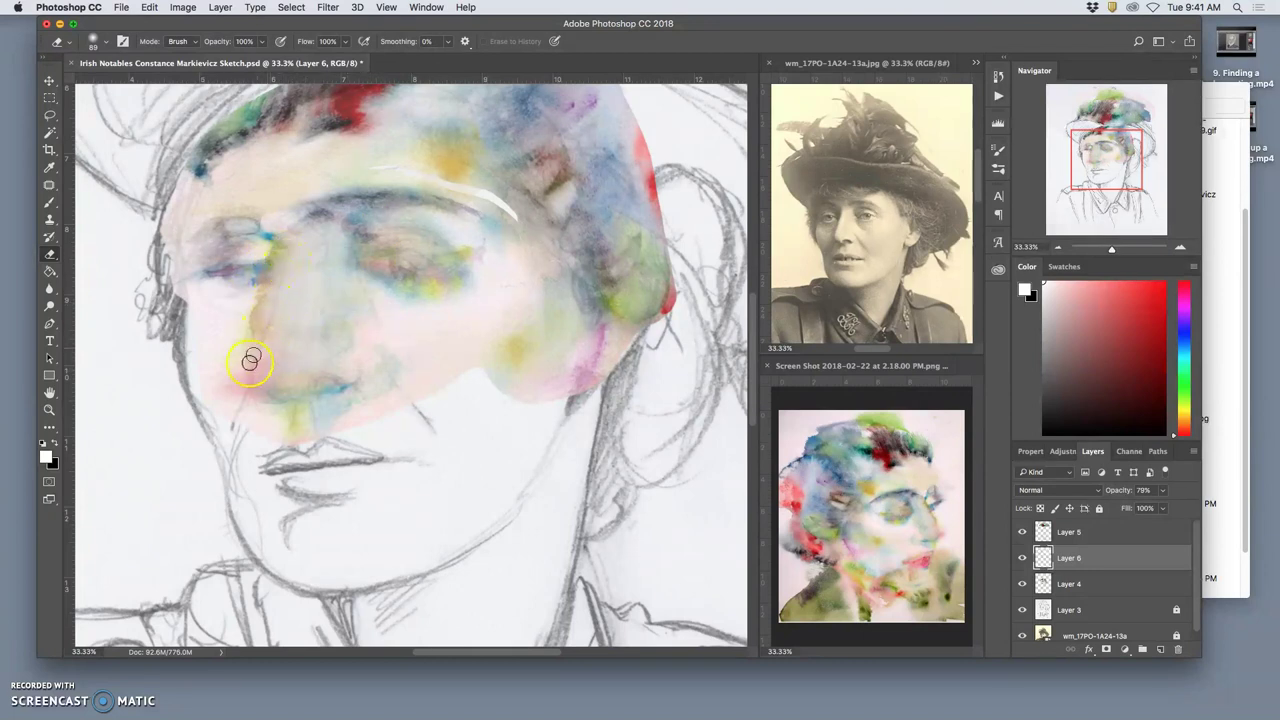
pyautogui.moveTo(248, 367)
pyautogui.mouseDown()
pyautogui.moveTo(284, 383)
pyautogui.moveTo(288, 261)
pyautogui.mouseUp()
pyautogui.moveTo(259, 348)
pyautogui.mouseDown()
pyautogui.moveTo(277, 249)
pyautogui.moveTo(246, 354)
pyautogui.moveTo(340, 331)
pyautogui.moveTo(410, 336)
pyautogui.mouseUp()
pyautogui.press('super+minus')
pyautogui.click(1023, 560)
pyautogui.click(1023, 560)
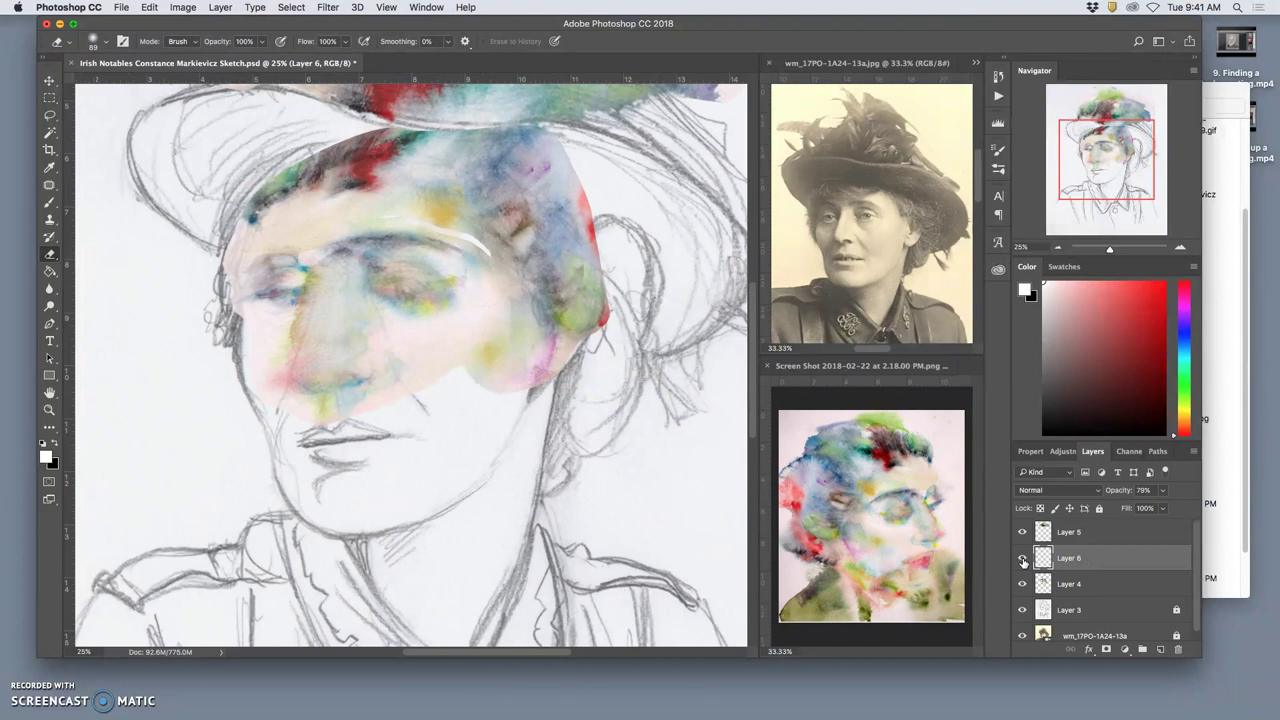
pyautogui.click(1023, 561)
pyautogui.click(1023, 560)
# Distort the copied nose strip by pulling its lower outer corner slightly up and inward, and apply the transformation
pyautogui.press('super+t')
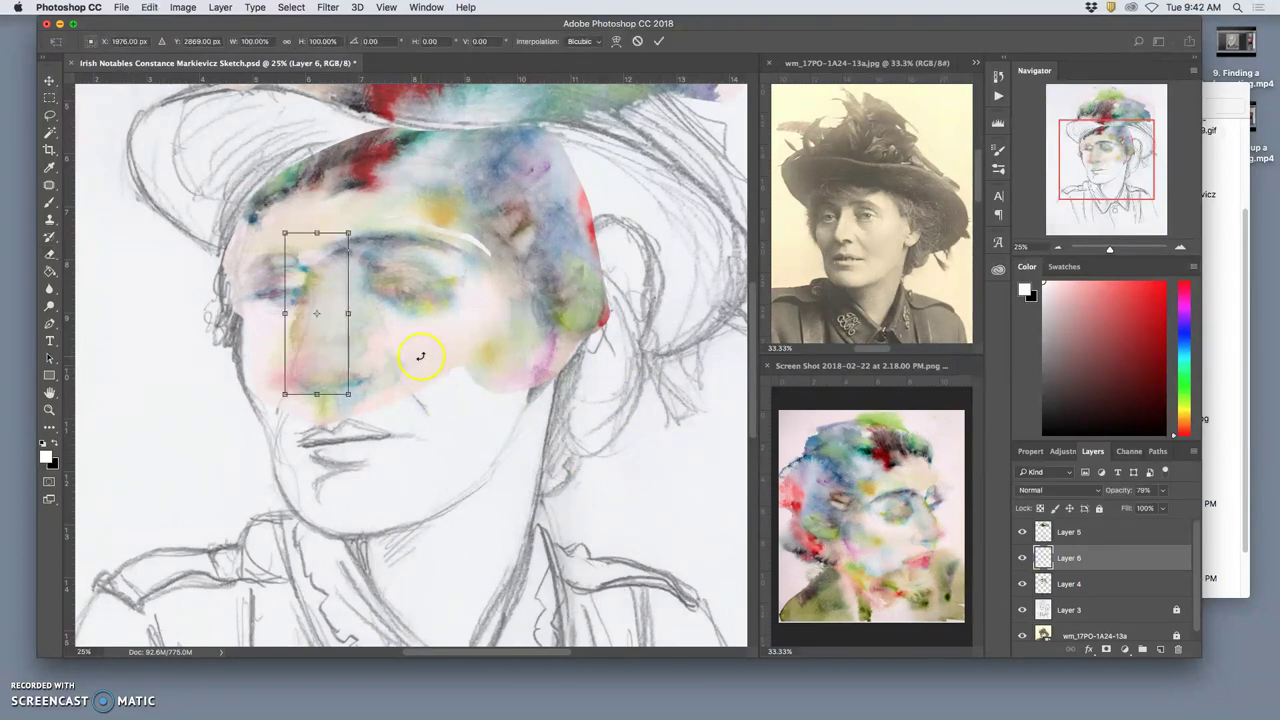
pyautogui.rightClick(299, 378)
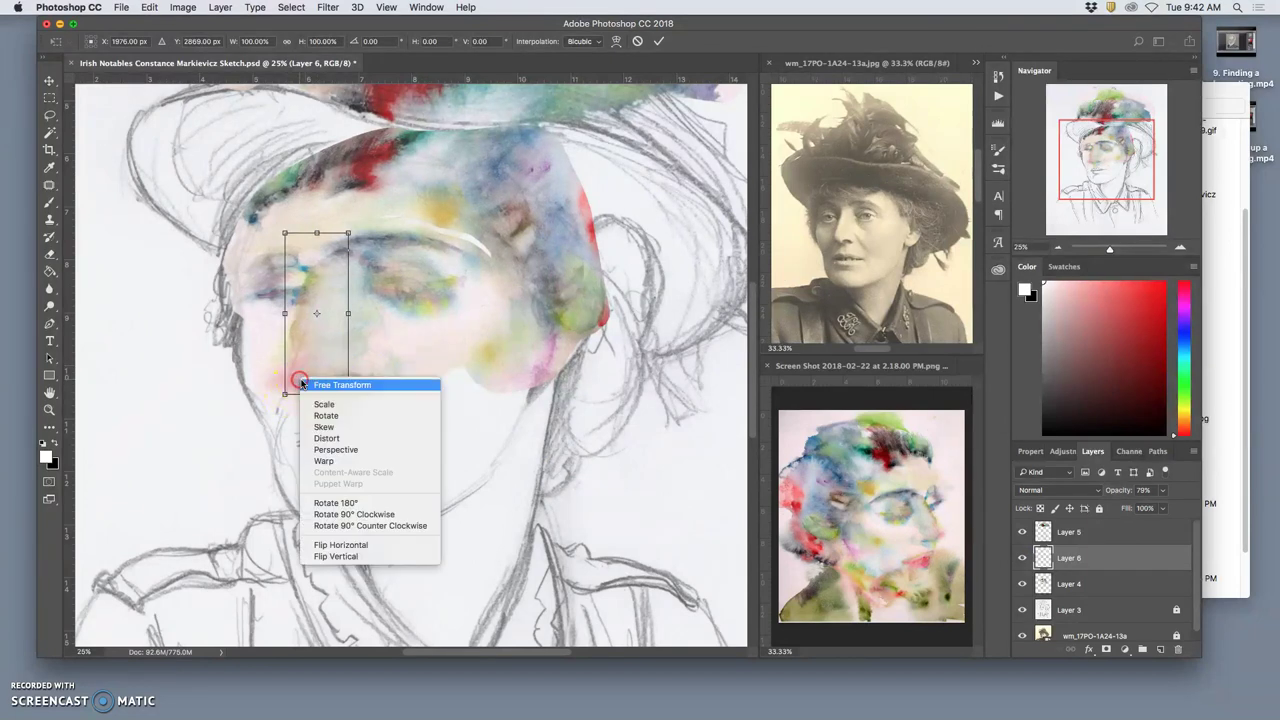
pyautogui.click(326, 438)
pyautogui.moveTo(285, 393); pyautogui.dragTo(288, 382)
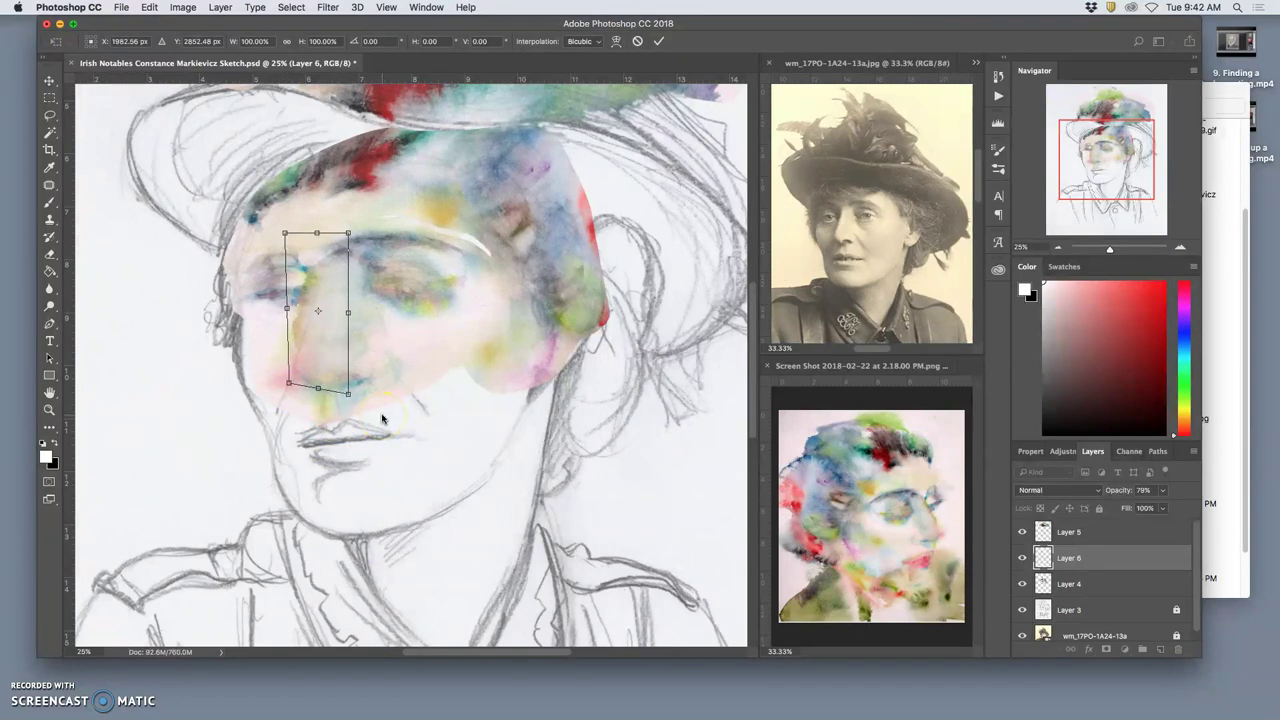
pyautogui.press('Return')
pyautogui.press('e')
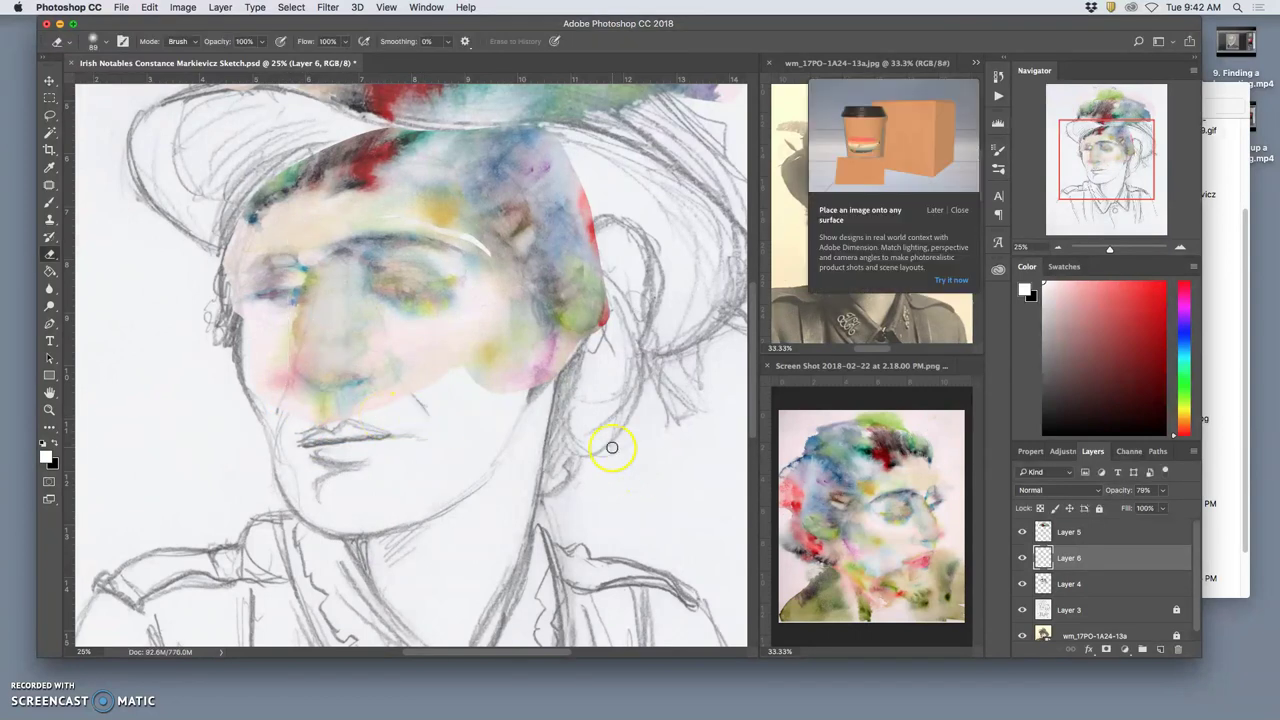
pyautogui.click(959, 210)
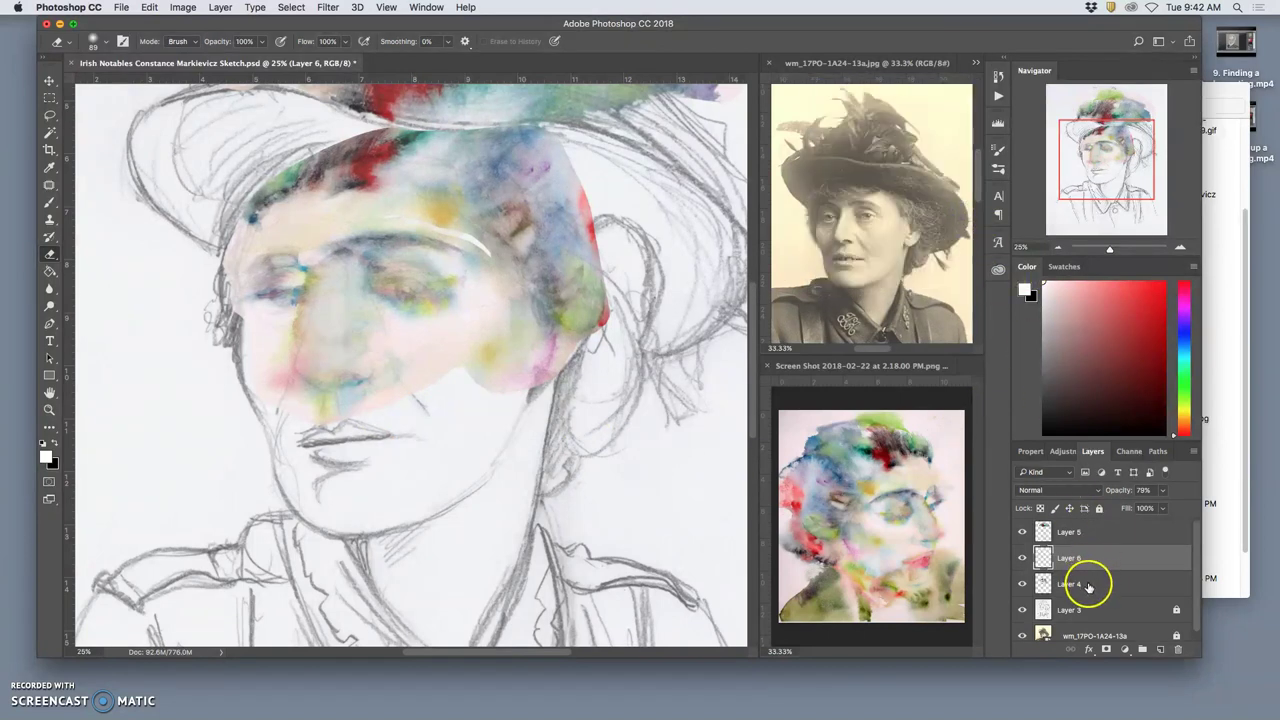
# Merge Layer 5, Layer 6 and Layer 4 into one paint layer, and compare the portrait with and without it
pyautogui.click(1072, 532)
pyautogui.keyDown('shift'); pyautogui.click(1086, 576); pyautogui.keyUp('shift')
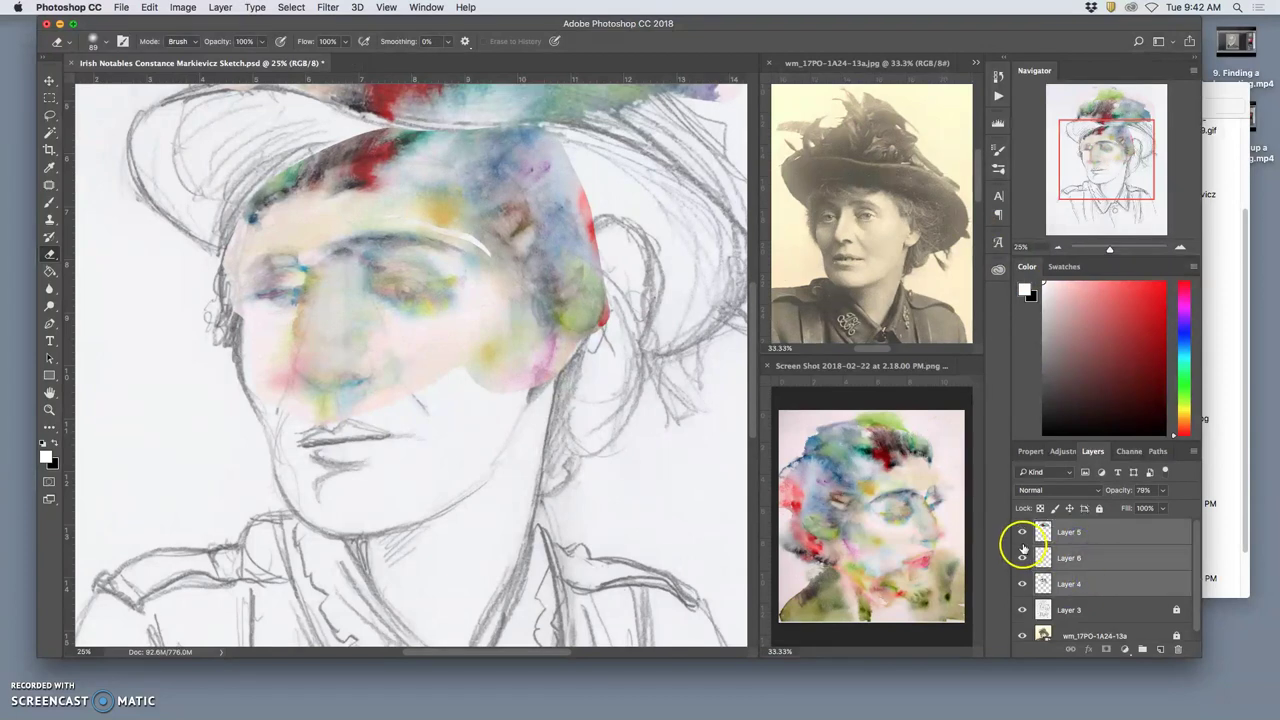
pyautogui.hotkey('ctrl', 'e')
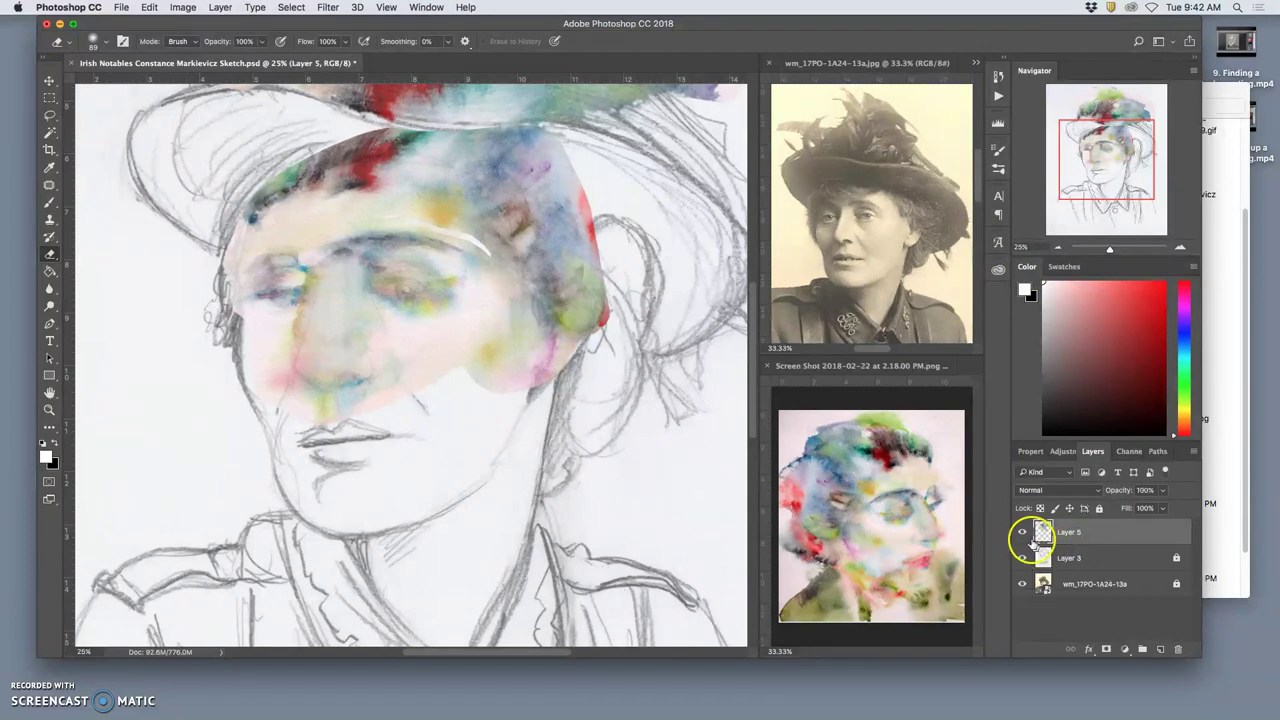
pyautogui.click(1022, 533)
pyautogui.click(1022, 533)
pyautogui.press('super+minus')
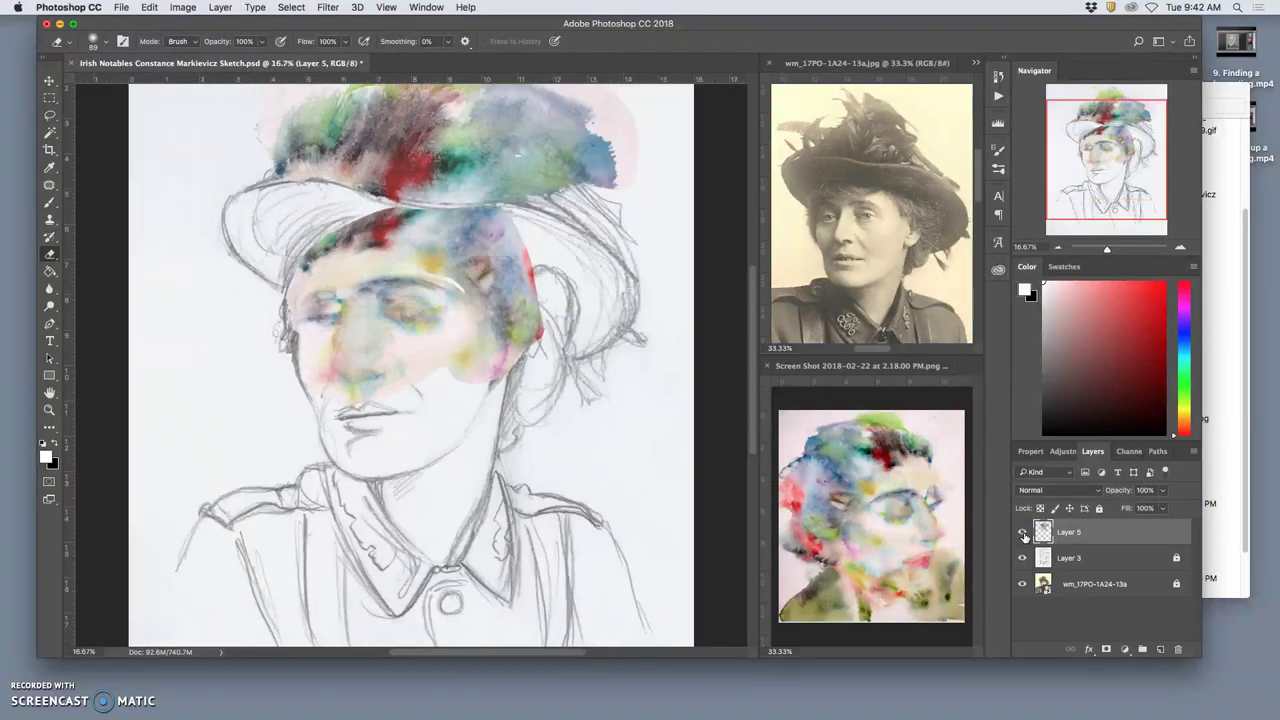
pyautogui.press('super+minus')
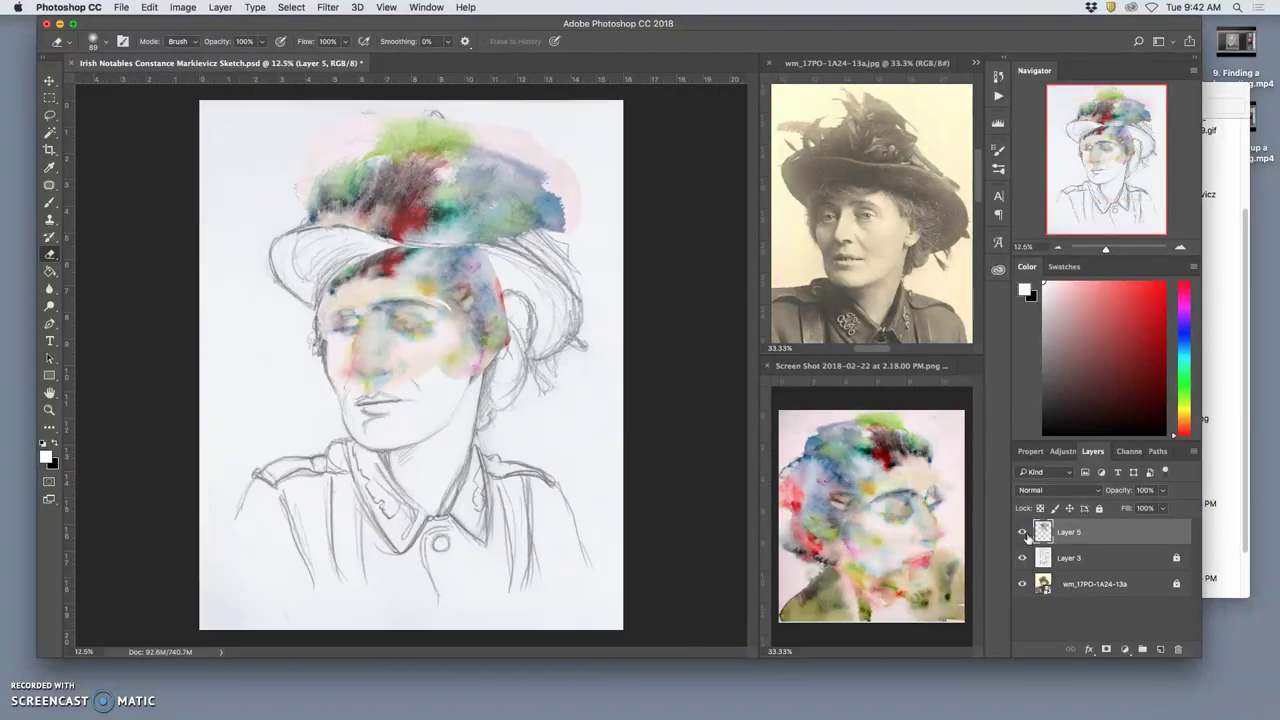
# Open "Screen Shot 2018-02-22 at 2.21.53 PM" from the Countess Constance Markievicz folder in Adobe Photoshop CC 2018
pyautogui.click(1226, 364)
pyautogui.scroll(-3, 1110, 481)
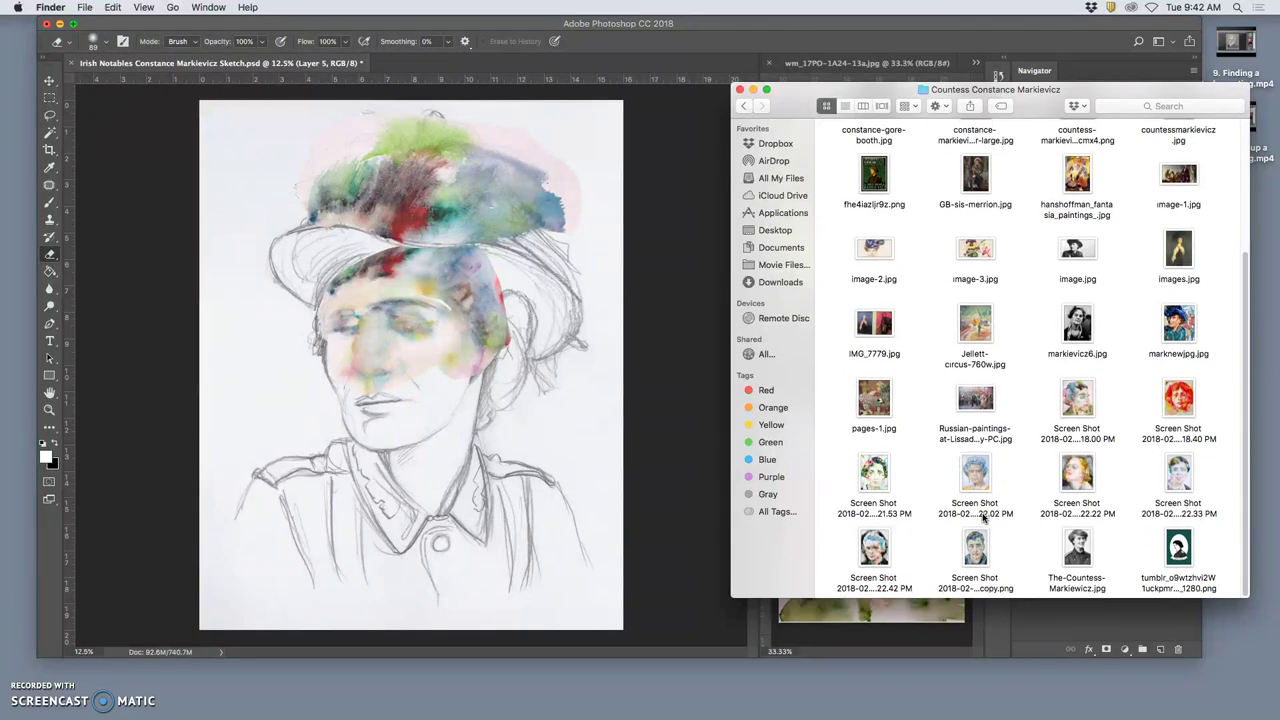
pyautogui.rightClick(872, 478)
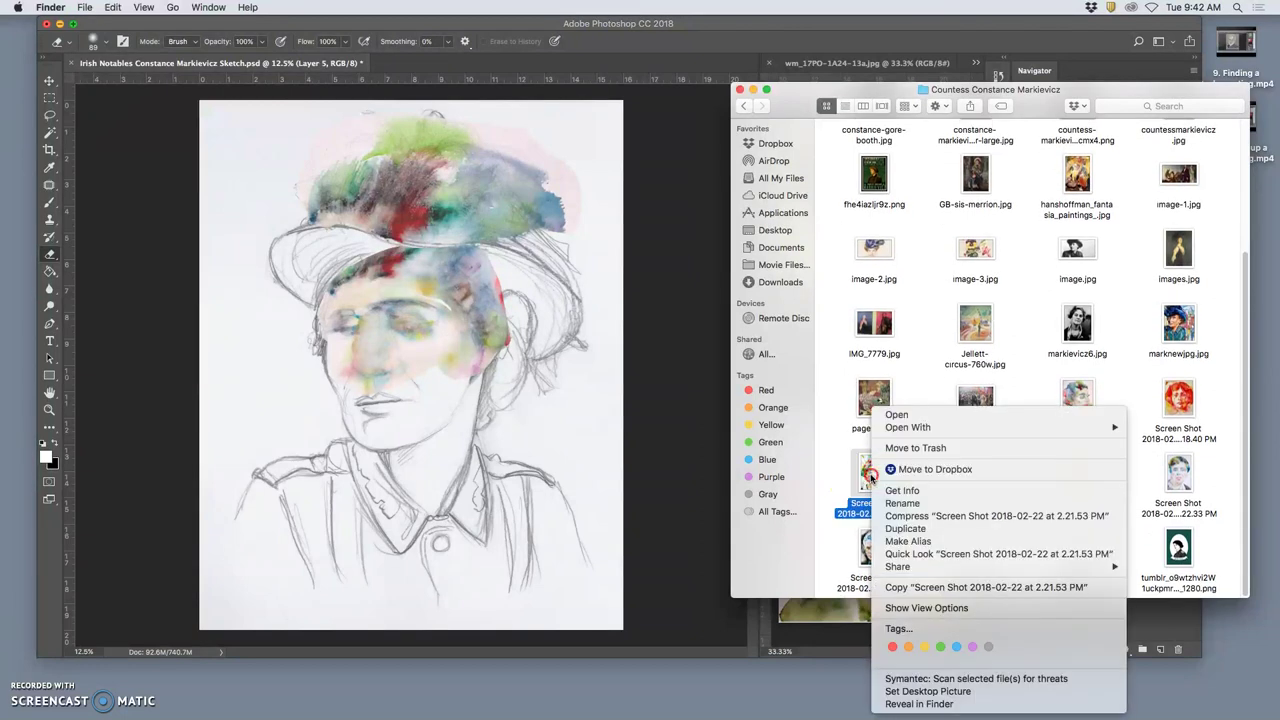
pyautogui.moveTo(898, 430)
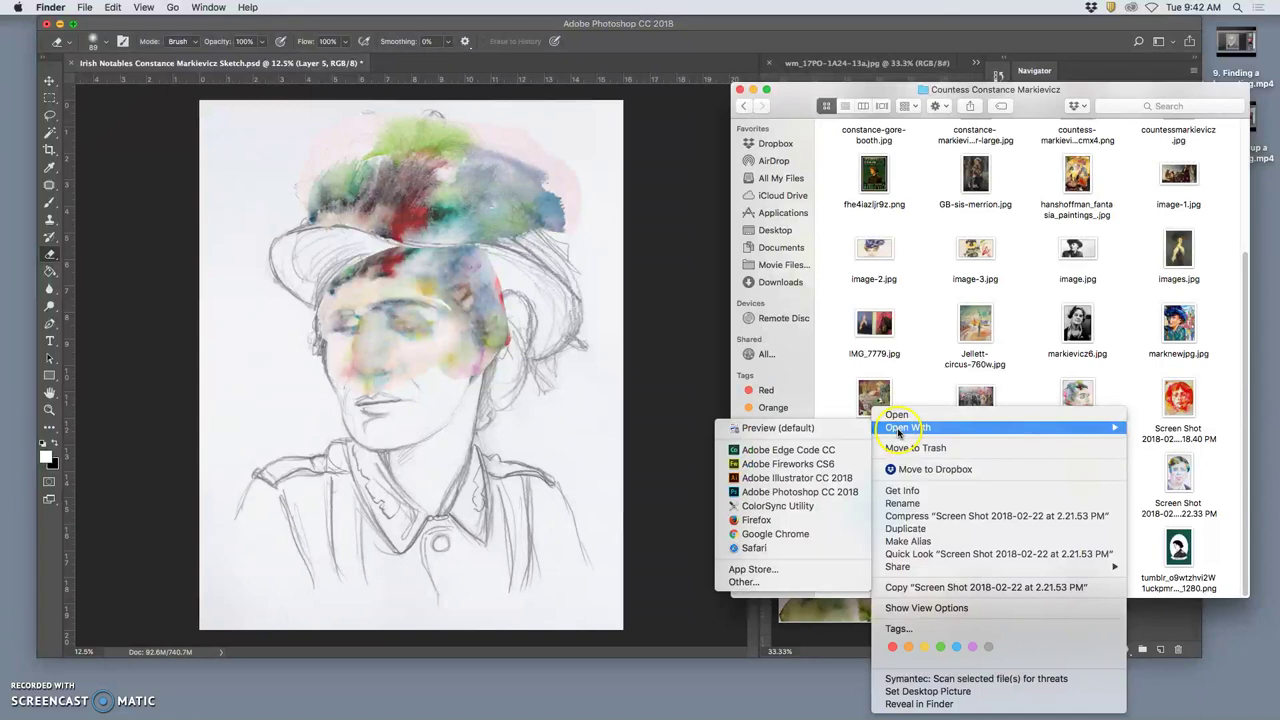
pyautogui.click(825, 492)
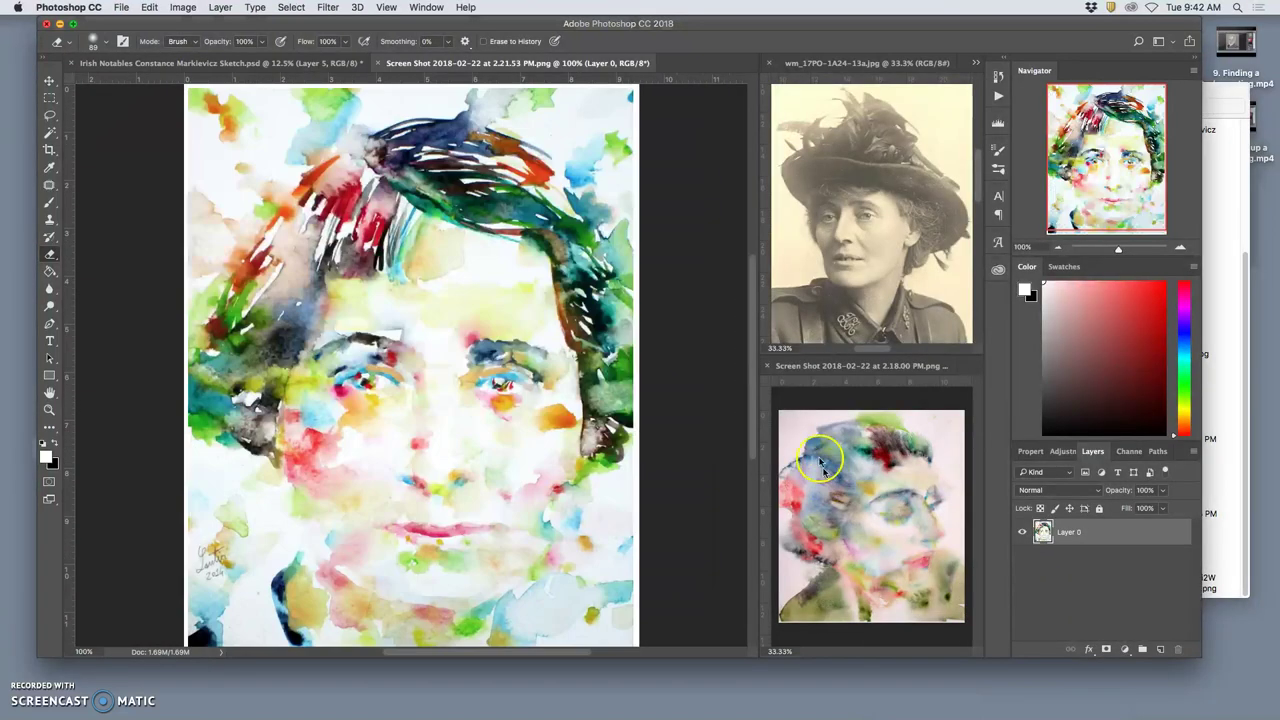
# Dock the newly opened watercolor portrait with the other watercolor reference and fit the whole painting in view at 33.33%
pyautogui.moveTo(527, 70)
pyautogui.mouseDown()
pyautogui.moveTo(880, 507)
pyautogui.moveTo(842, 503)
pyautogui.moveTo(851, 372)
pyautogui.mouseUp()
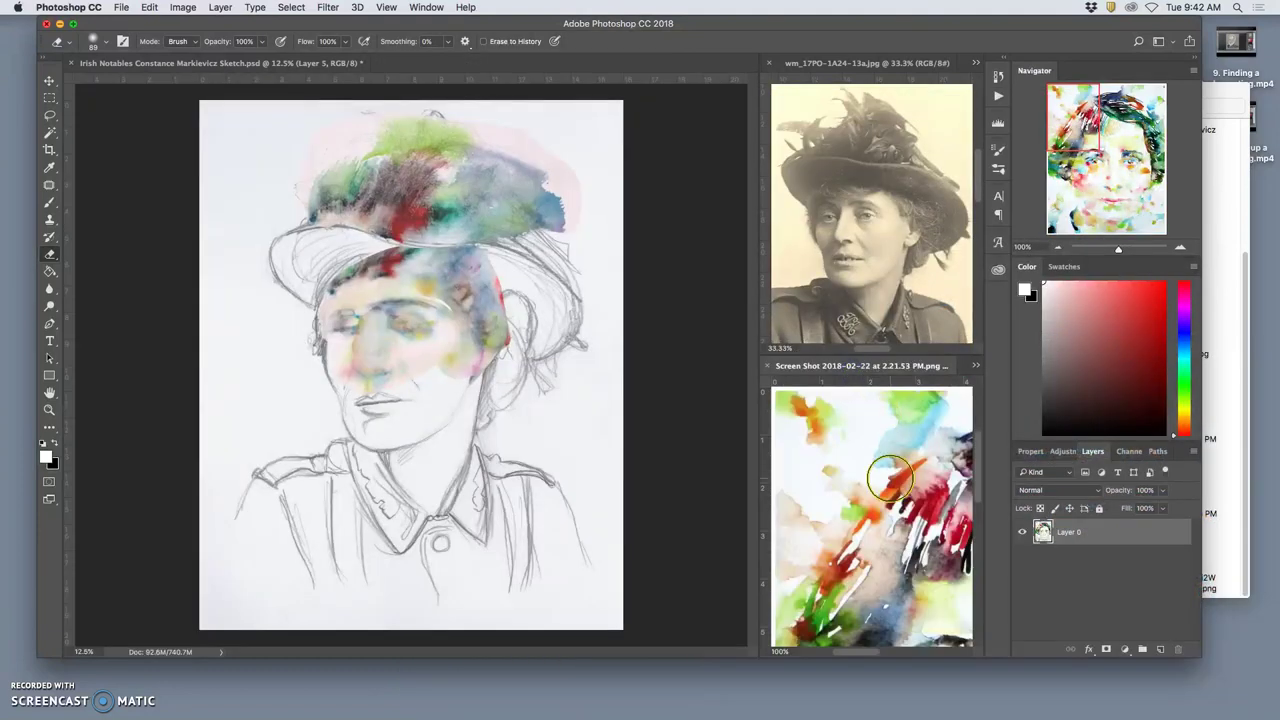
pyautogui.press('super+minus')
pyautogui.press('super+minus')
pyautogui.press('super+minus')
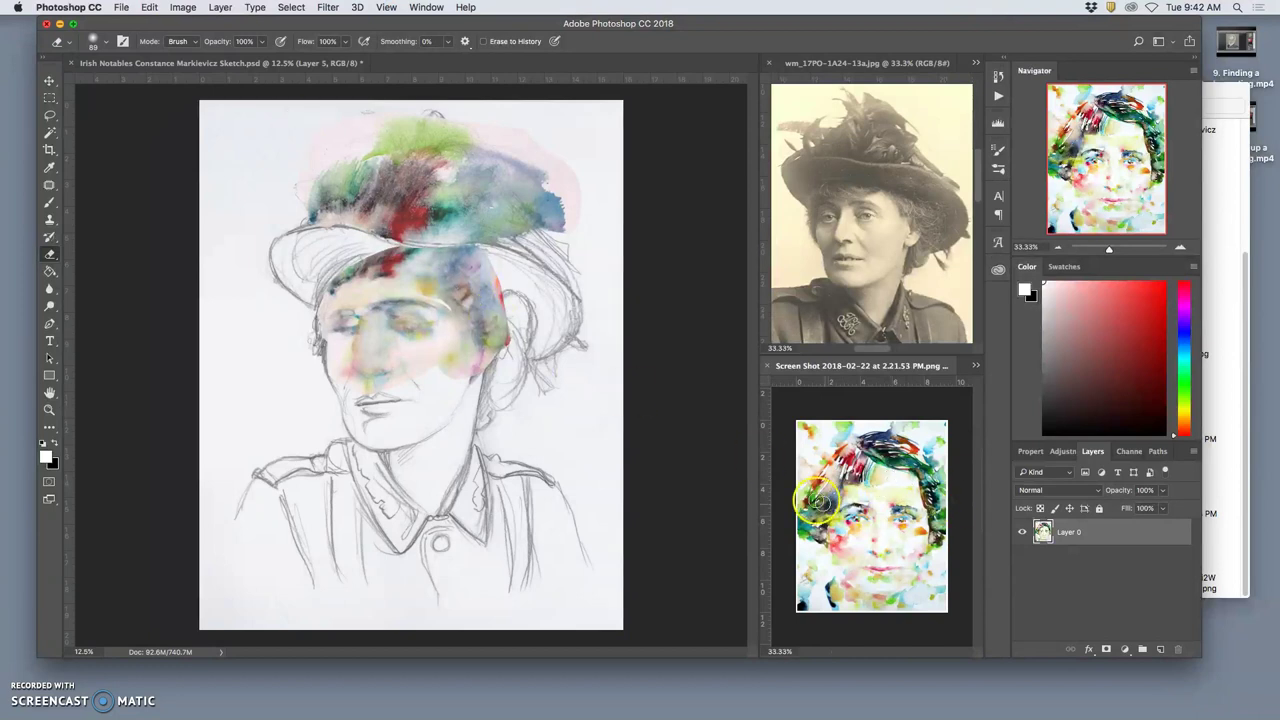
# Lasso the colorful hair beside the face in the new watercolor reference and paste a copy into the sketch document
pyautogui.click(49, 115)
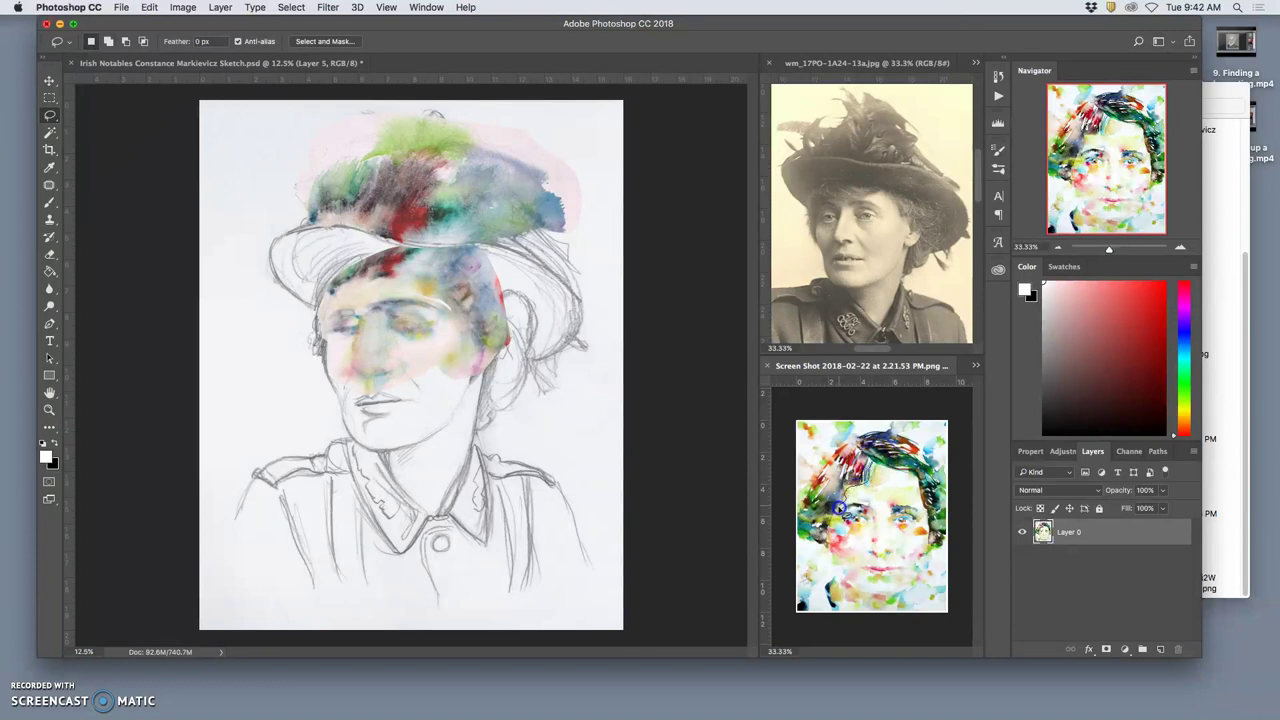
pyautogui.moveTo(848, 528)
pyautogui.mouseDown()
pyautogui.moveTo(836, 558)
pyautogui.moveTo(816, 548)
pyautogui.mouseUp()
pyautogui.press('super+c')
pyautogui.click(552, 371)
pyautogui.press('super+v')
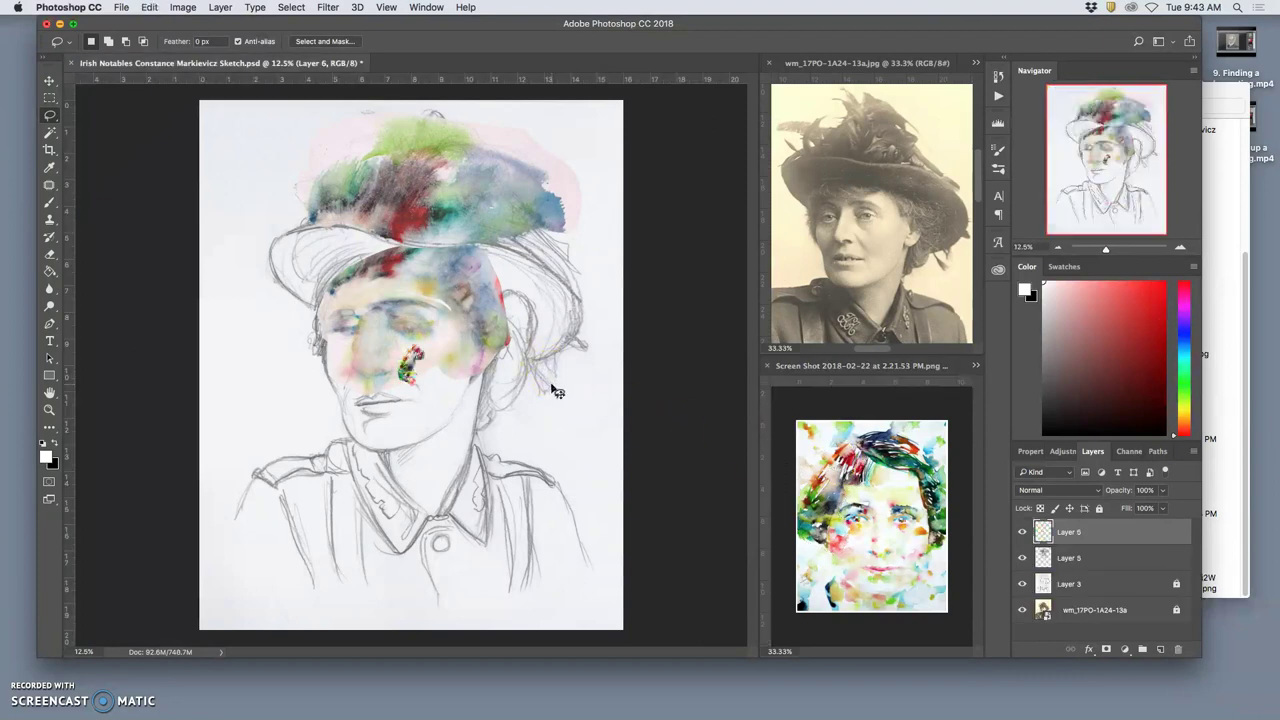
# Enlarge the pasted hair piece to about 446%, flip it horizontally, and place it over the sketched hair behind the cheek
pyautogui.press('super+t')
pyautogui.moveTo(428, 390); pyautogui.dragTo(562, 530)
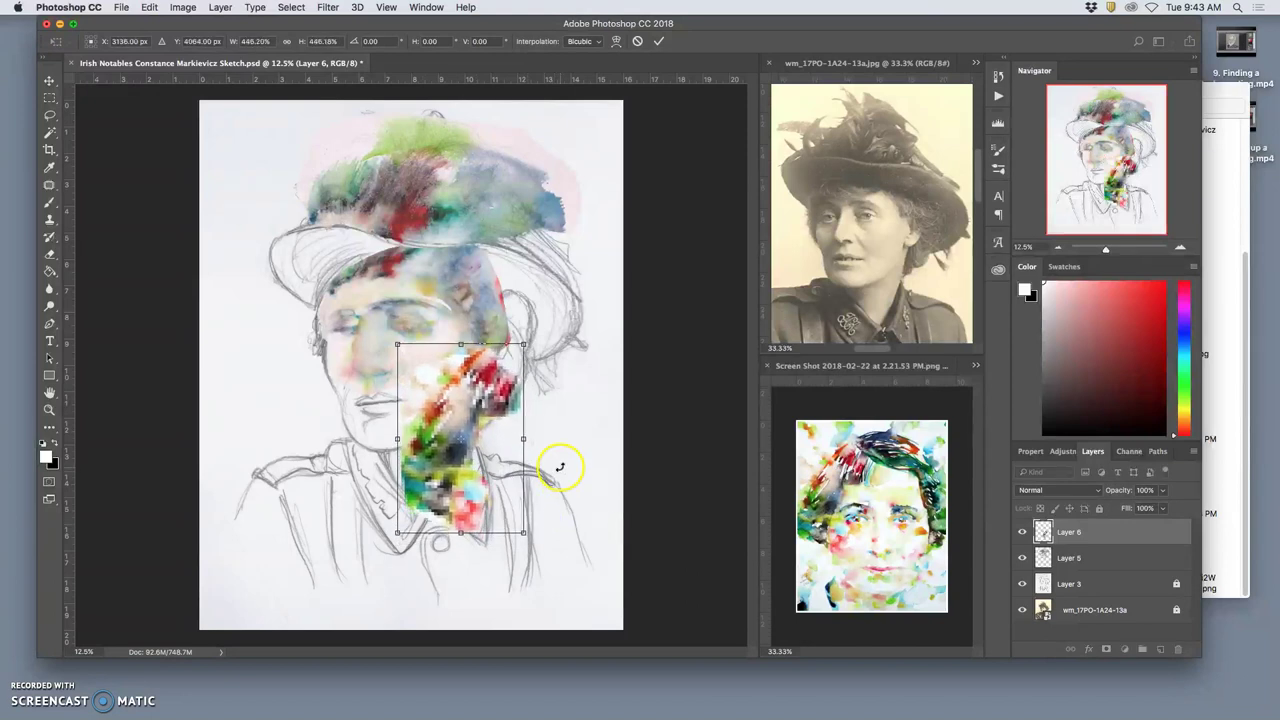
pyautogui.rightClick(503, 457)
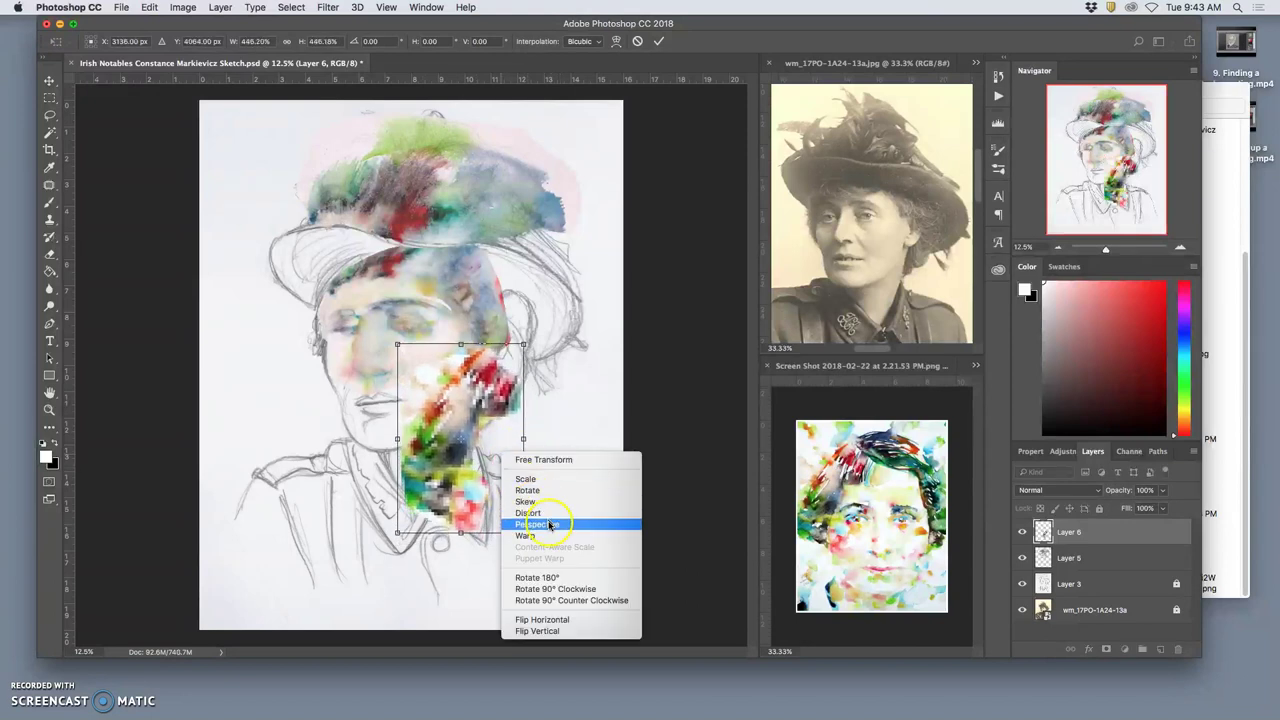
pyautogui.click(565, 620)
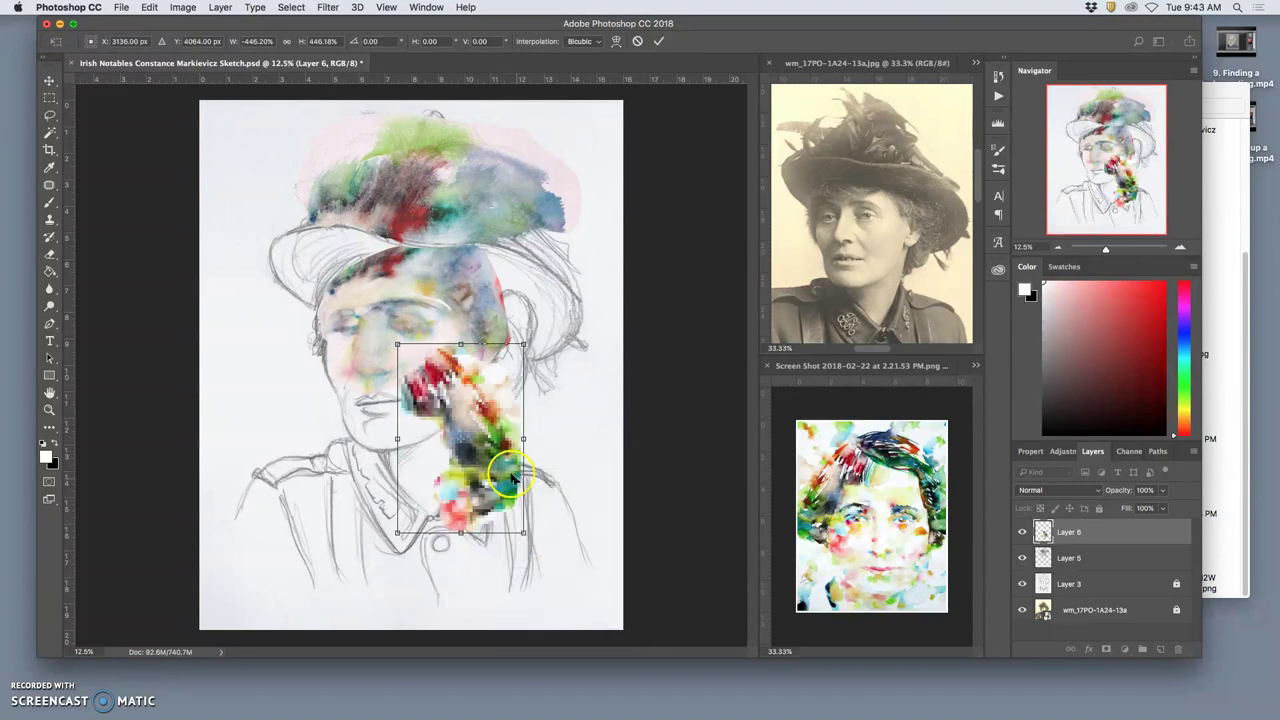
pyautogui.moveTo(510, 478)
pyautogui.mouseDown()
pyautogui.moveTo(552, 364)
pyautogui.moveTo(538, 372)
pyautogui.mouseUp()
pyautogui.press('Return')
pyautogui.press('l')
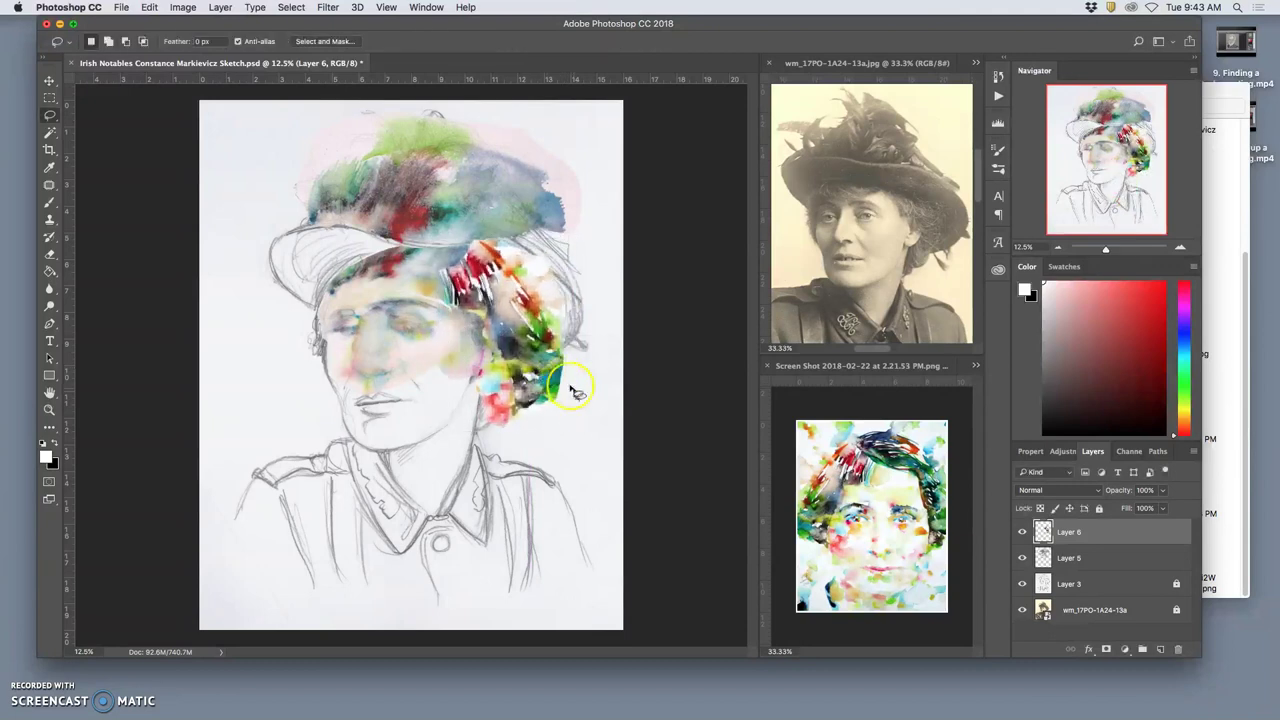
# Set the Eraser size to 364 px and erase the hard outer and face-side edges of the hair piece
pyautogui.click(50, 252)
pyautogui.click(99, 42)
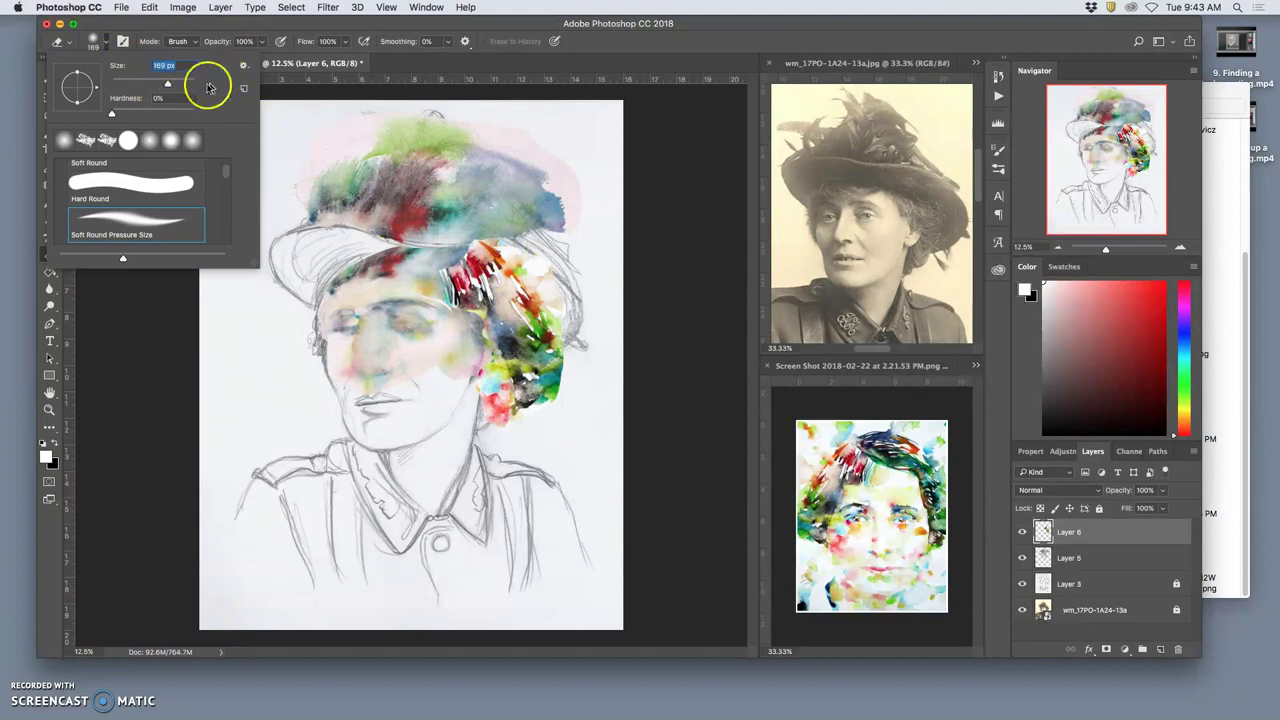
pyautogui.click(181, 84)
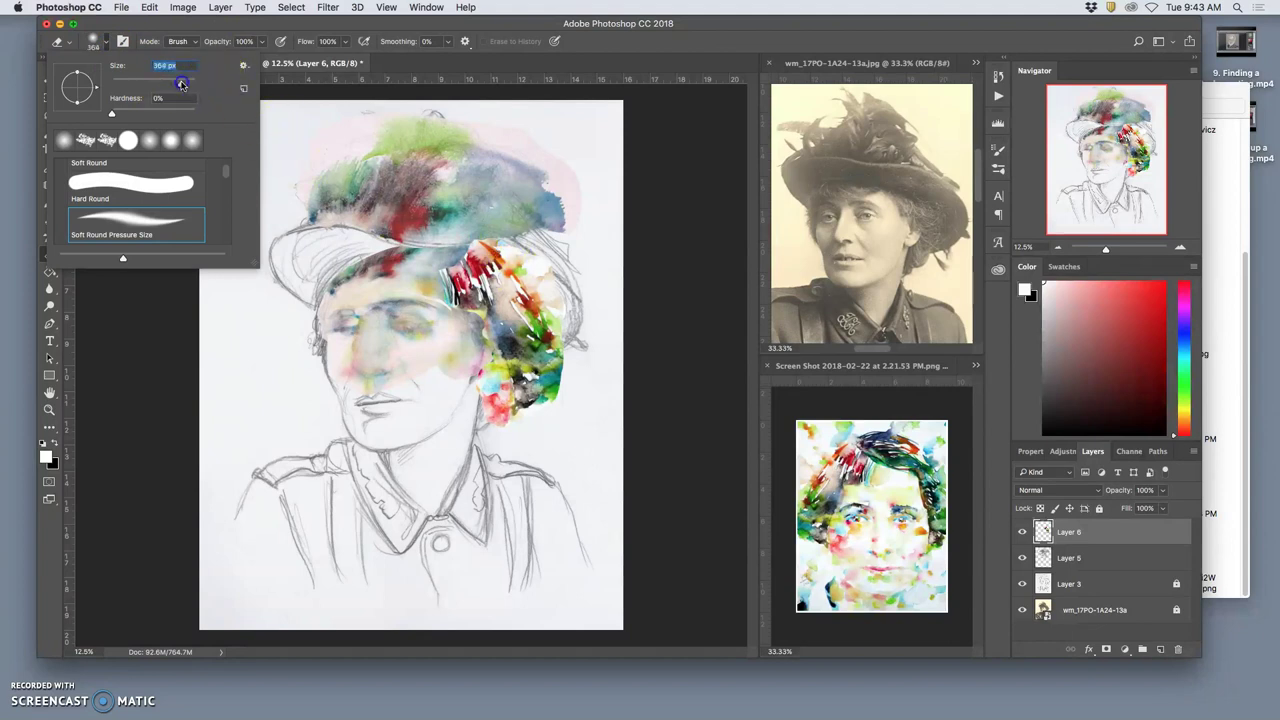
pyautogui.click(461, 252)
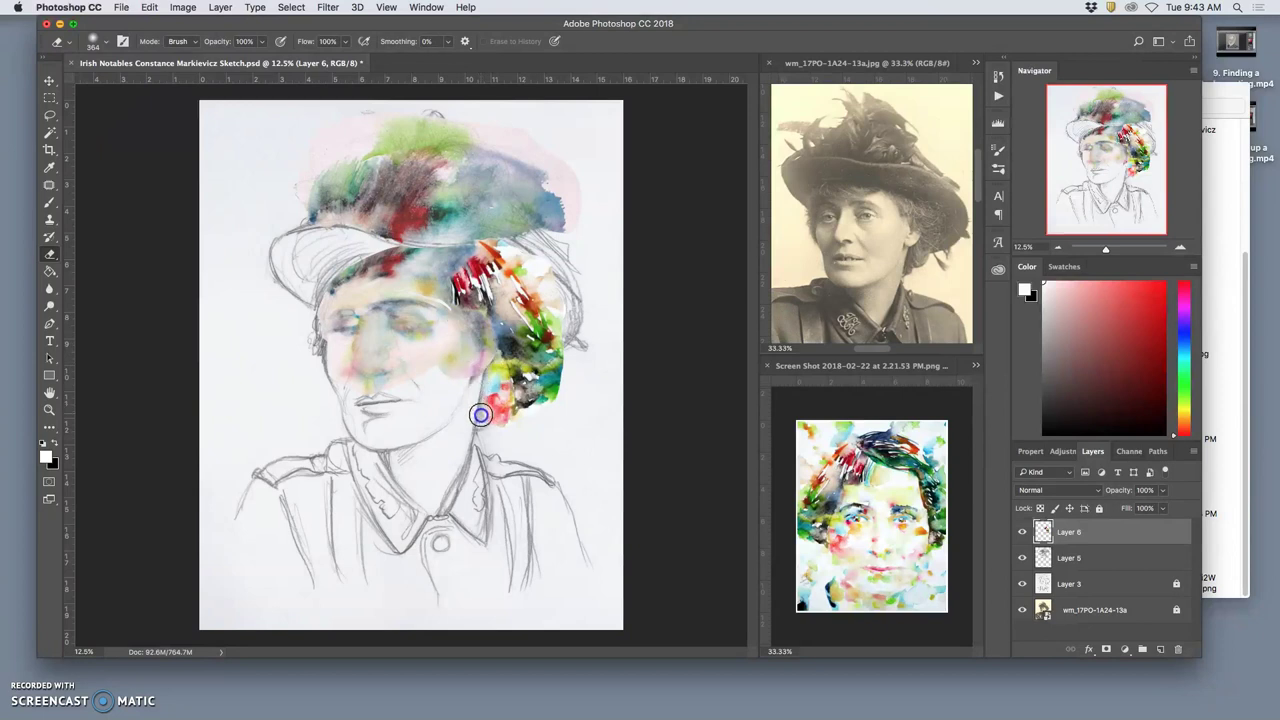
pyautogui.moveTo(561, 407); pyautogui.dragTo(561, 374)
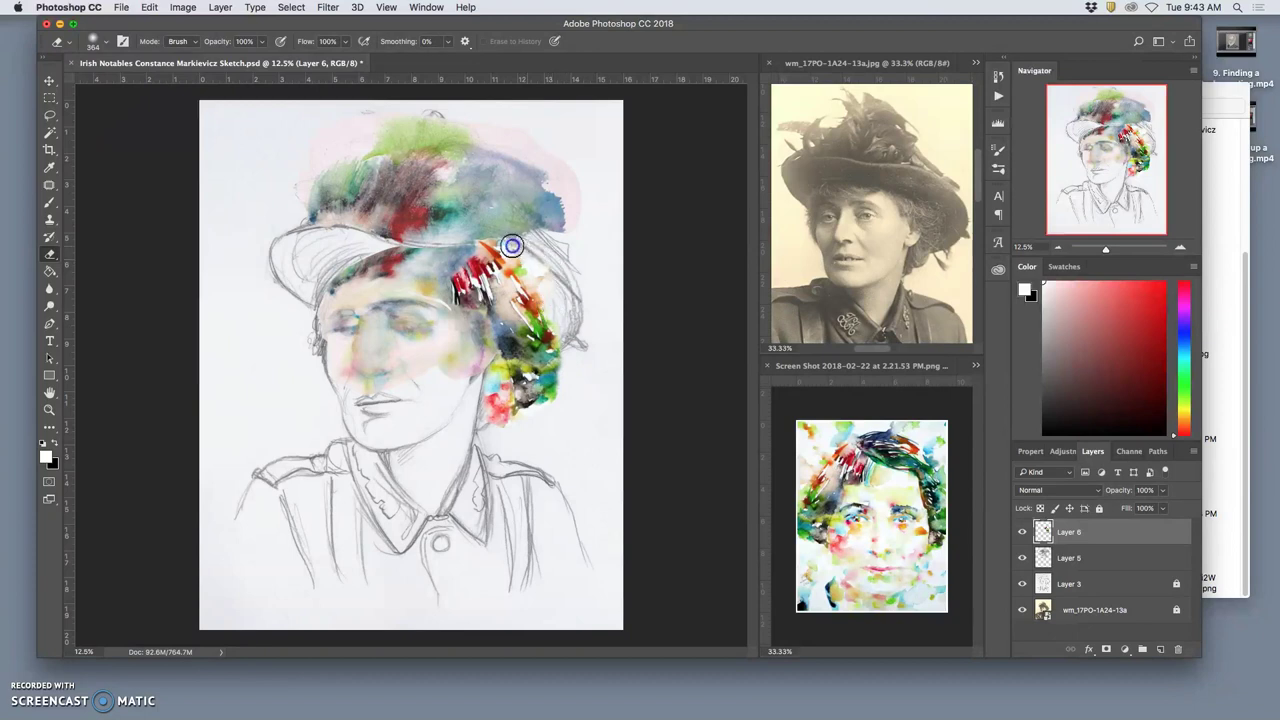
pyautogui.moveTo(543, 385); pyautogui.dragTo(536, 404)
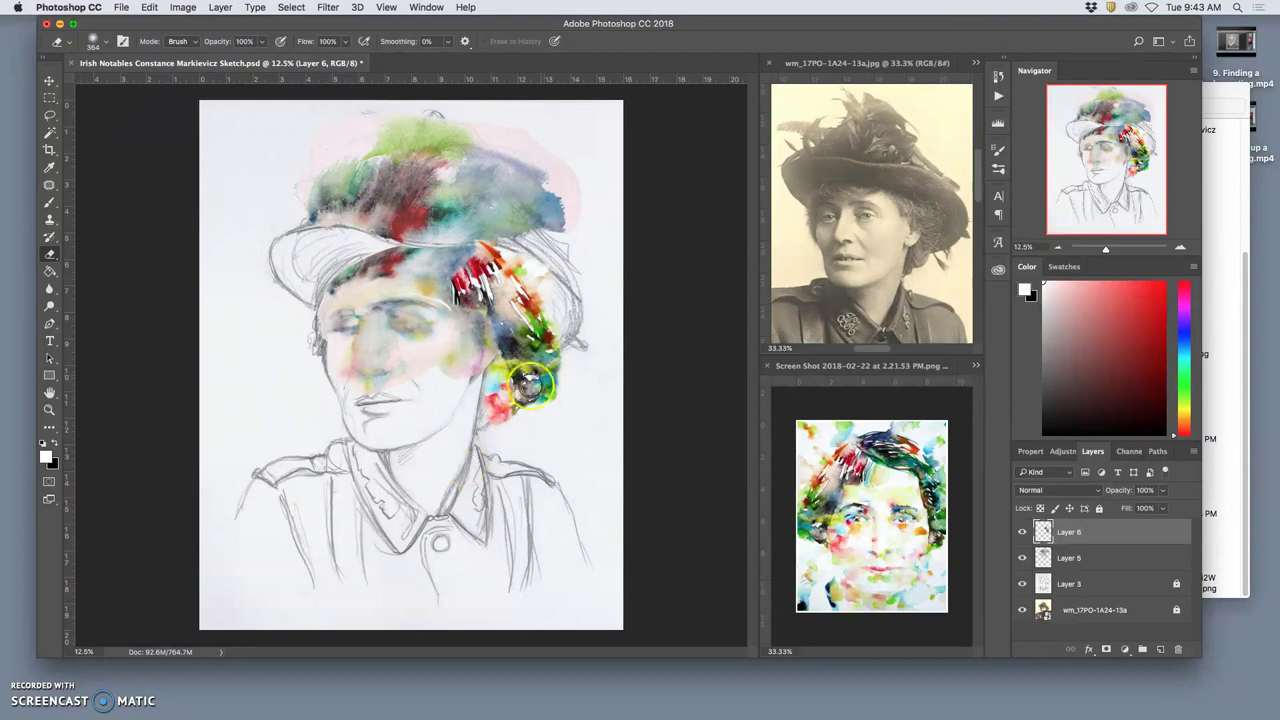
pyautogui.moveTo(449, 294); pyautogui.dragTo(450, 302)
# Lower the Eraser opacity to 54% and soften the hair piece where it meets the temple and cheek
pyautogui.click(259, 42)
pyautogui.moveTo(234, 58); pyautogui.dragTo(232, 58)
pyautogui.click(454, 275)
pyautogui.moveTo(459, 282)
pyautogui.mouseDown()
pyautogui.moveTo(471, 335)
pyautogui.moveTo(482, 313)
pyautogui.moveTo(472, 347)
pyautogui.mouseUp()
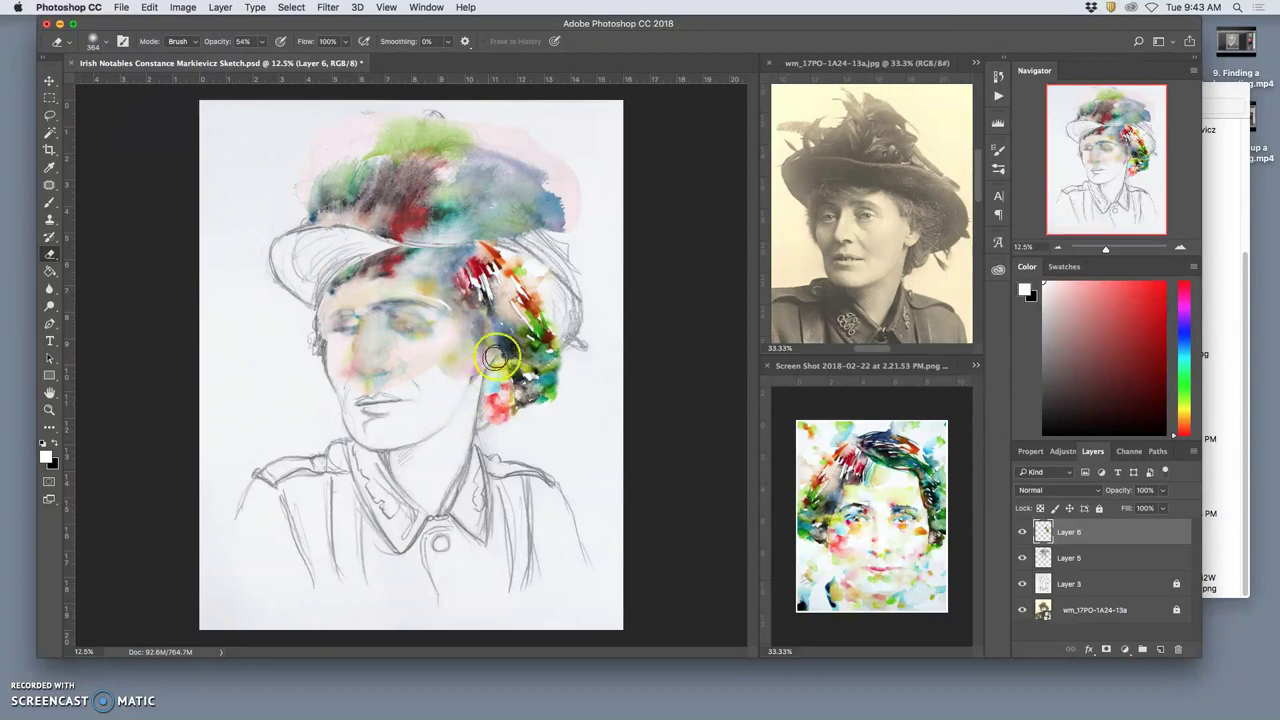
pyautogui.moveTo(516, 314)
pyautogui.mouseDown()
pyautogui.moveTo(493, 413)
pyautogui.moveTo(524, 269)
pyautogui.moveTo(537, 337)
pyautogui.mouseUp()
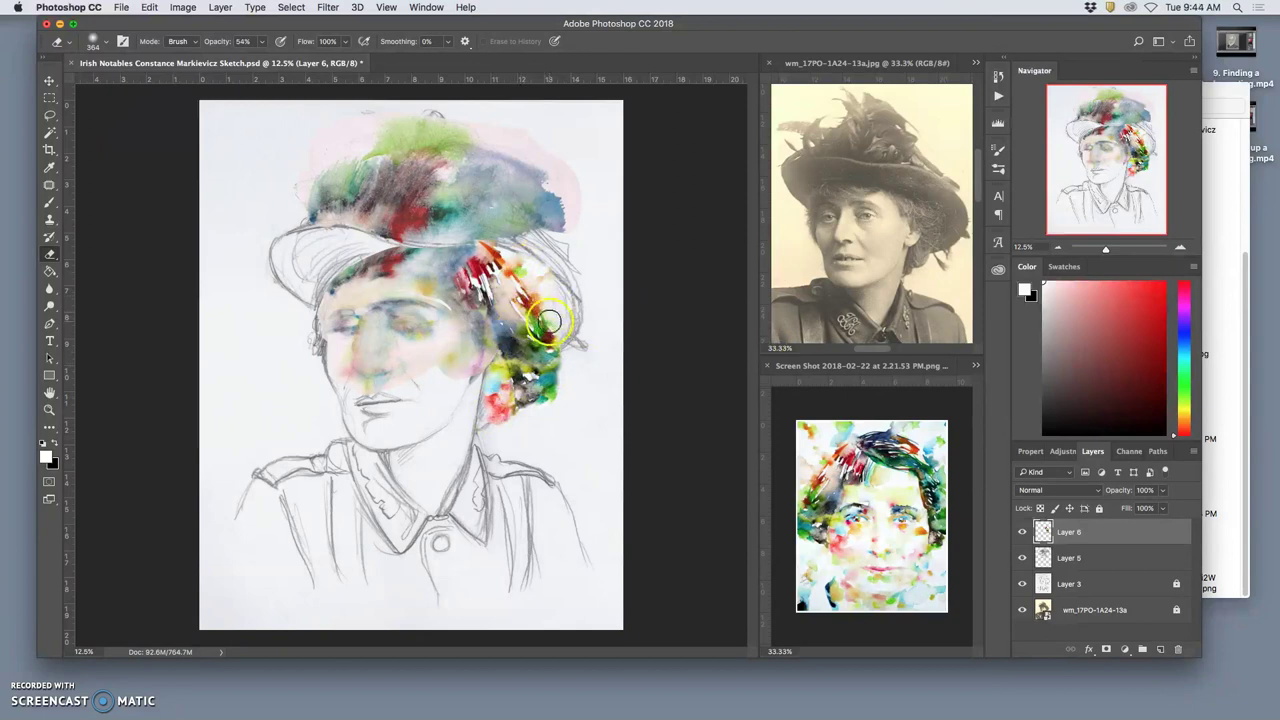
# Examine the blended seam between the cheek and the hair piece up close
pyautogui.press('super+plus')
pyautogui.press('super+plus')
pyautogui.press('super+plus')
pyautogui.press('super+plus')
pyautogui.hscroll(10, 598, 327)
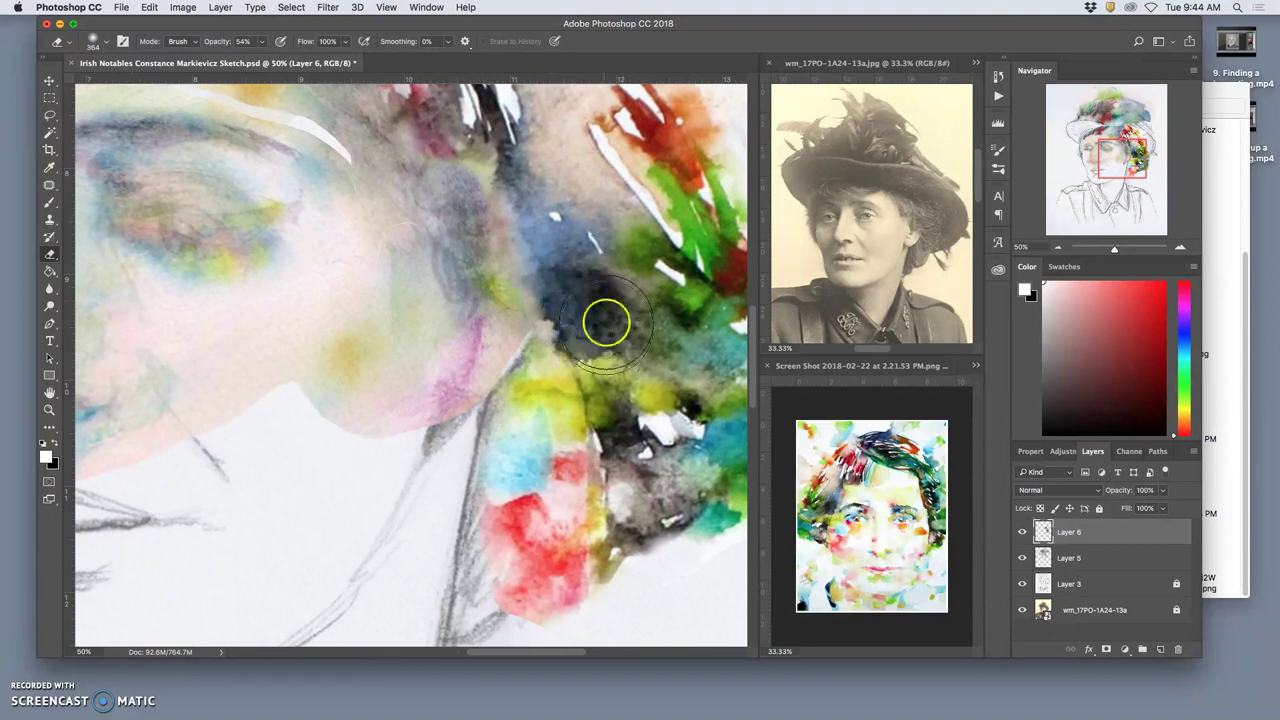
pyautogui.press('super+equal')
pyautogui.press('super+plus')
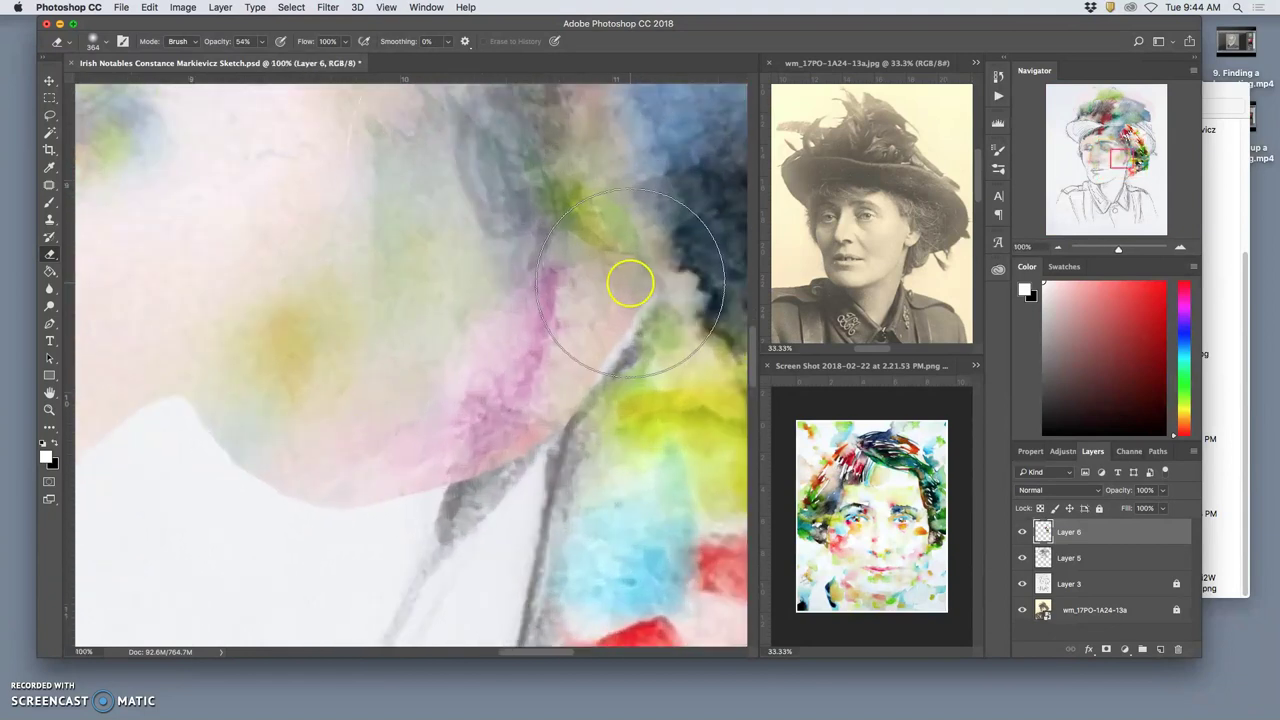
pyautogui.moveTo(632, 282); pyautogui.dragTo(350, 294)
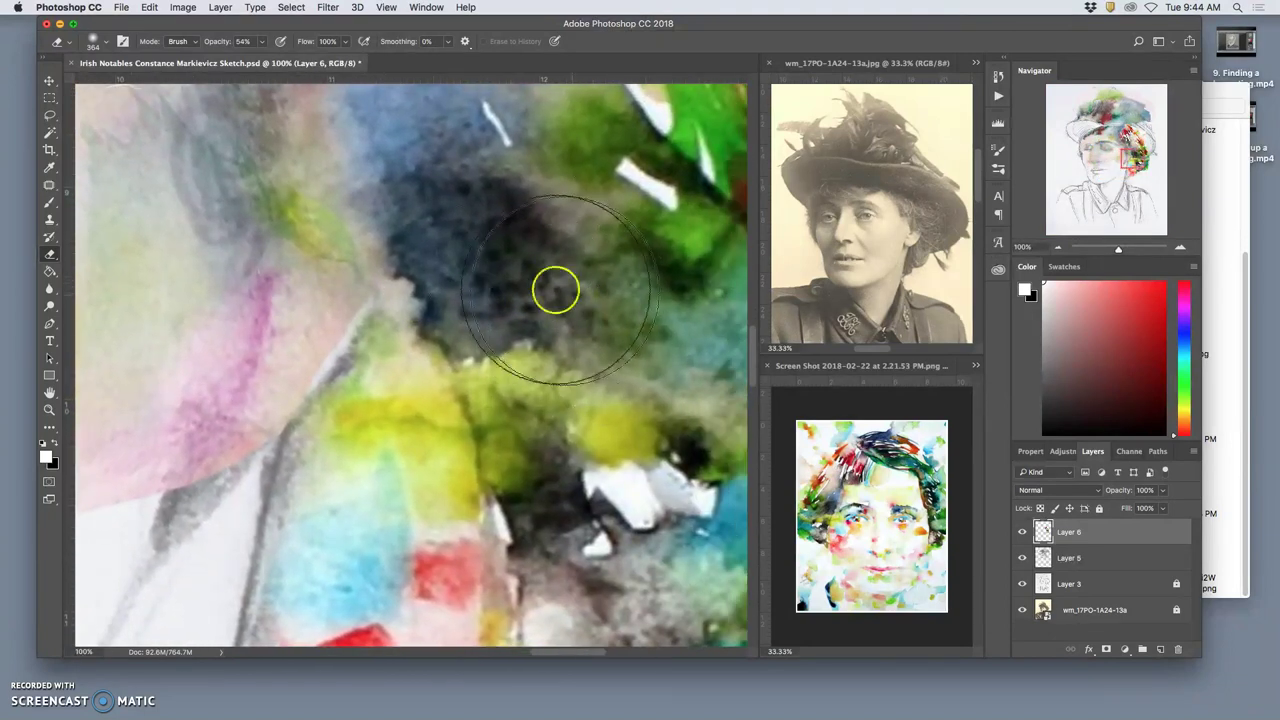
pyautogui.scroll(-2, 578, 302)
pyautogui.scroll(-2, 585, 313)
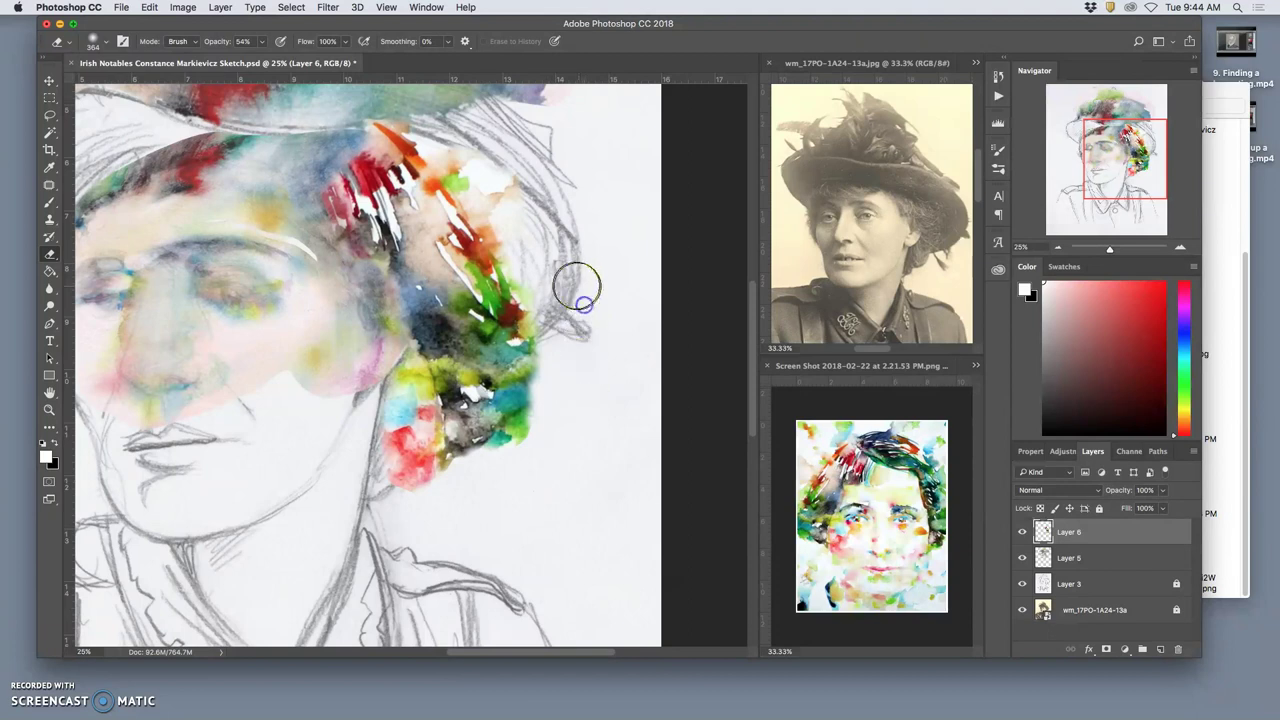
# Erase along the upper outer edge of the hair piece below the hat brim and check the whole portrait
pyautogui.click(526, 176)
pyautogui.scroll(-1, 537, 188)
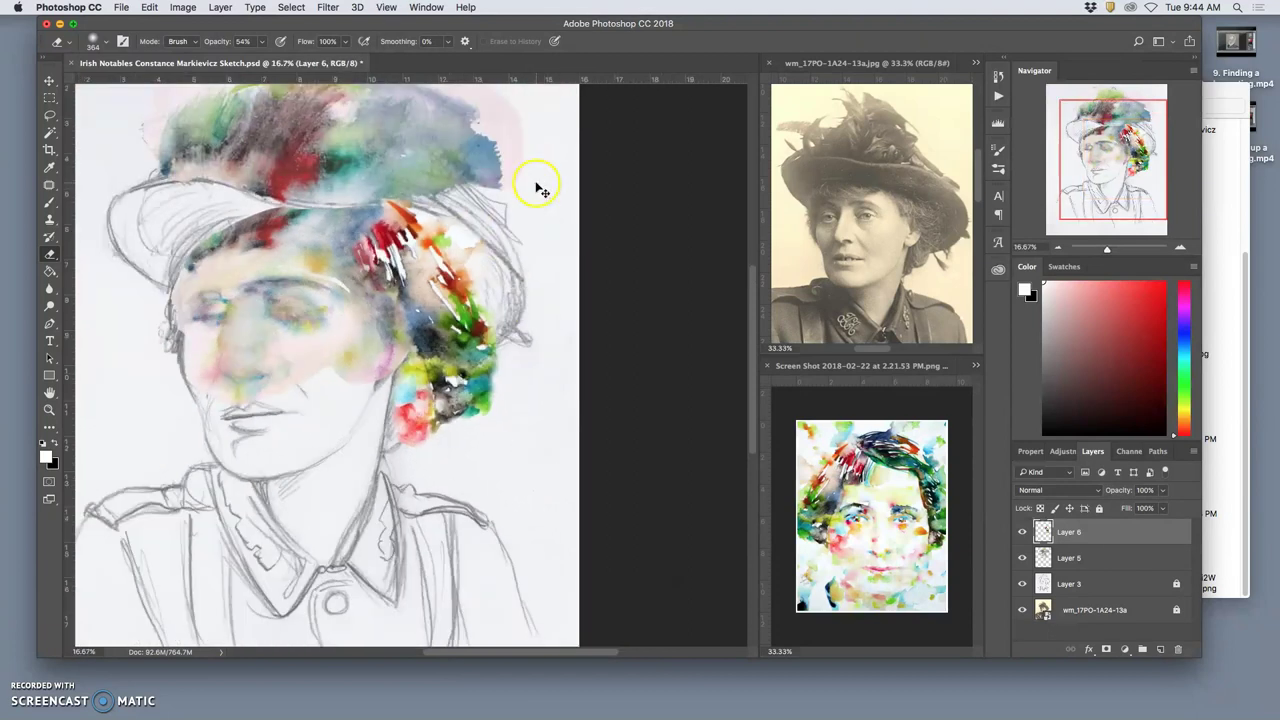
pyautogui.press('super+minus')
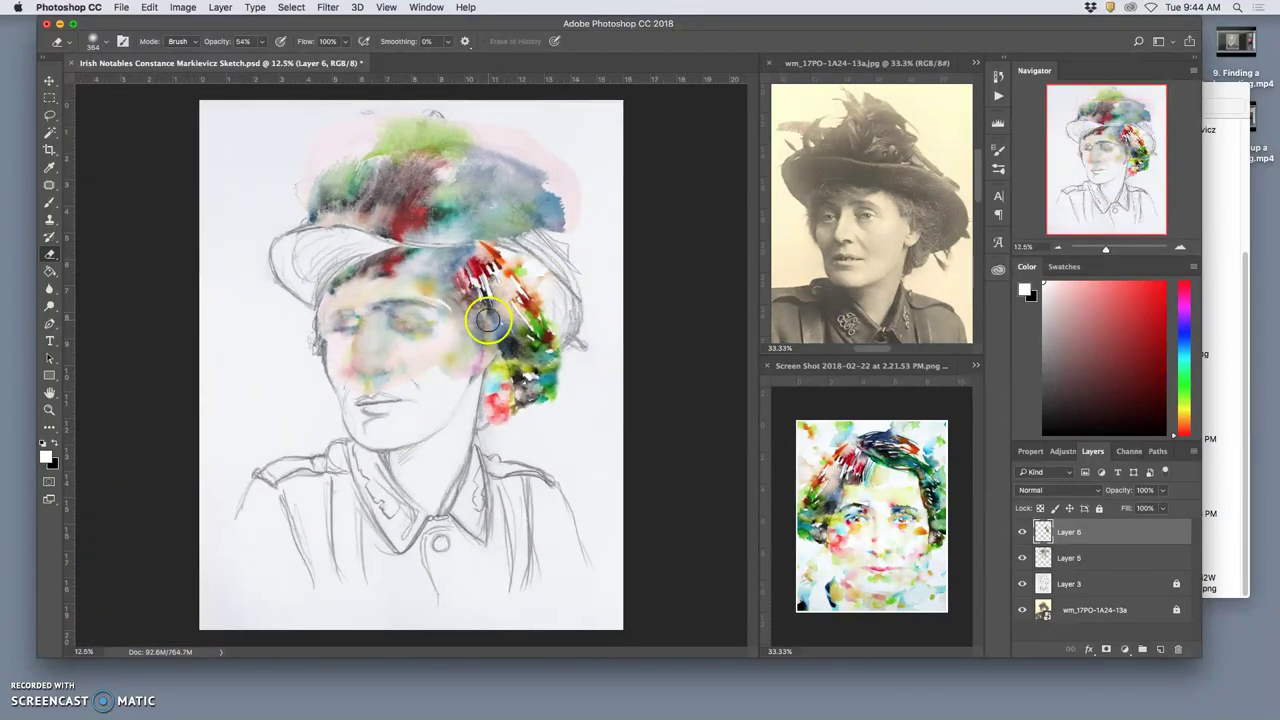
pyautogui.press('super+plus')
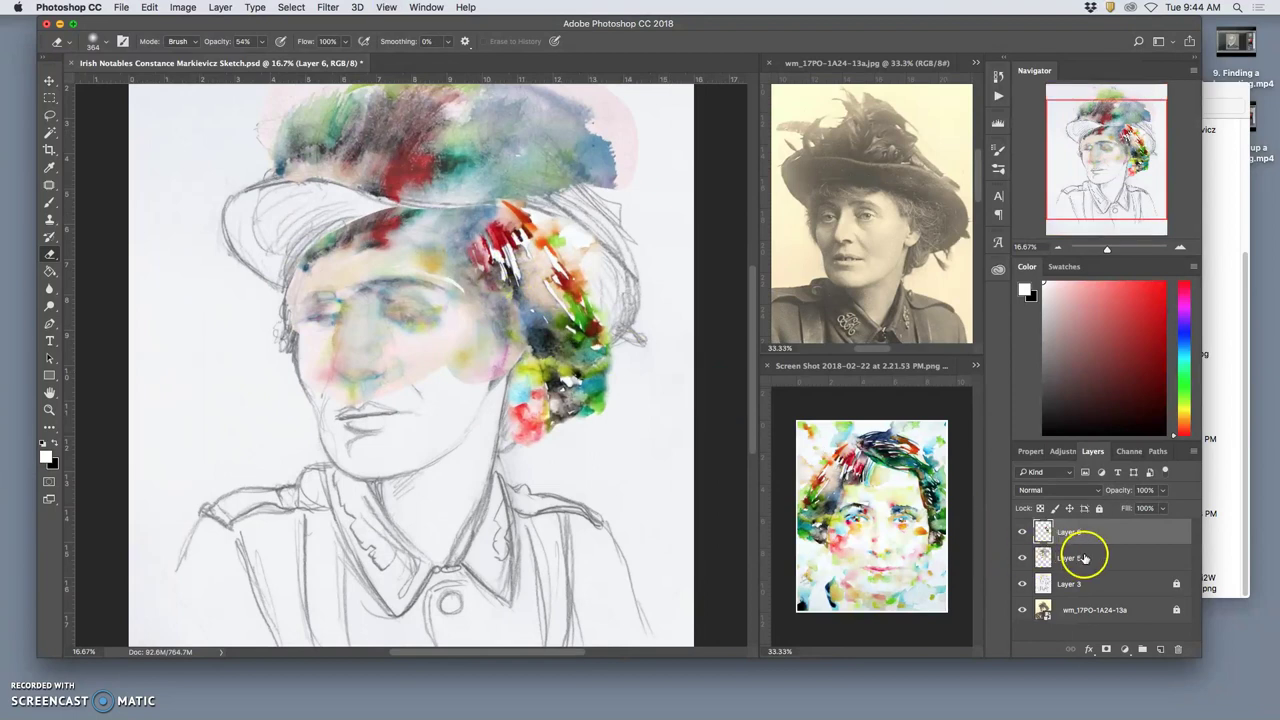
# Merge the hair piece layer with the face and hat paint layer beneath it
pyautogui.keyDown('shift'); pyautogui.click(1083, 557); pyautogui.keyUp('shift')
pyautogui.press('super+e')
# Set up the Clone Stamp at 100% opacity with a 201 px brush for retouching around the brow
pyautogui.press('super+plus')
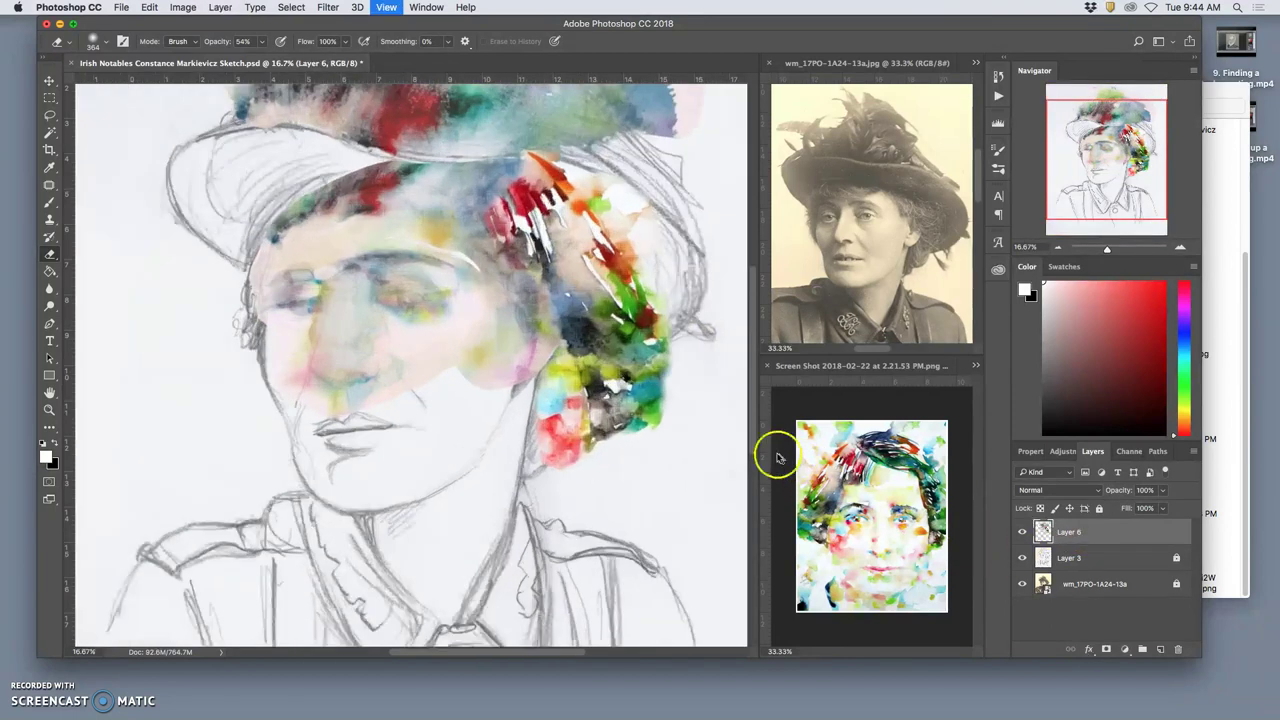
pyautogui.press('super+plus')
pyautogui.press('super+plus')
pyautogui.press('super+plus')
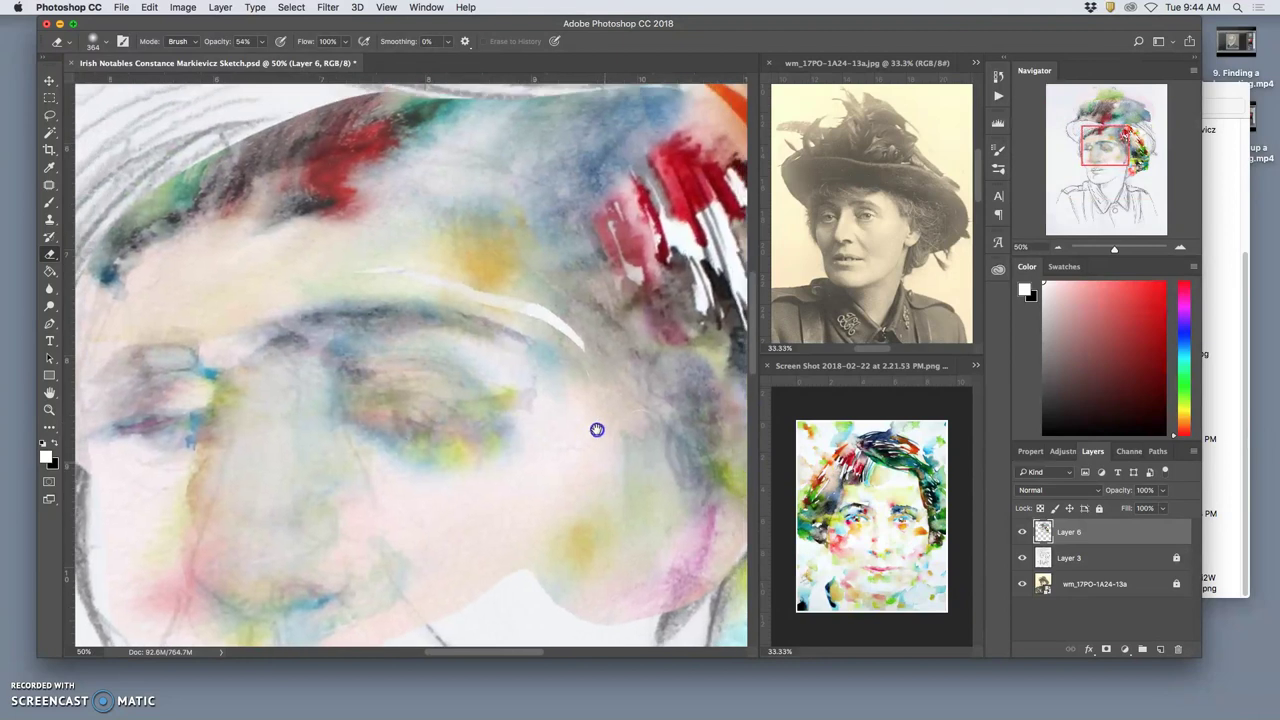
pyautogui.moveTo(597, 430); pyautogui.dragTo(585, 446)
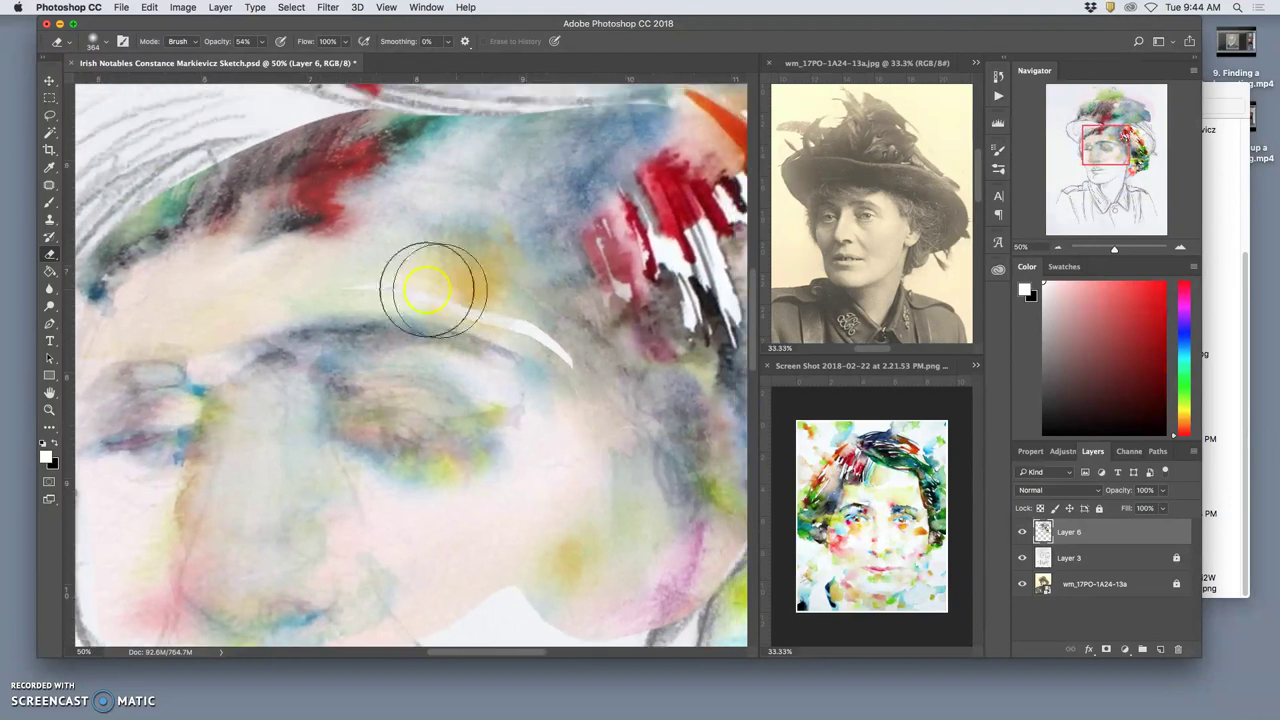
pyautogui.click(49, 219)
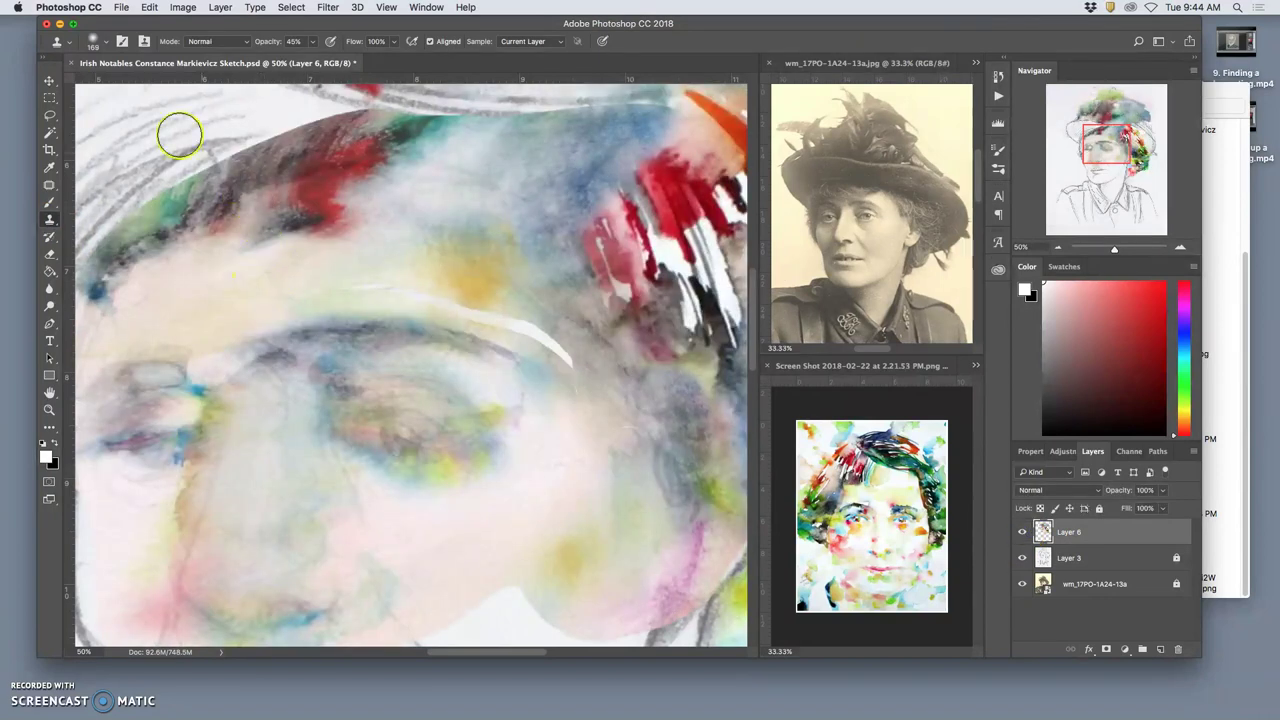
pyautogui.click(313, 41)
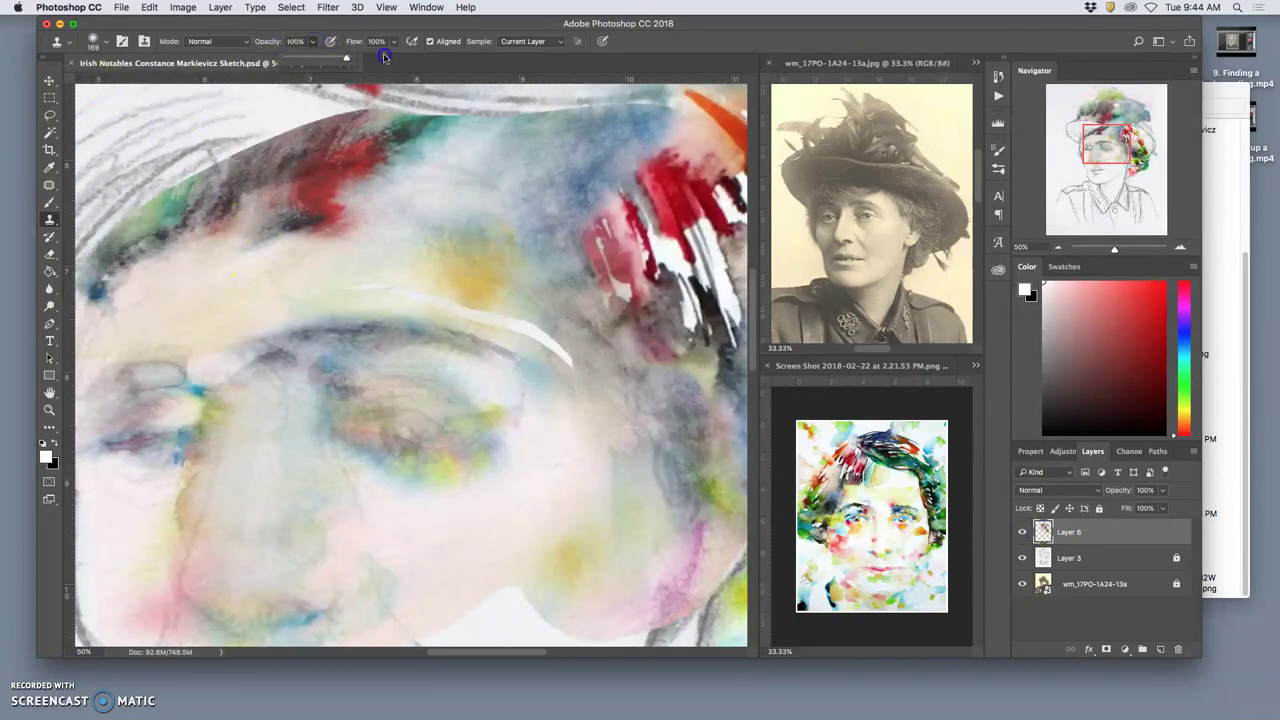
pyautogui.click(95, 41)
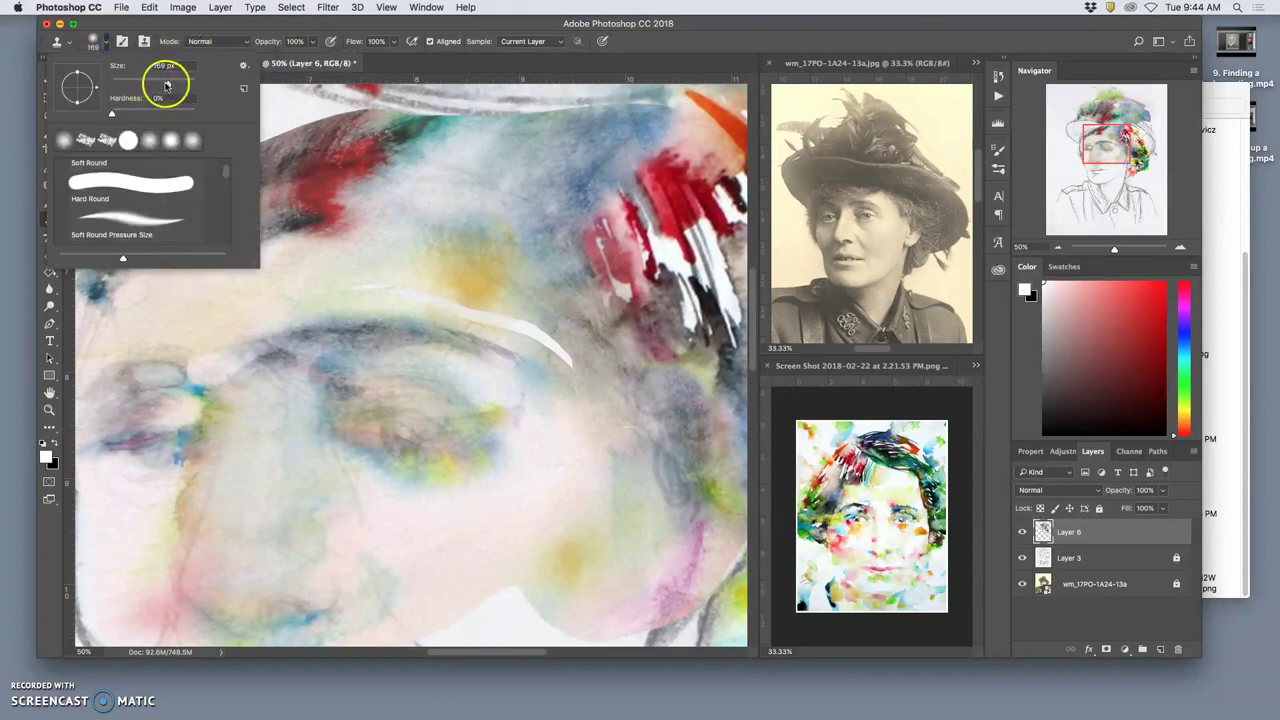
pyautogui.click(168, 87)
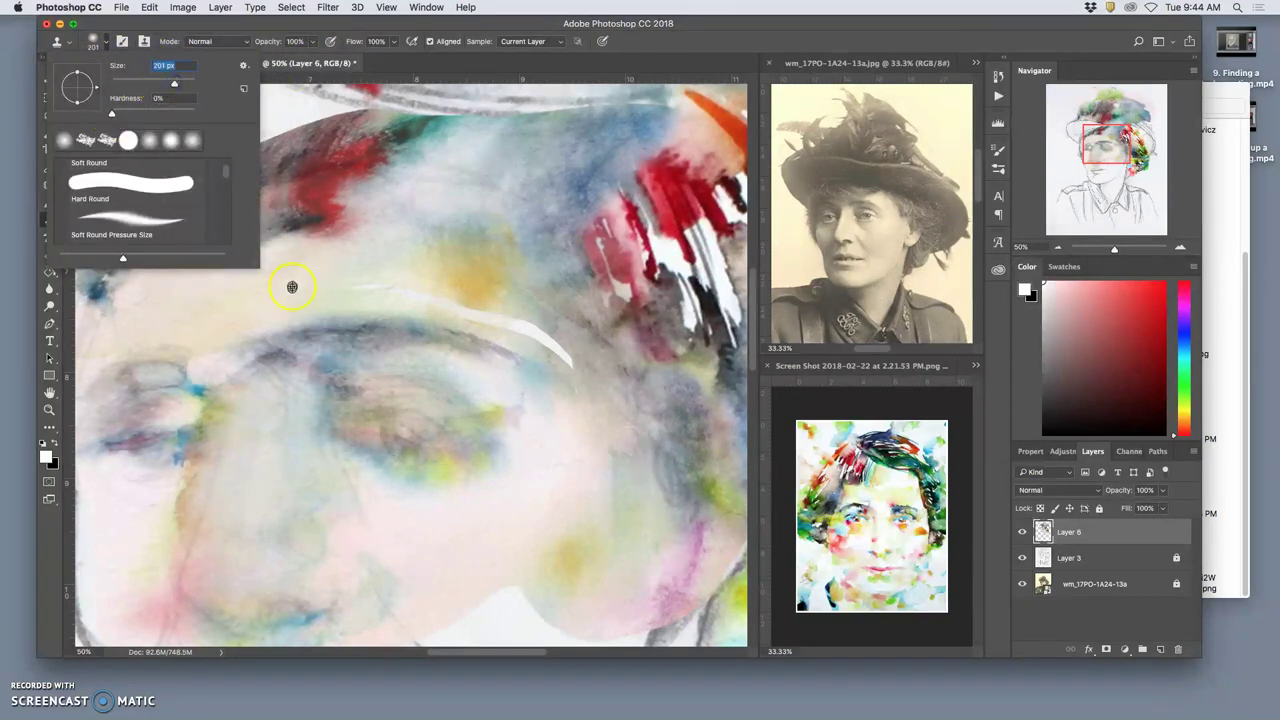
# Clone nearby forehead and temple paint over both ends of the white gap above the eyebrow
pyautogui.click(337, 263)
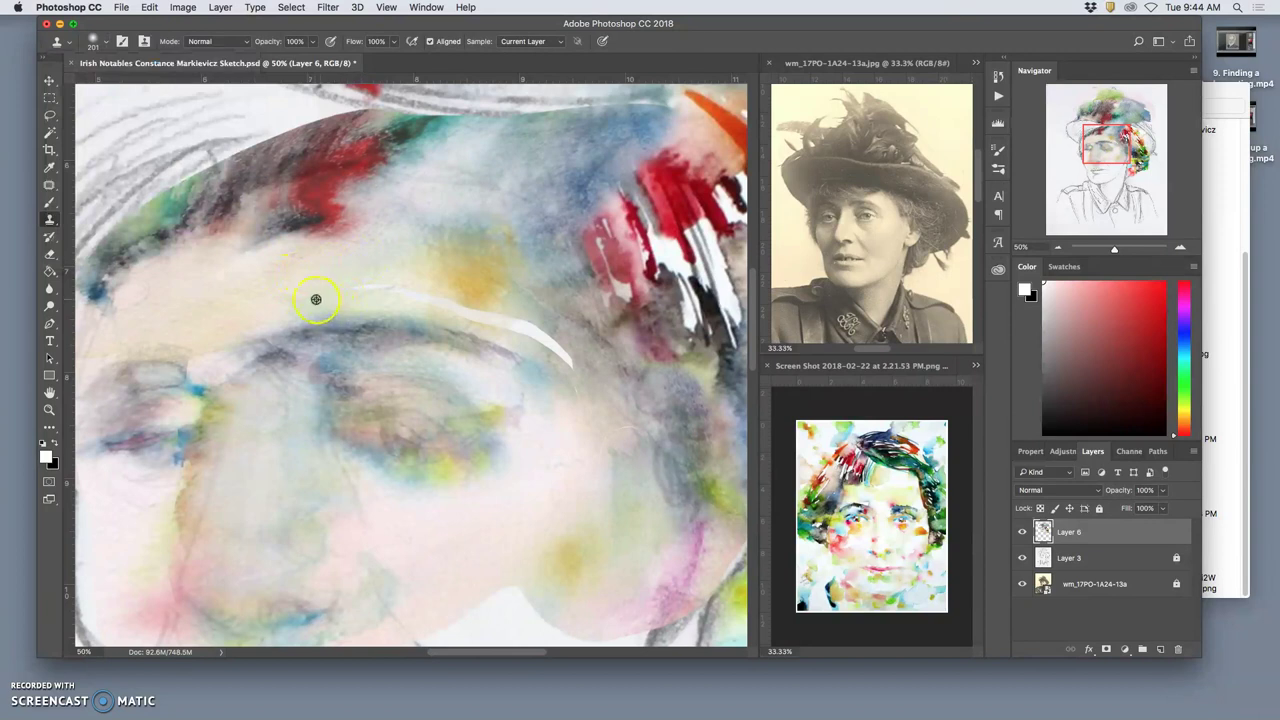
pyautogui.moveTo(365, 288); pyautogui.dragTo(408, 289)
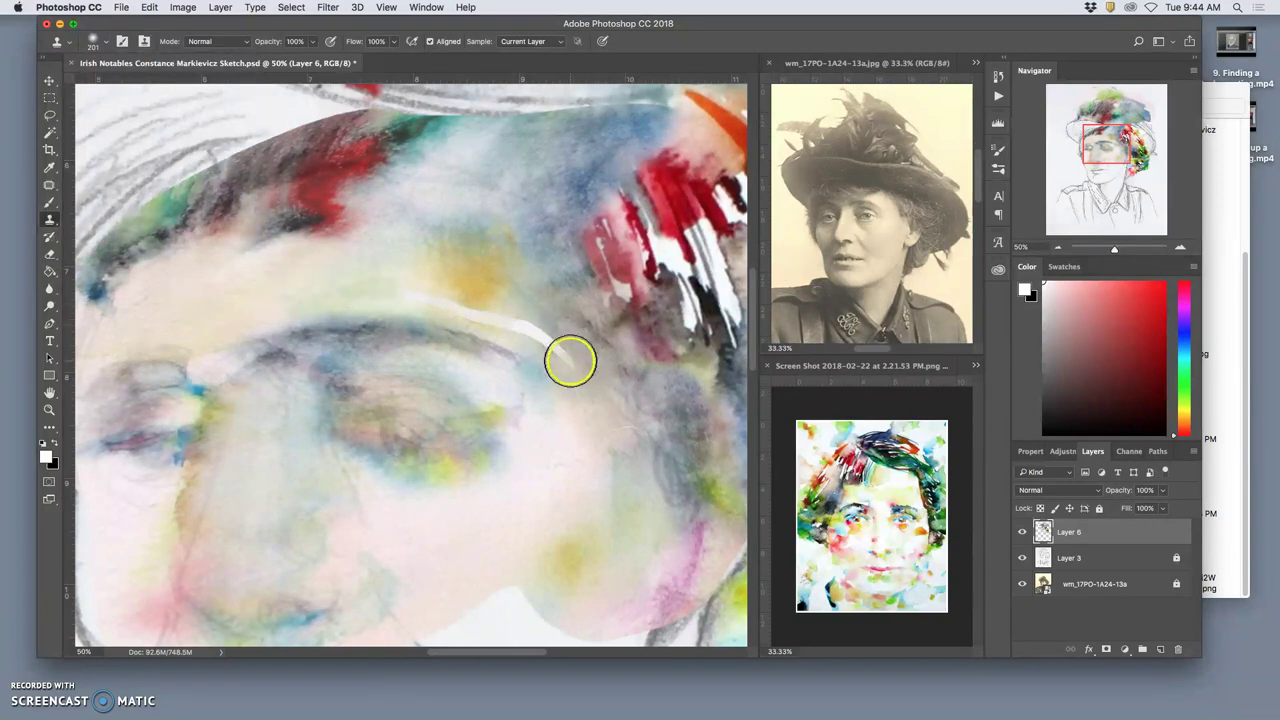
pyautogui.moveTo(580, 365)
pyautogui.mouseDown()
pyautogui.moveTo(531, 337)
pyautogui.moveTo(550, 343)
pyautogui.mouseUp()
pyautogui.click(570, 412)
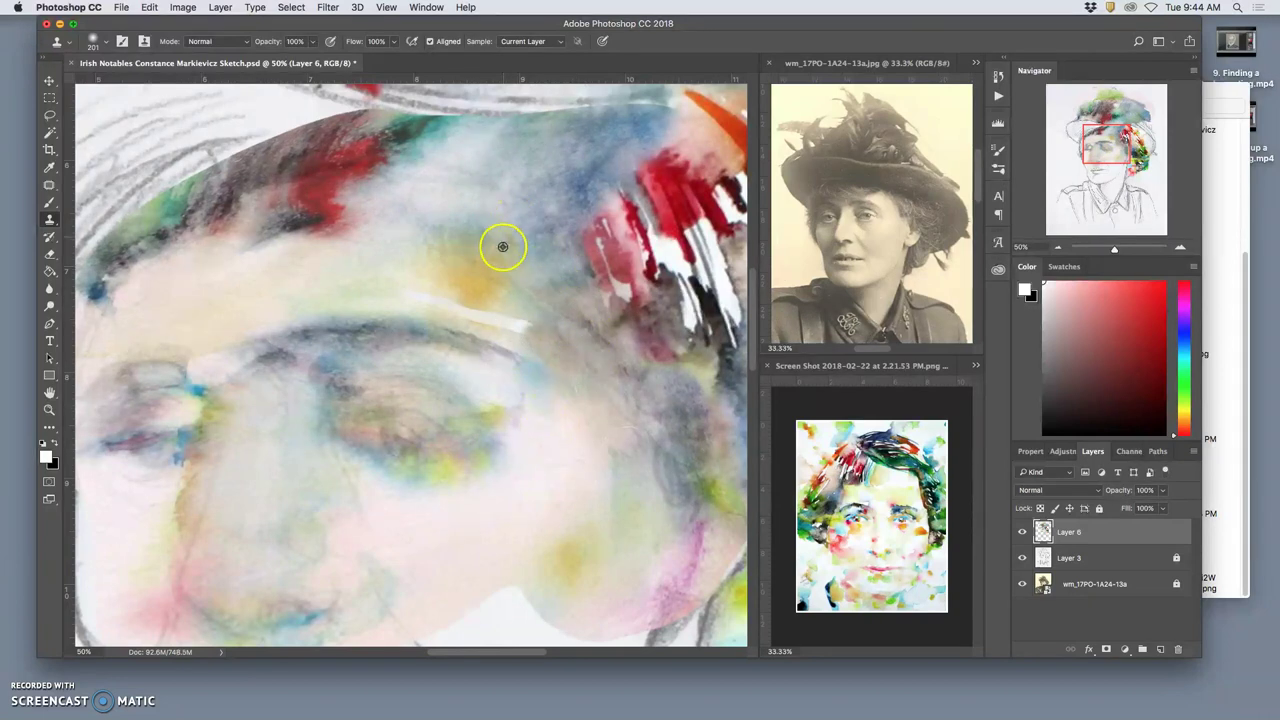
# Clone surrounding forehead paint over the rest of the white gap above the eyebrow, undoing misplaced strokes
pyautogui.moveTo(527, 326); pyautogui.dragTo(515, 322)
pyautogui.moveTo(357, 288)
pyautogui.mouseDown()
pyautogui.moveTo(447, 310)
pyautogui.moveTo(429, 299)
pyautogui.moveTo(461, 308)
pyautogui.moveTo(447, 299)
pyautogui.moveTo(480, 289)
pyautogui.moveTo(478, 321)
pyautogui.moveTo(482, 305)
pyautogui.moveTo(504, 329)
pyautogui.moveTo(543, 285)
pyautogui.moveTo(515, 316)
pyautogui.moveTo(549, 304)
pyautogui.moveTo(402, 284)
pyautogui.moveTo(534, 329)
pyautogui.moveTo(531, 315)
pyautogui.moveTo(637, 485)
pyautogui.moveTo(623, 438)
pyautogui.moveTo(512, 328)
pyautogui.mouseUp()
pyautogui.keyDown('alt'); pyautogui.click(543, 285); pyautogui.keyUp('alt')
pyautogui.press('super+z')
pyautogui.keyDown('alt'); pyautogui.click(410, 289); pyautogui.keyUp('alt')
pyautogui.press('super+z')
pyautogui.click(637, 485)
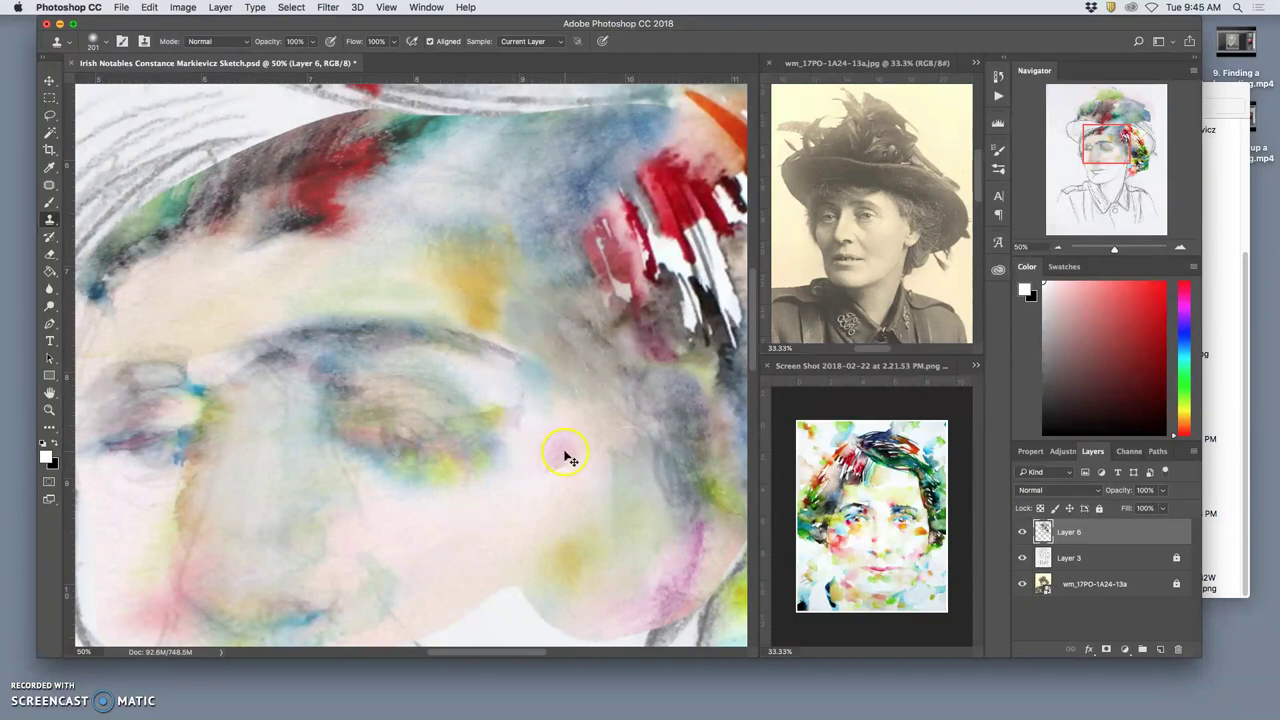
# Clone soft cheek paint onto the temple beside the outer corner of the eye to blend the cheek into the hair
pyautogui.press('super+minus')
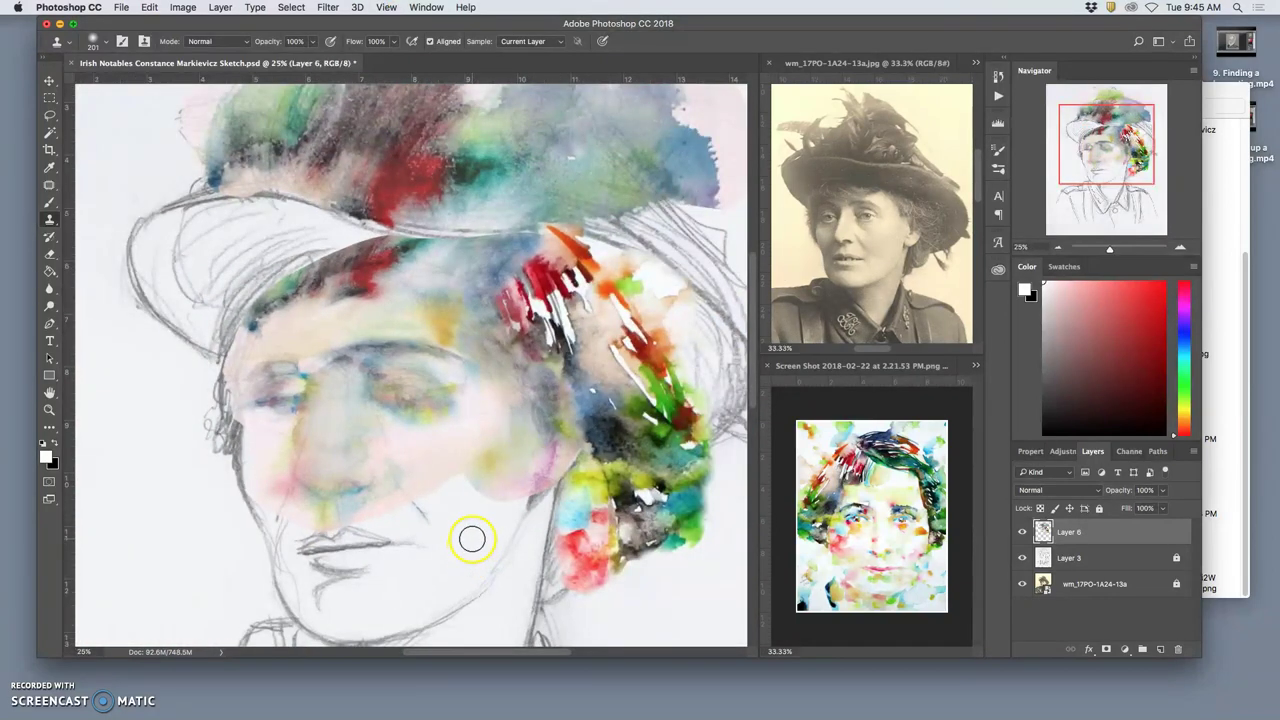
pyautogui.press('super+plus')
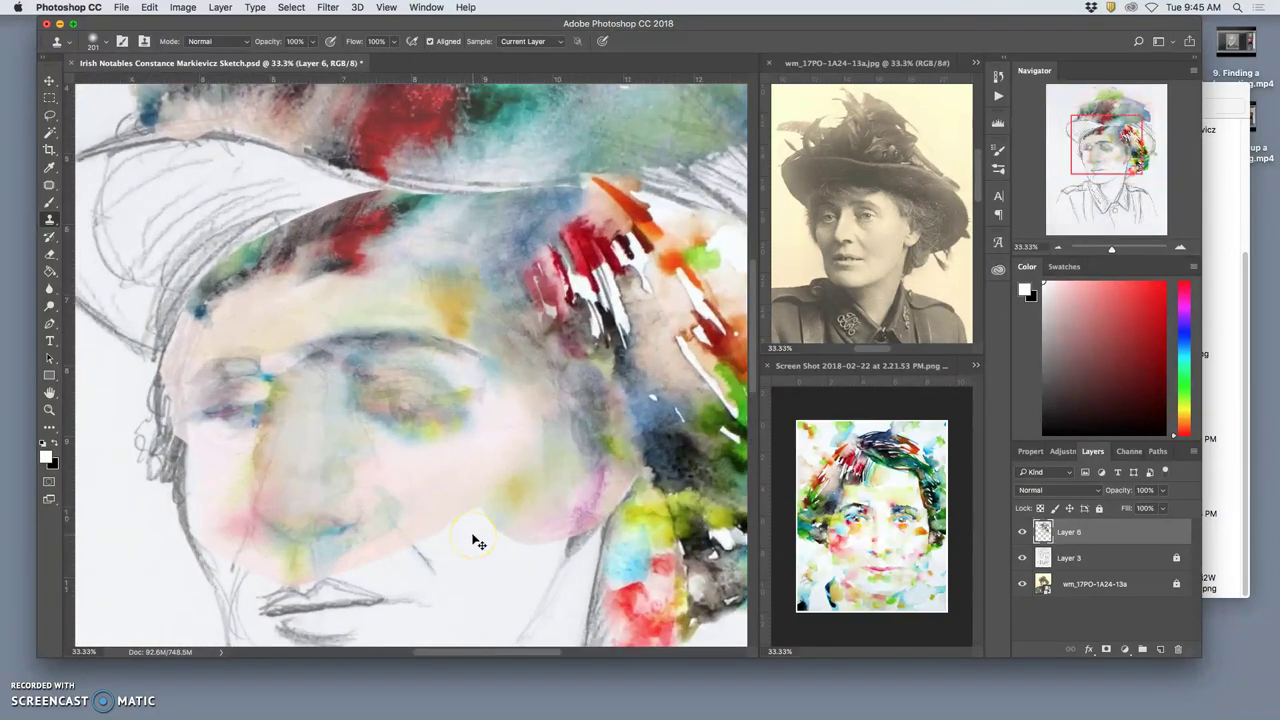
pyautogui.press('super+plus')
pyautogui.moveTo(446, 391); pyautogui.dragTo(216, 269)
pyautogui.moveTo(477, 341)
pyautogui.mouseDown()
pyautogui.moveTo(371, 331)
pyautogui.moveTo(337, 358)
pyautogui.mouseUp()
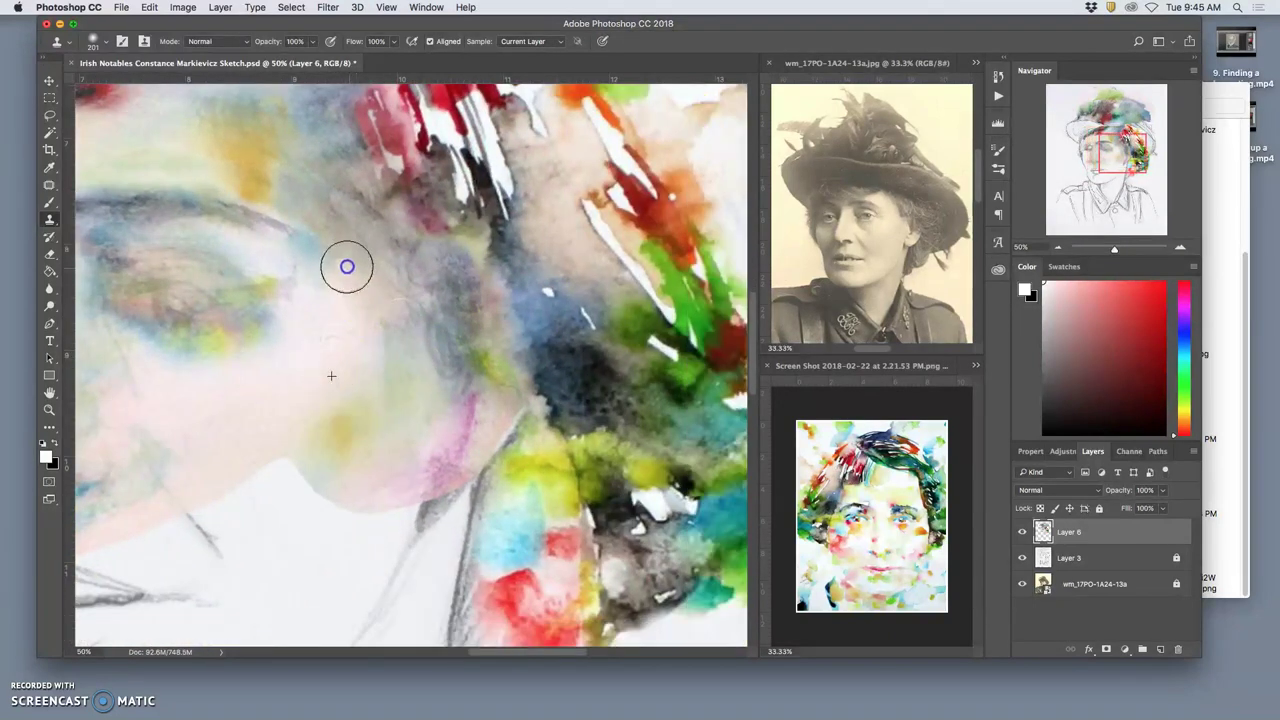
pyautogui.click(369, 333)
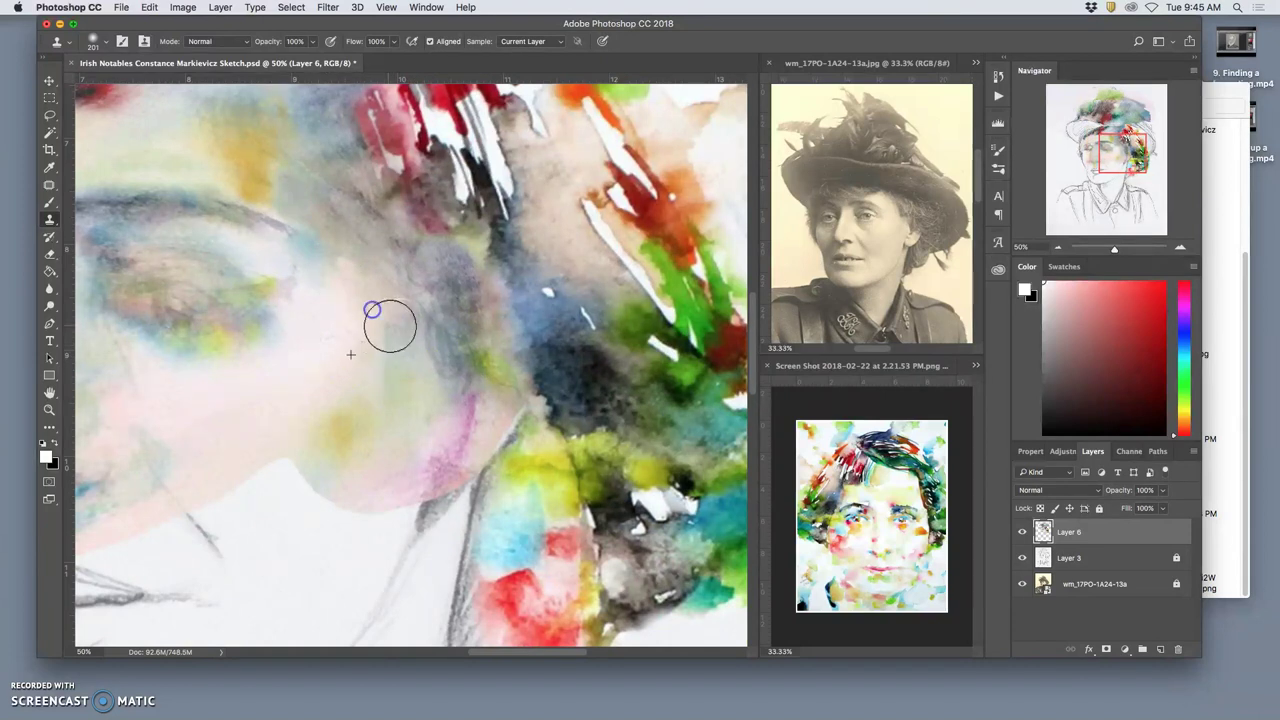
pyautogui.keyDown('alt'); pyautogui.click(383, 335); pyautogui.keyUp('alt')
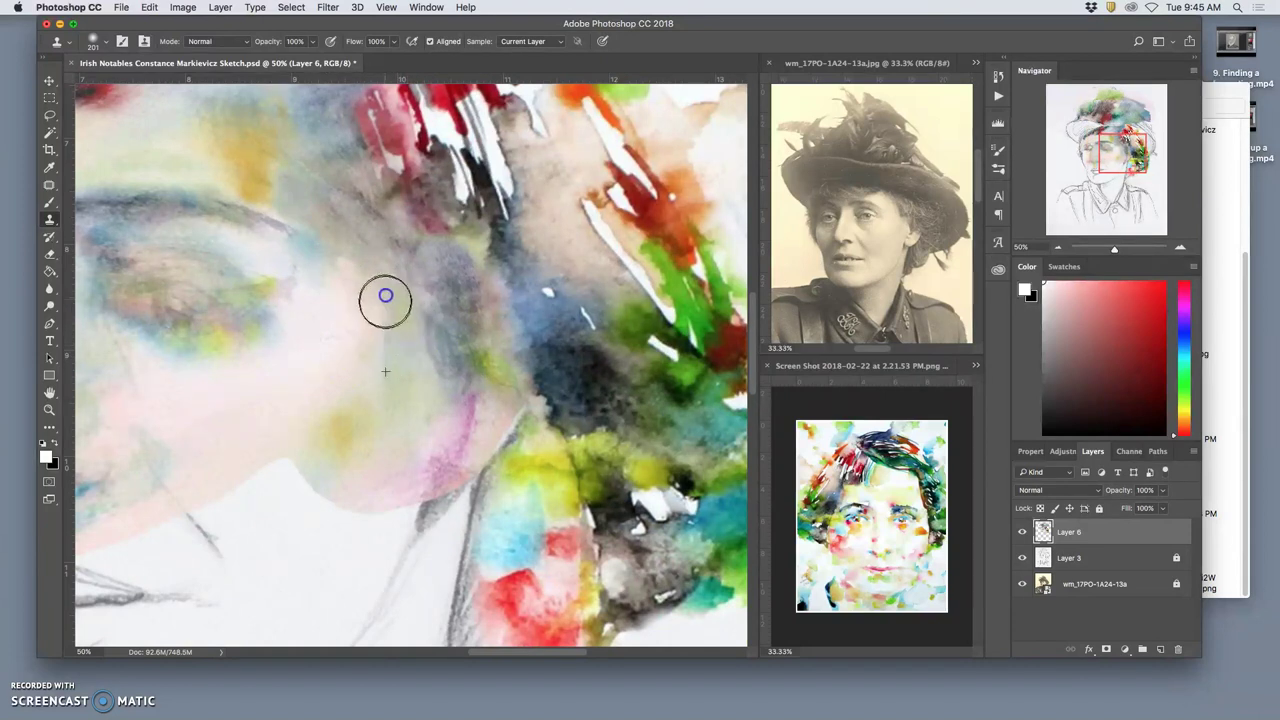
pyautogui.click(484, 432)
pyautogui.keyDown('alt'); pyautogui.click(382, 254); pyautogui.keyUp('alt')
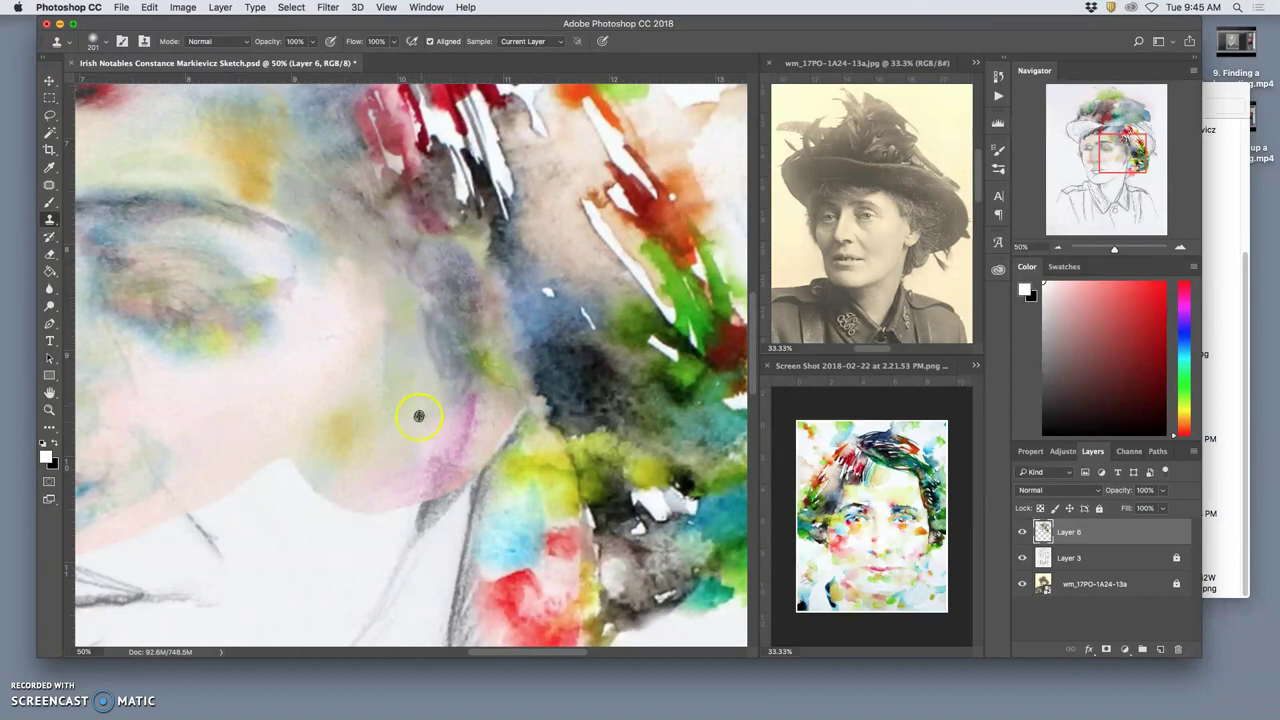
# Clone dark green and orange paint from the hair onto the ear area and its lower edge
pyautogui.moveTo(501, 436)
pyautogui.mouseDown()
pyautogui.moveTo(525, 387)
pyautogui.moveTo(560, 373)
pyautogui.moveTo(532, 474)
pyautogui.moveTo(584, 412)
pyautogui.moveTo(606, 407)
pyautogui.moveTo(551, 427)
pyautogui.moveTo(512, 470)
pyautogui.moveTo(523, 400)
pyautogui.moveTo(460, 477)
pyautogui.moveTo(577, 443)
pyautogui.moveTo(599, 458)
pyautogui.moveTo(580, 408)
pyautogui.moveTo(469, 493)
pyautogui.moveTo(540, 392)
pyautogui.moveTo(590, 517)
pyautogui.mouseUp()
pyautogui.moveTo(612, 470)
pyautogui.mouseDown()
pyautogui.moveTo(431, 514)
pyautogui.moveTo(457, 506)
pyautogui.moveTo(430, 503)
pyautogui.moveTo(443, 491)
pyautogui.moveTo(500, 478)
pyautogui.moveTo(586, 429)
pyautogui.moveTo(457, 520)
pyautogui.moveTo(520, 417)
pyautogui.moveTo(577, 458)
pyautogui.mouseUp()
pyautogui.moveTo(560, 616)
pyautogui.mouseDown()
pyautogui.moveTo(630, 196)
pyautogui.moveTo(590, 180)
pyautogui.mouseUp()
pyautogui.keyDown('alt'); pyautogui.click(684, 154); pyautogui.keyUp('alt')
pyautogui.moveTo(440, 418)
pyautogui.mouseDown()
pyautogui.moveTo(430, 455)
pyautogui.moveTo(419, 401)
pyautogui.mouseUp()
pyautogui.keyDown('alt'); pyautogui.click(423, 422); pyautogui.keyUp('alt')
pyautogui.moveTo(429, 451); pyautogui.dragTo(433, 400)
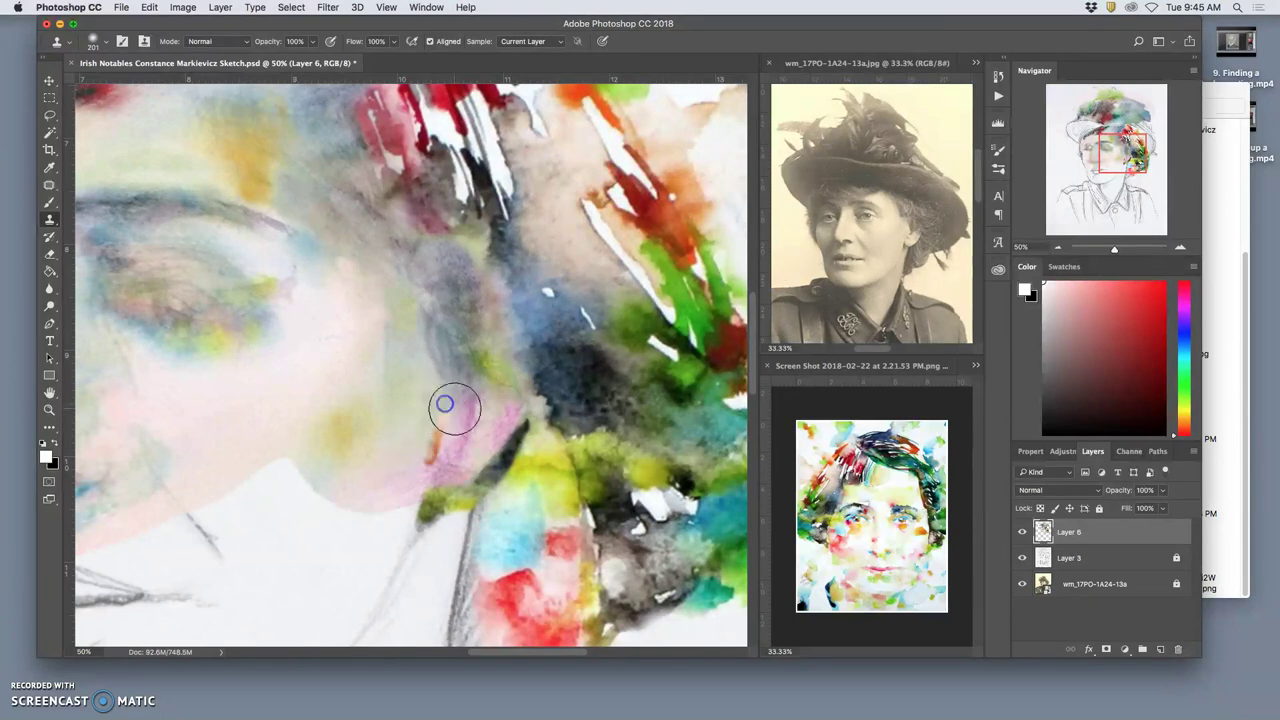
pyautogui.moveTo(435, 495)
pyautogui.mouseDown()
pyautogui.moveTo(430, 542)
pyautogui.moveTo(431, 526)
pyautogui.moveTo(472, 495)
pyautogui.mouseUp()
# Sample the reddish-orange strands of the hair and clone more paint around the earlobe and adjoining jaw edge
pyautogui.keyDown('alt'); pyautogui.click(636, 180); pyautogui.keyUp('alt')
pyautogui.keyDown('alt'); pyautogui.click(682, 168); pyautogui.keyUp('alt')
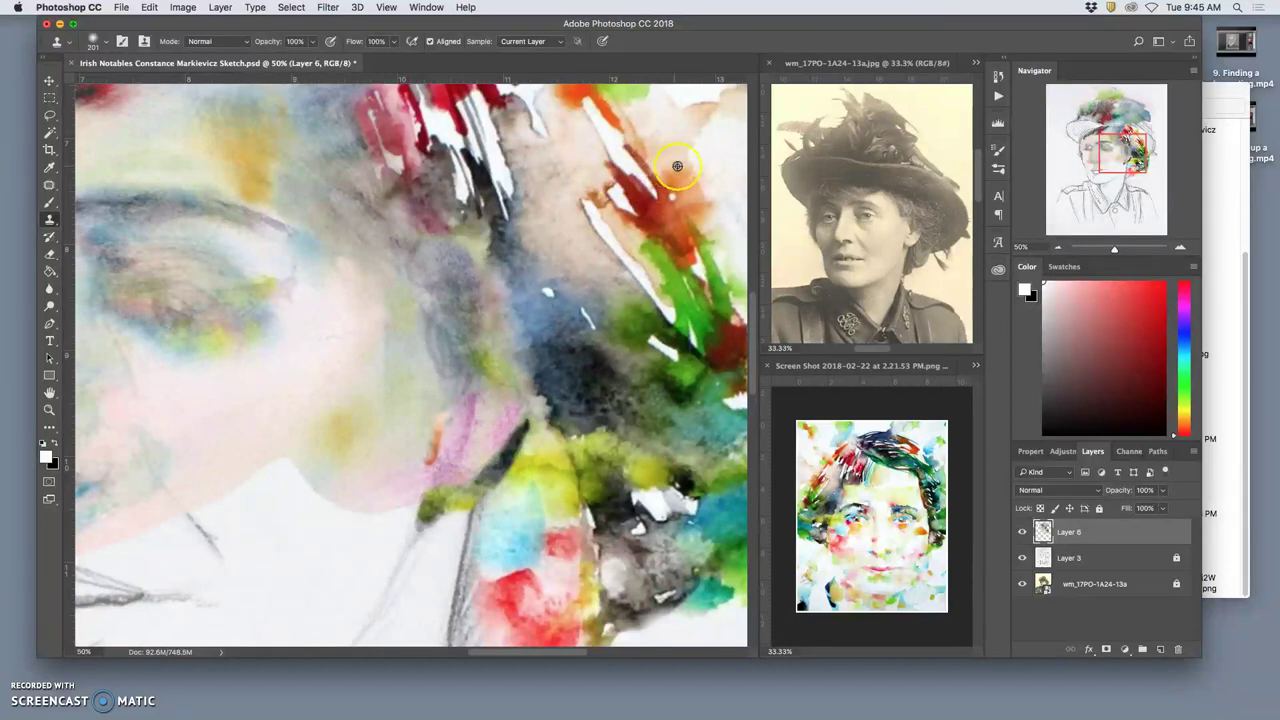
pyautogui.moveTo(421, 439); pyautogui.dragTo(434, 452)
pyautogui.click(433, 429)
pyautogui.moveTo(370, 486); pyautogui.dragTo(384, 472)
pyautogui.click(491, 337)
# Check the whole portrait and undo the last clone stroke
pyautogui.press('super+minus')
pyautogui.press('super+minus')
pyautogui.press('super+minus')
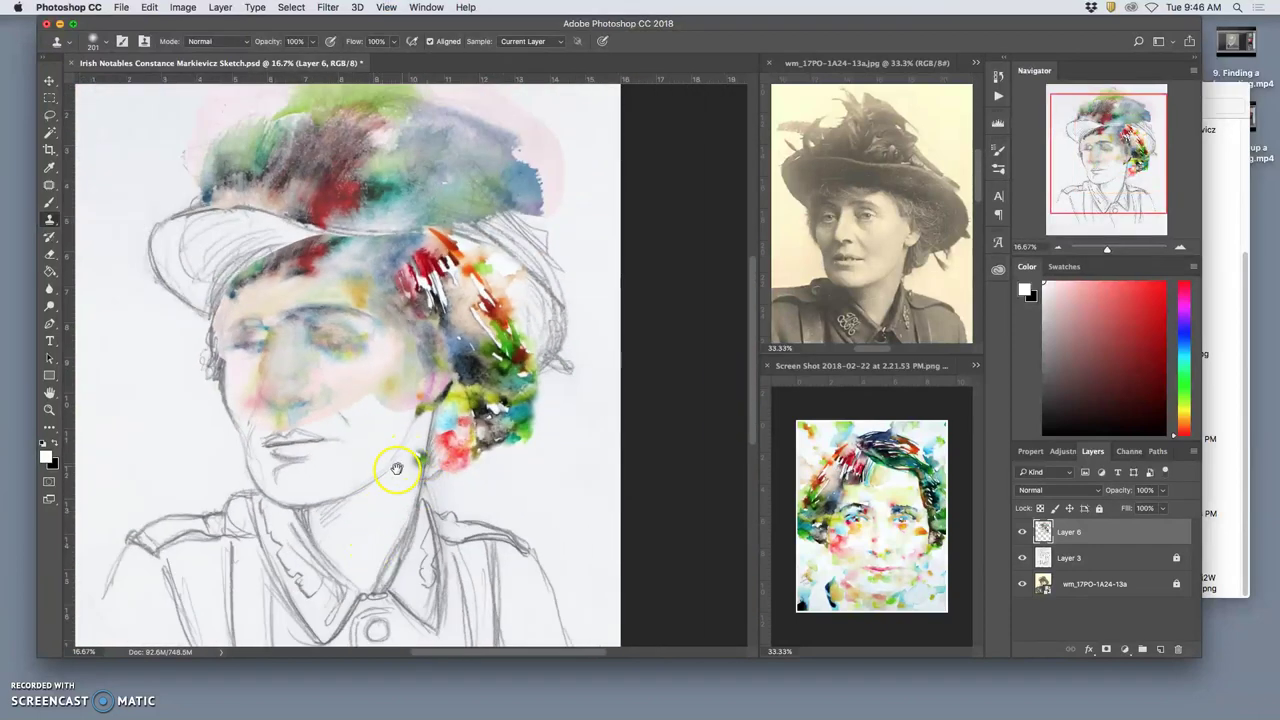
pyautogui.moveTo(400, 463); pyautogui.dragTo(478, 478)
pyautogui.press('super+z')
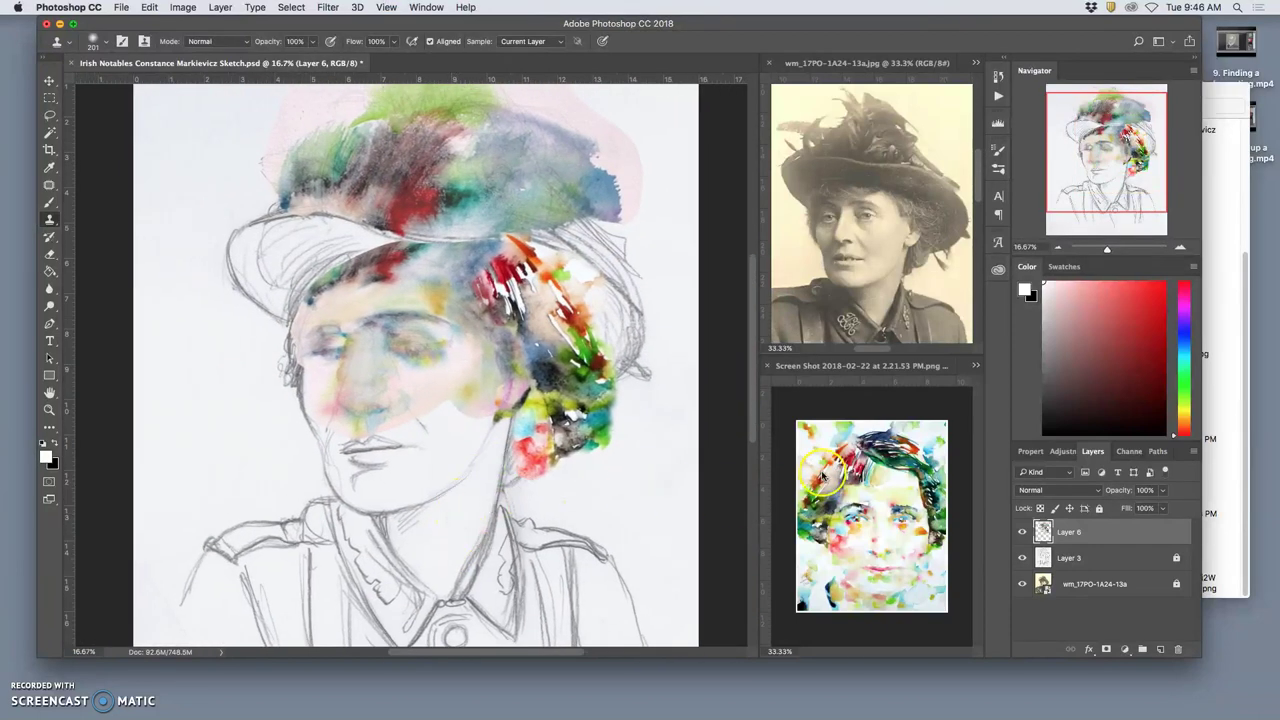
# Bring the reference image Screen Shot 2018-02-22 at 2.18.00 PM.png into view
pyautogui.click(973, 364)
pyautogui.click(996, 379)
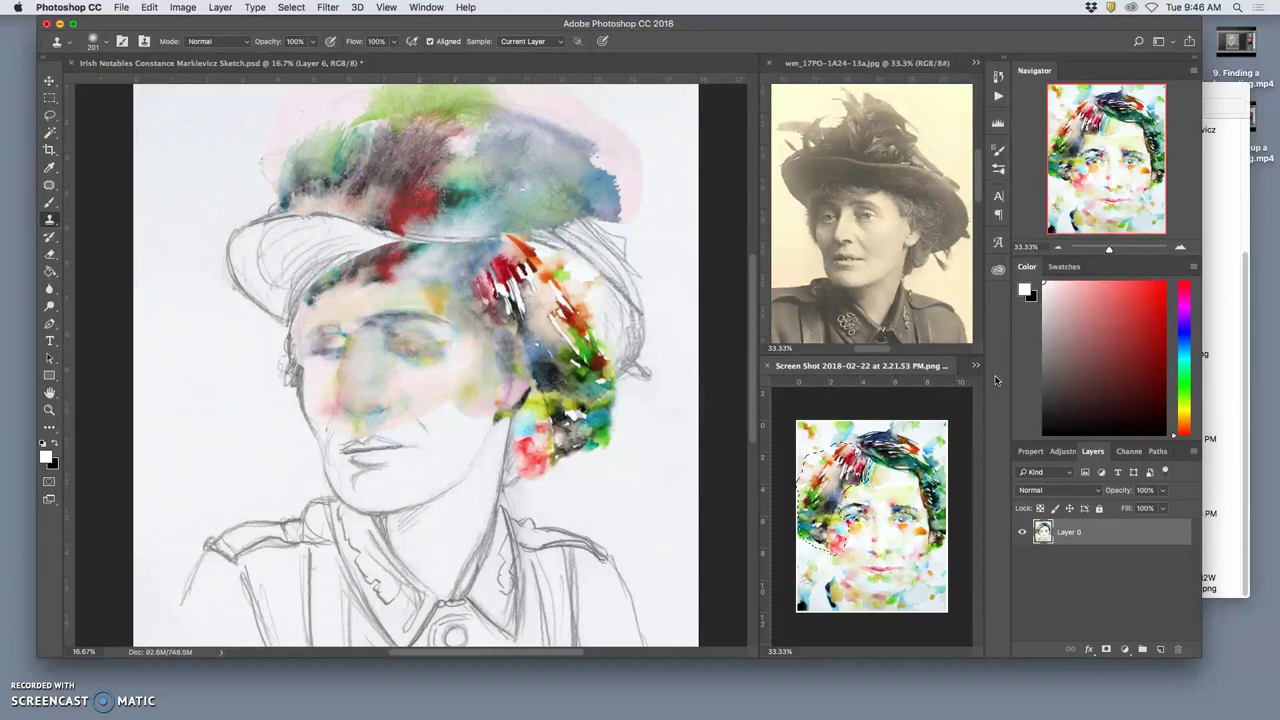
pyautogui.click(975, 366)
pyautogui.click(1000, 366)
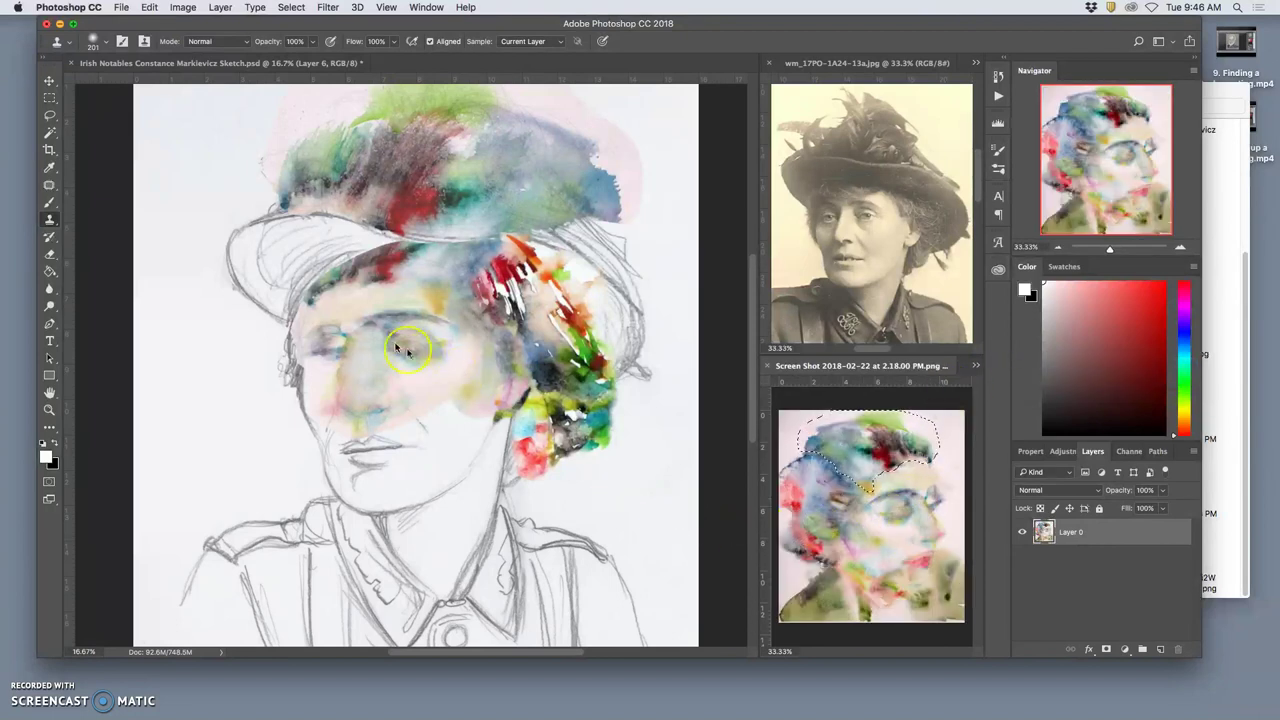
# Lasso the lower face, neck and jacket in the watercolor reference and paste a copy into the sketch document
pyautogui.click(49, 115)
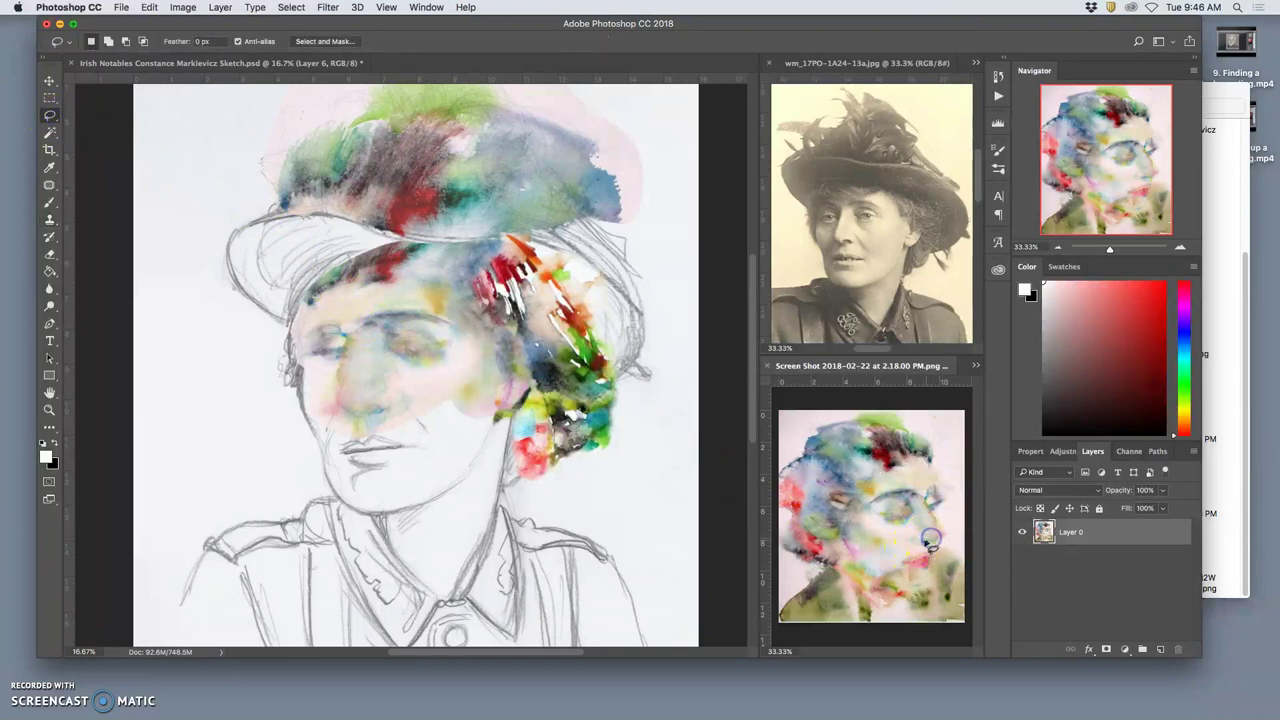
pyautogui.moveTo(937, 542); pyautogui.dragTo(937, 552)
pyautogui.moveTo(948, 630); pyautogui.dragTo(772, 638)
pyautogui.moveTo(818, 566); pyautogui.dragTo(831, 566)
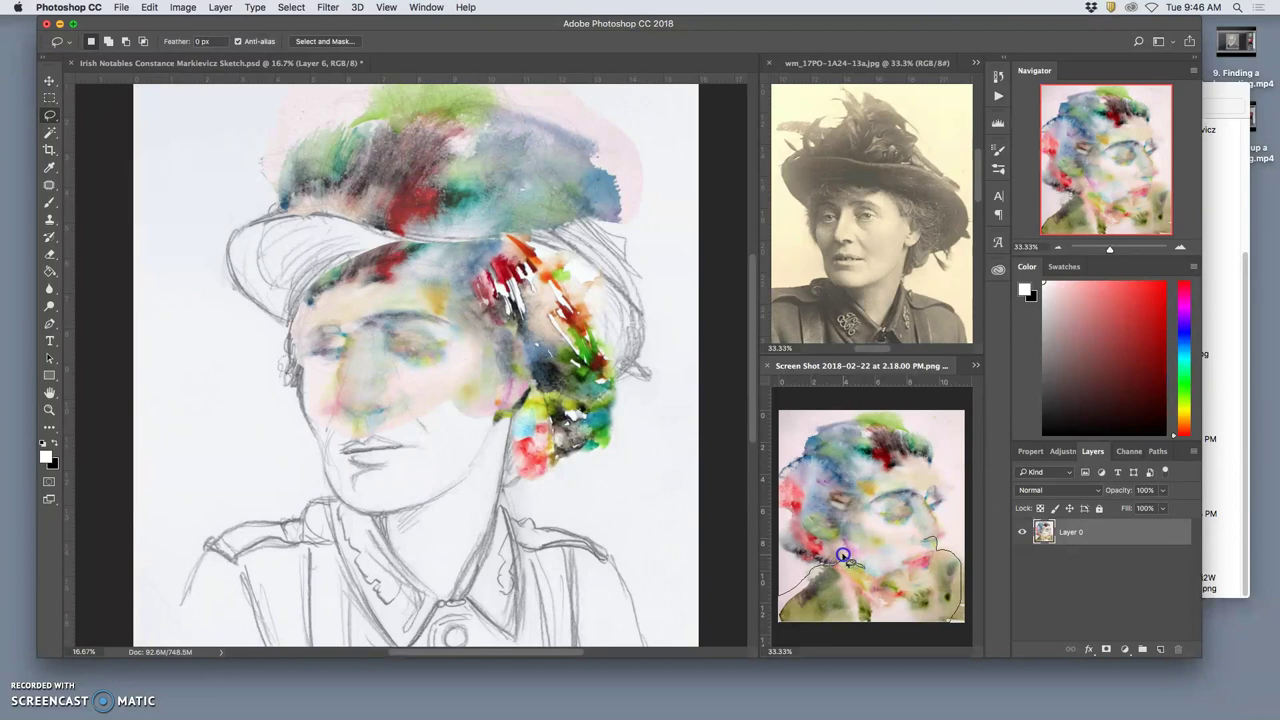
pyautogui.moveTo(840, 545)
pyautogui.mouseDown()
pyautogui.moveTo(852, 530)
pyautogui.moveTo(930, 543)
pyautogui.mouseUp()
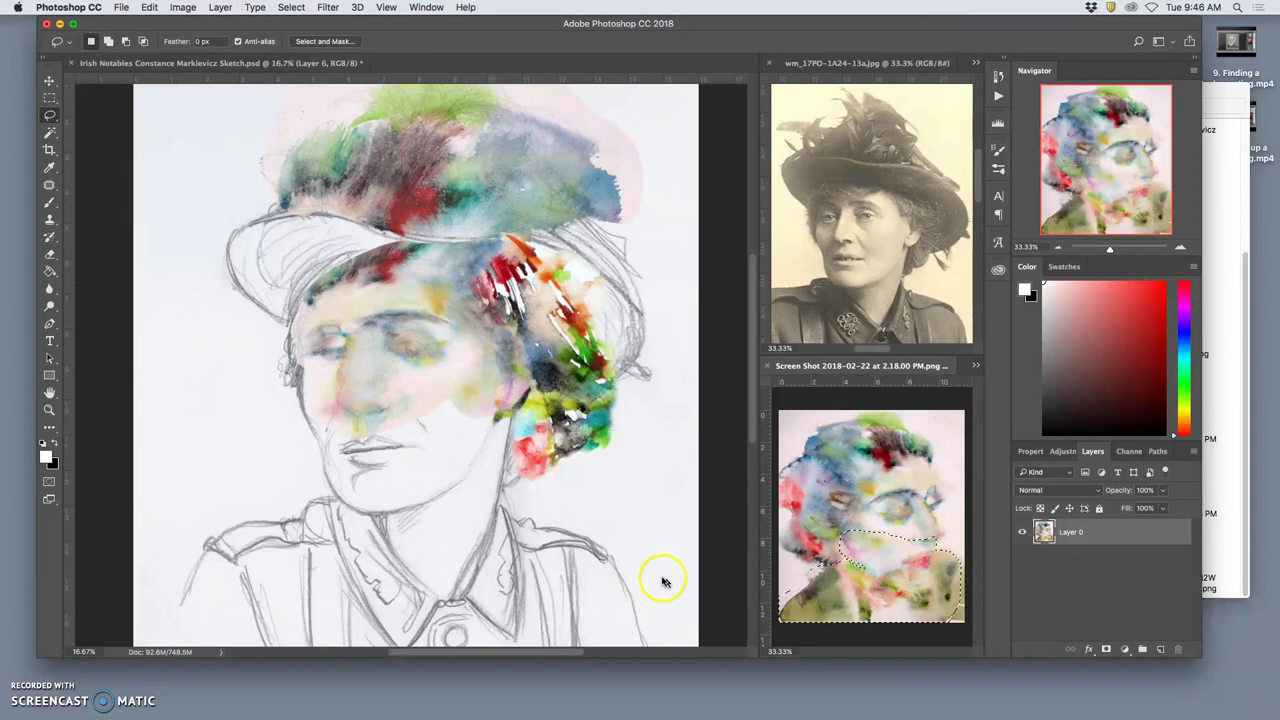
pyautogui.click(522, 488)
pyautogui.press('super+v')
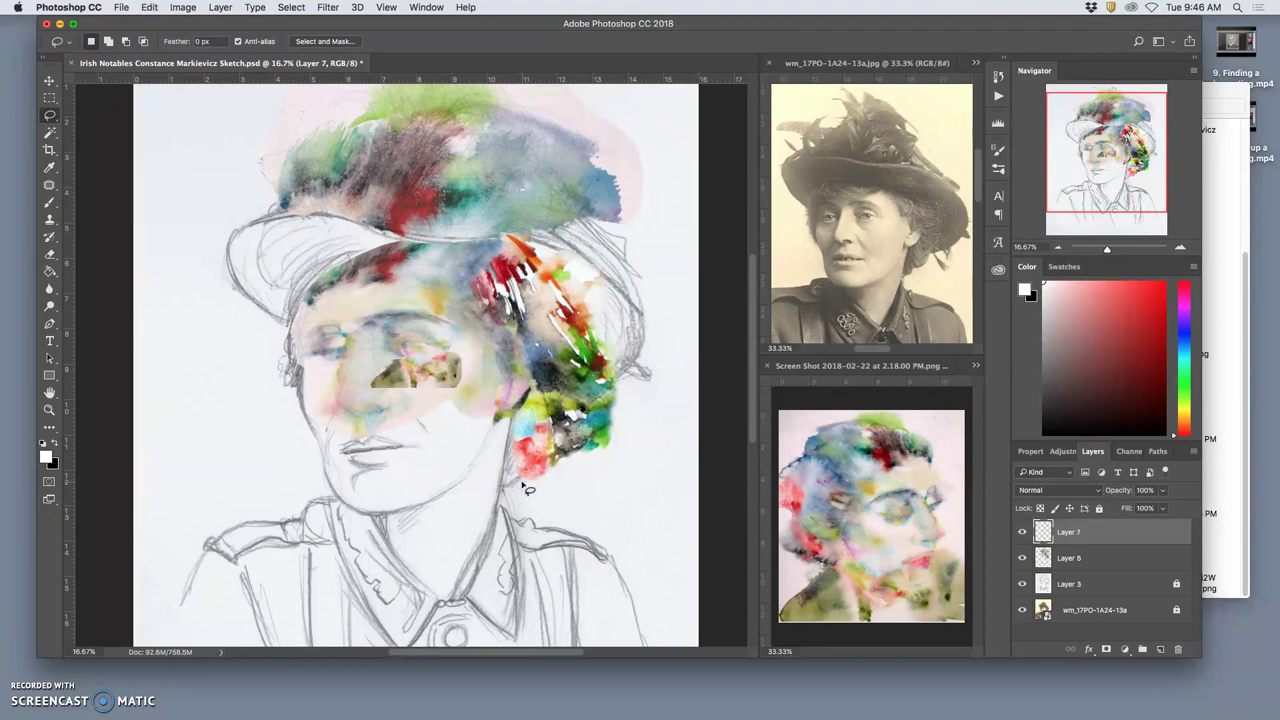
# Flip the pasted jacket piece horizontally, then enlarge and position it over the sketched lower face and shoulders
pyautogui.press('super+t')
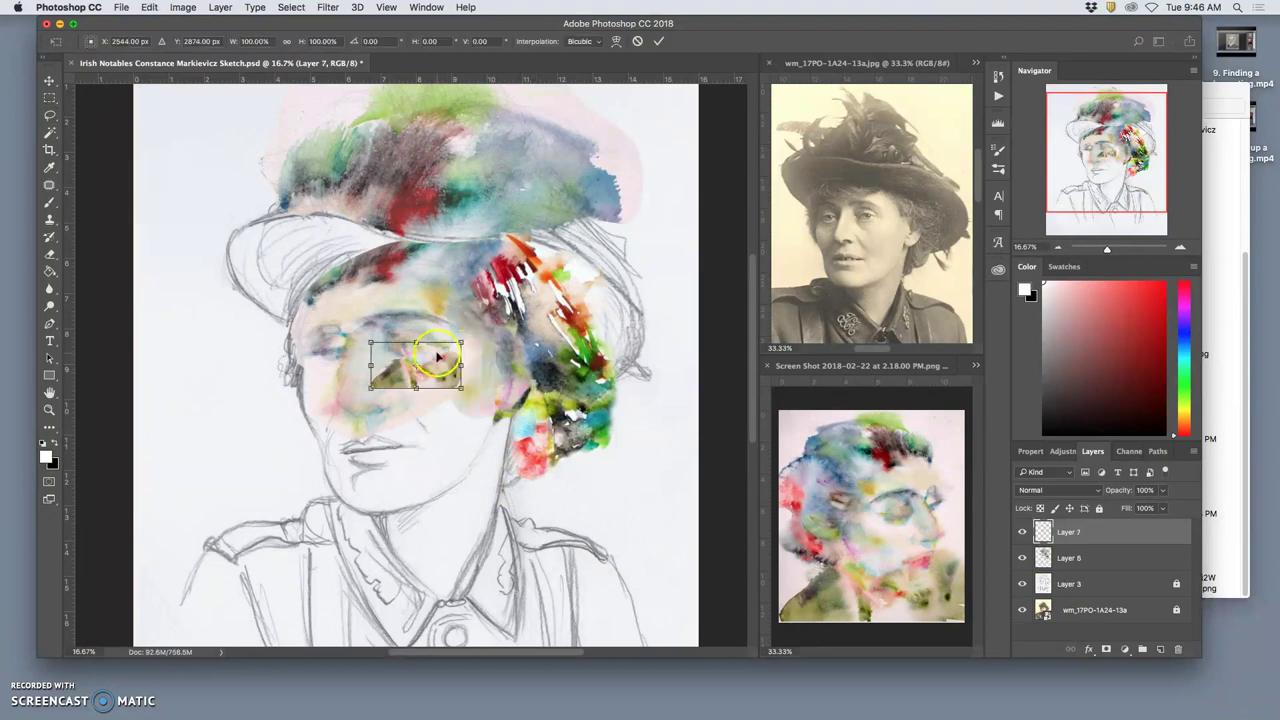
pyautogui.rightClick(440, 357)
pyautogui.click(466, 522)
pyautogui.moveTo(460, 388); pyautogui.dragTo(688, 603)
pyautogui.moveTo(370, 421); pyautogui.dragTo(166, 456)
pyautogui.moveTo(277, 251); pyautogui.dragTo(357, 320)
# Warp the jacket piece around the lips, collar and the shoulder on the chin side to fit the portrait
pyautogui.rightClick(360, 297)
pyautogui.click(390, 381)
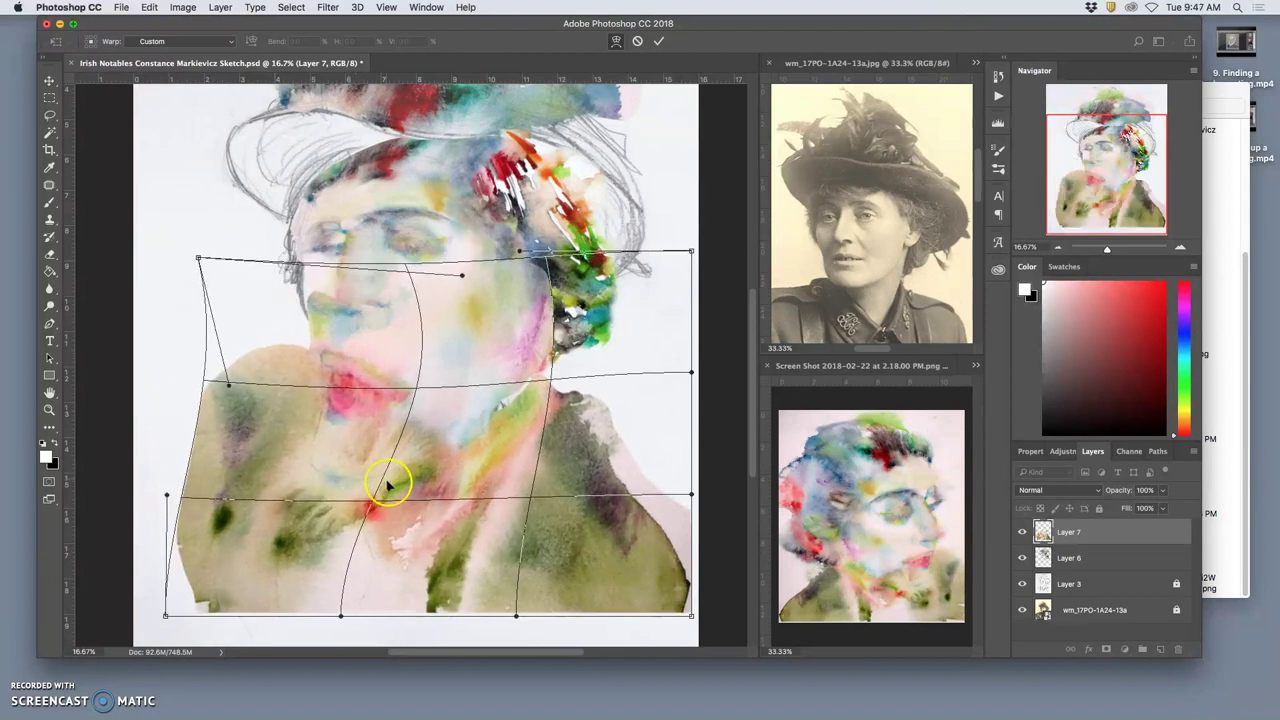
pyautogui.moveTo(391, 491); pyautogui.dragTo(443, 443)
pyautogui.moveTo(320, 374); pyautogui.dragTo(291, 451)
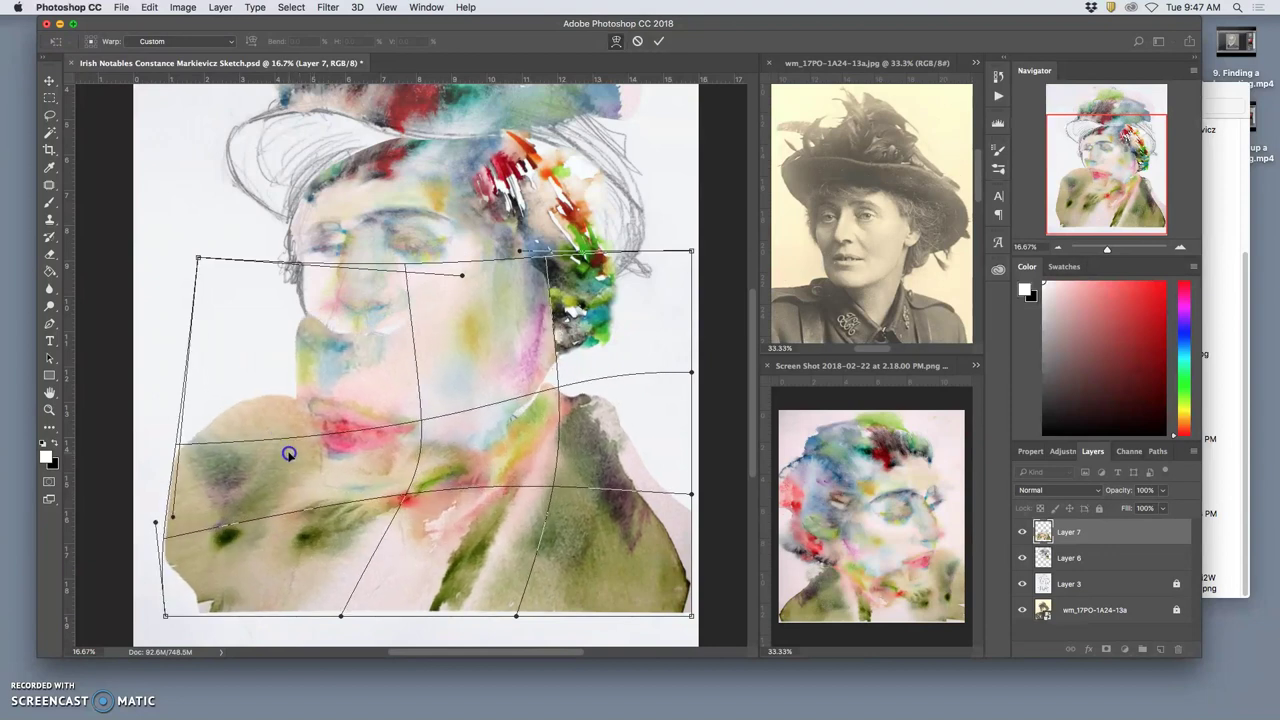
pyautogui.moveTo(366, 405)
pyautogui.mouseDown()
pyautogui.moveTo(389, 429)
pyautogui.moveTo(376, 401)
pyautogui.mouseUp()
# Warp the shoulder below the hair outward and the jacket's lower edge downward, and apply the transformation
pyautogui.moveTo(654, 540); pyautogui.dragTo(696, 479)
pyautogui.moveTo(631, 520); pyautogui.dragTo(647, 504)
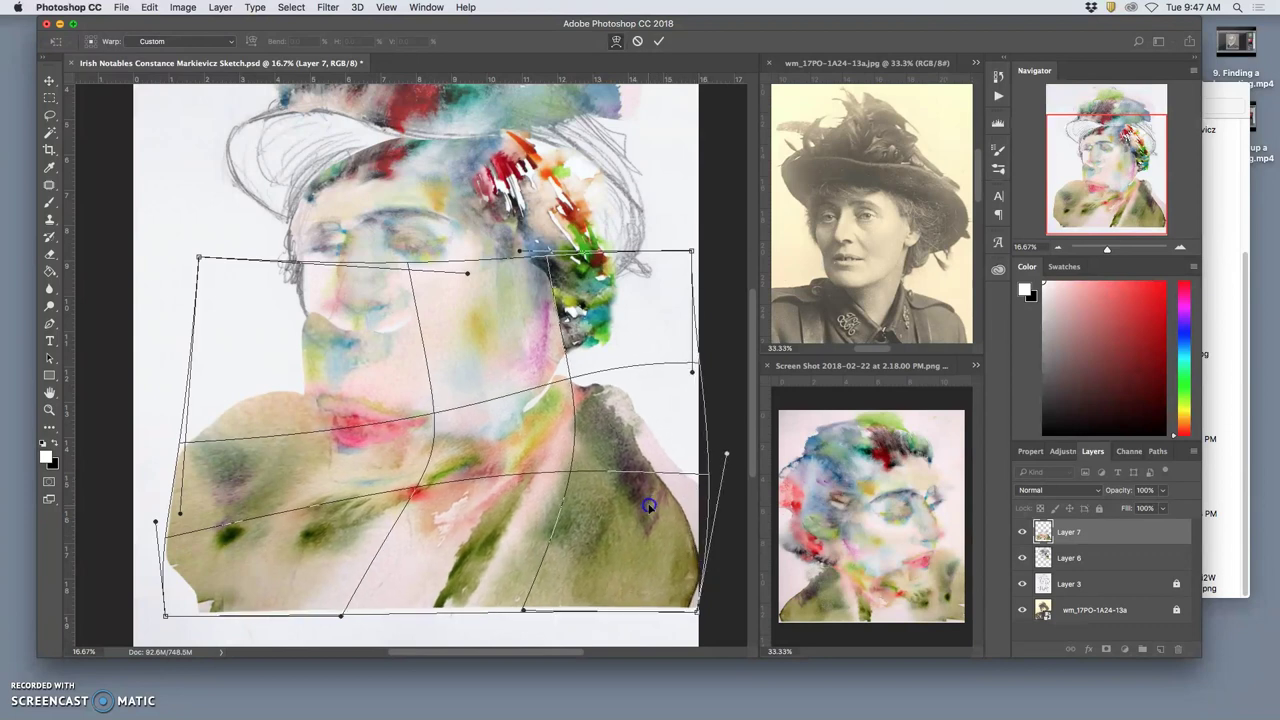
pyautogui.moveTo(460, 608); pyautogui.dragTo(450, 628)
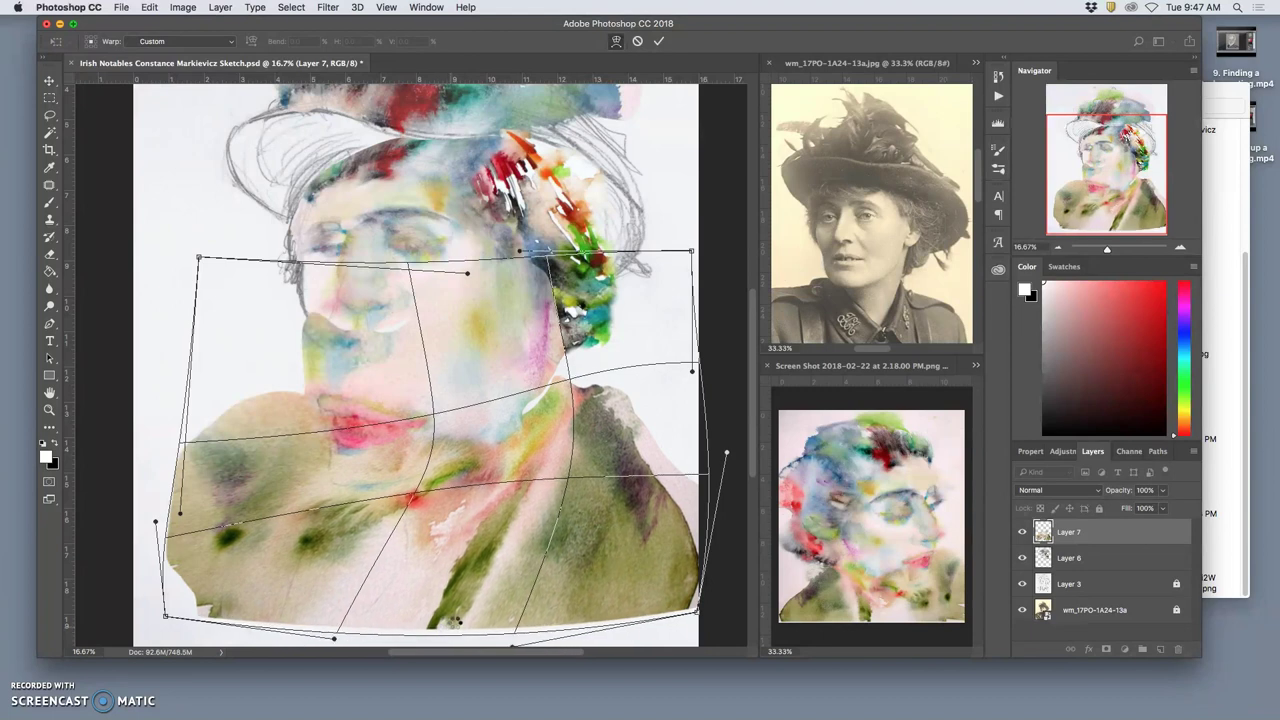
pyautogui.press('Return')
# Move the jacket layer beneath the face and hair layer and lower its opacity to 72%
pyautogui.press('l')
pyautogui.click(545, 578)
pyautogui.moveTo(1080, 548); pyautogui.dragTo(1080, 565)
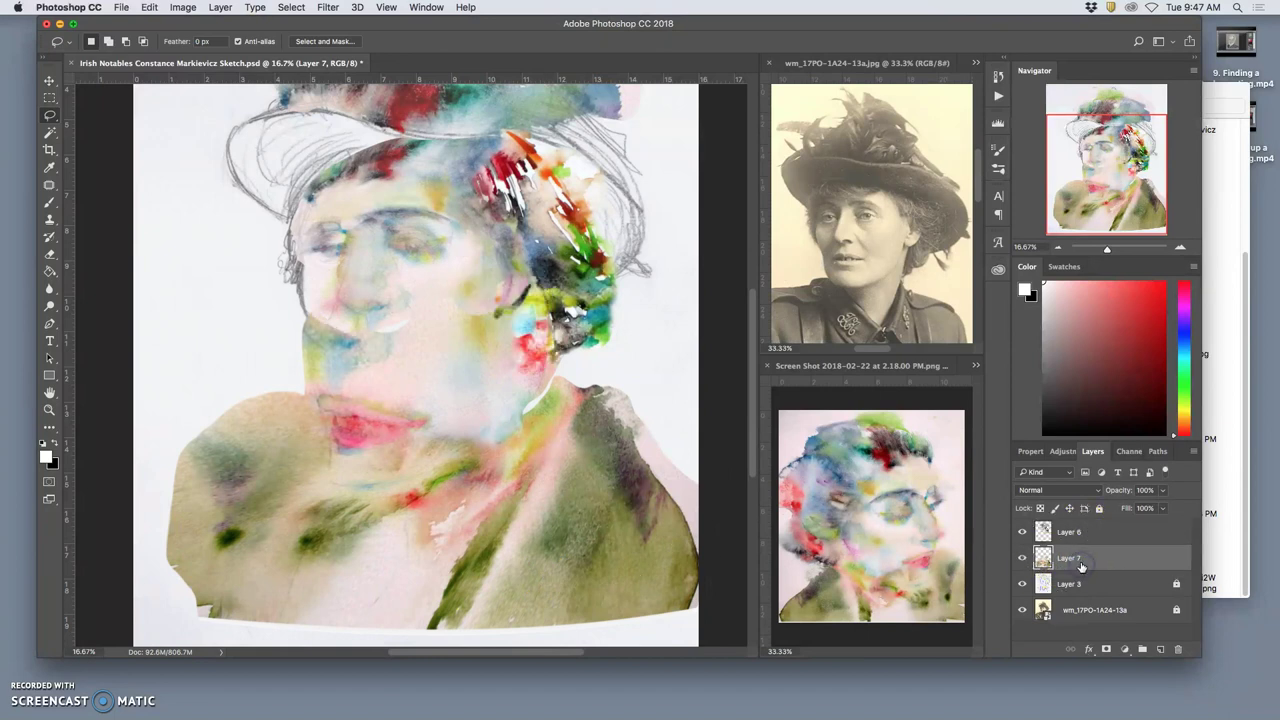
pyautogui.click(1022, 558)
pyautogui.click(1023, 558)
pyautogui.click(1162, 490)
pyautogui.moveTo(1160, 507)
pyautogui.mouseDown()
pyautogui.moveTo(1134, 508)
pyautogui.moveTo(1146, 508)
pyautogui.mouseUp()
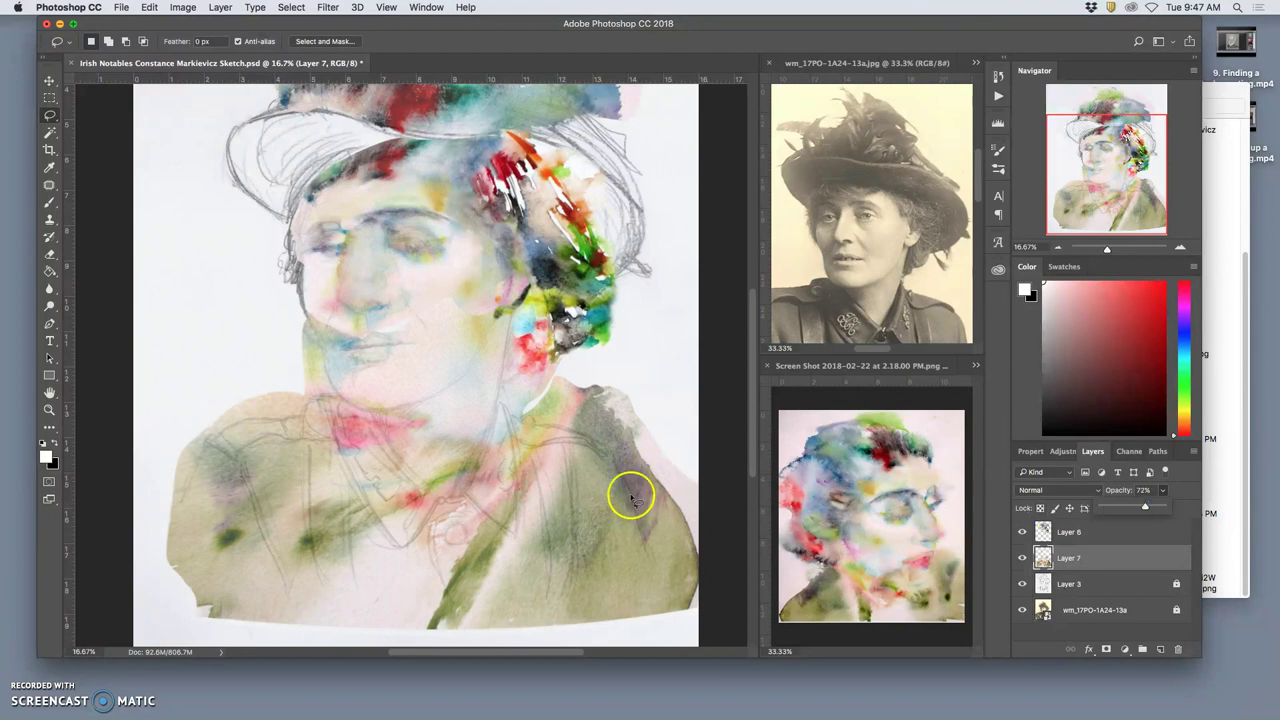
# Warp the jacket layer so the collar and the shoulder below the hair pull inward to the sketch, and apply the transformation
pyautogui.press('super+t')
pyautogui.rightClick(585, 440)
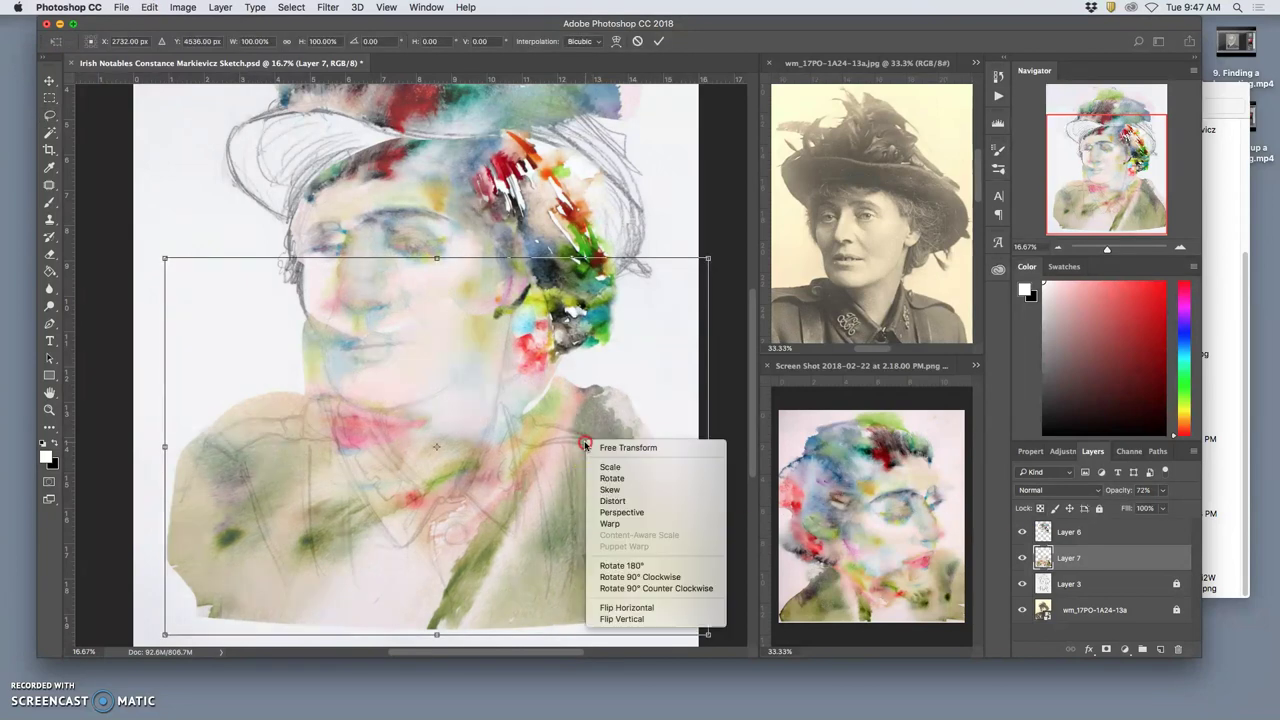
pyautogui.click(610, 523)
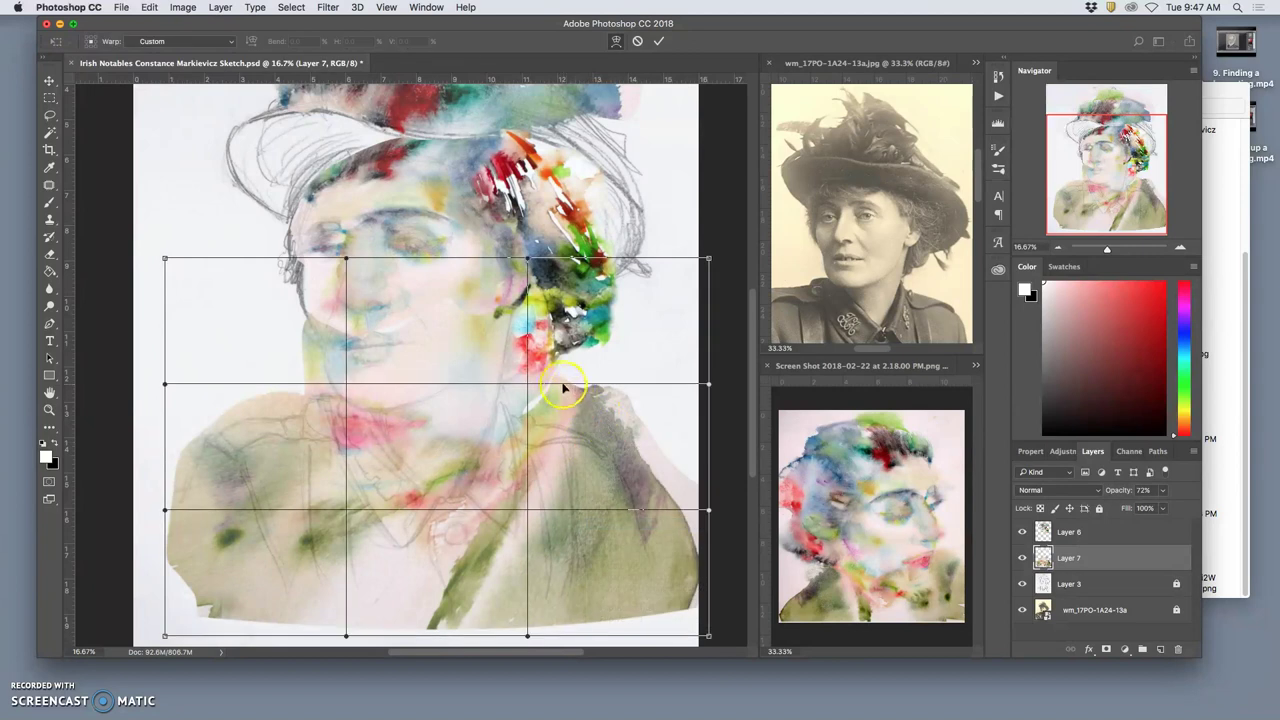
pyautogui.moveTo(541, 402)
pyautogui.mouseDown()
pyautogui.moveTo(554, 404)
pyautogui.moveTo(535, 382)
pyautogui.mouseUp()
pyautogui.moveTo(678, 545); pyautogui.dragTo(617, 453)
pyautogui.moveTo(690, 585)
pyautogui.mouseDown()
pyautogui.moveTo(674, 579)
pyautogui.moveTo(686, 582)
pyautogui.mouseUp()
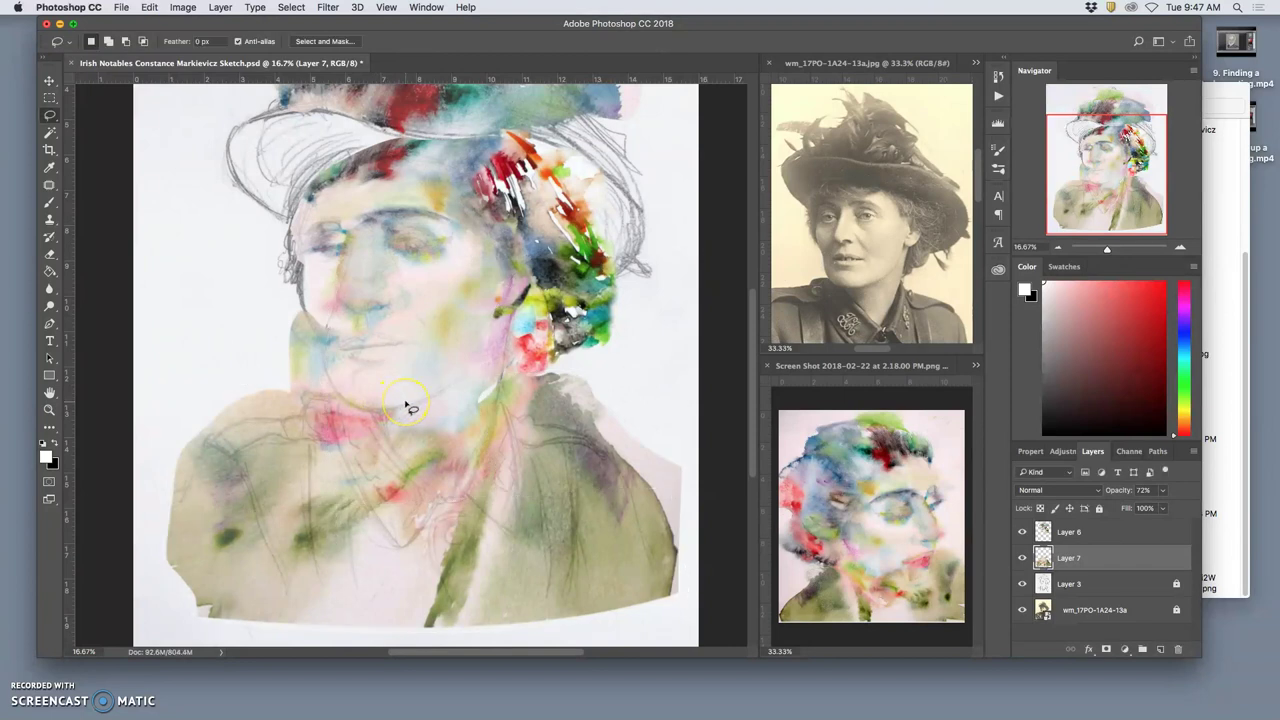
pyautogui.click(611, 350)
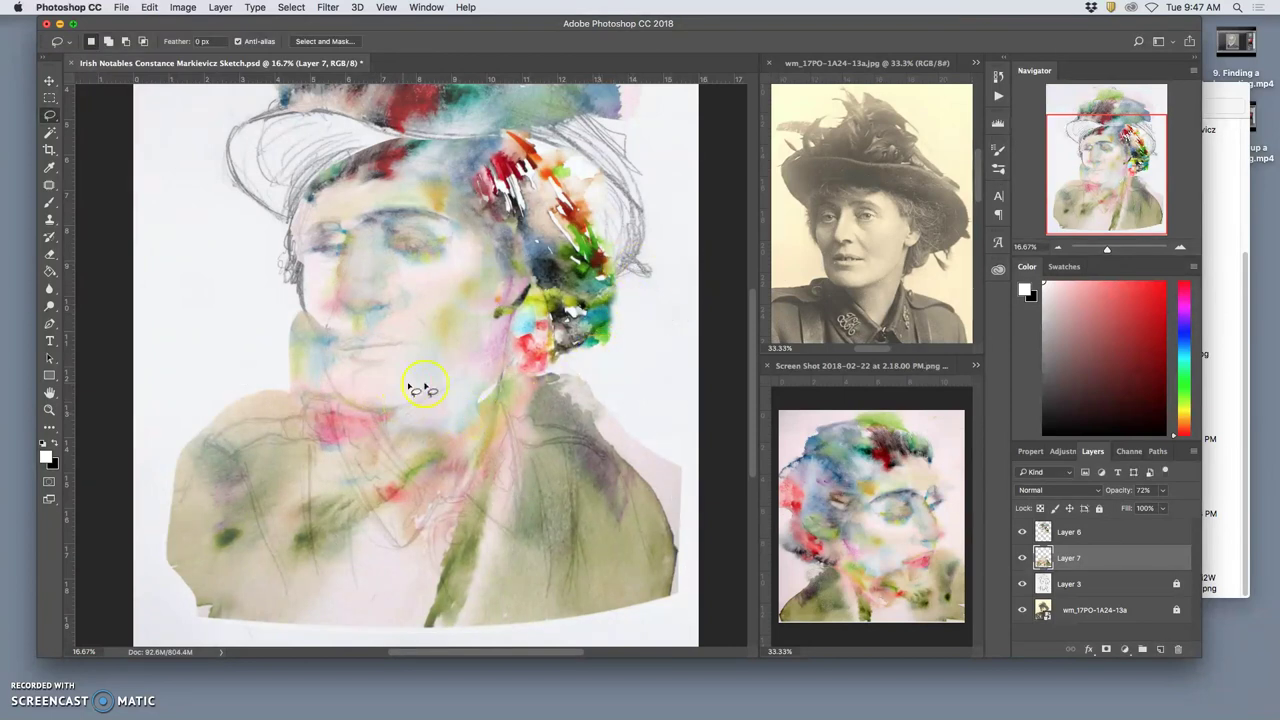
# Set the Eraser opacity to 100% and erase the jacket layer's excess paint beside the chin and outside the shoulder on that side
pyautogui.click(49, 254)
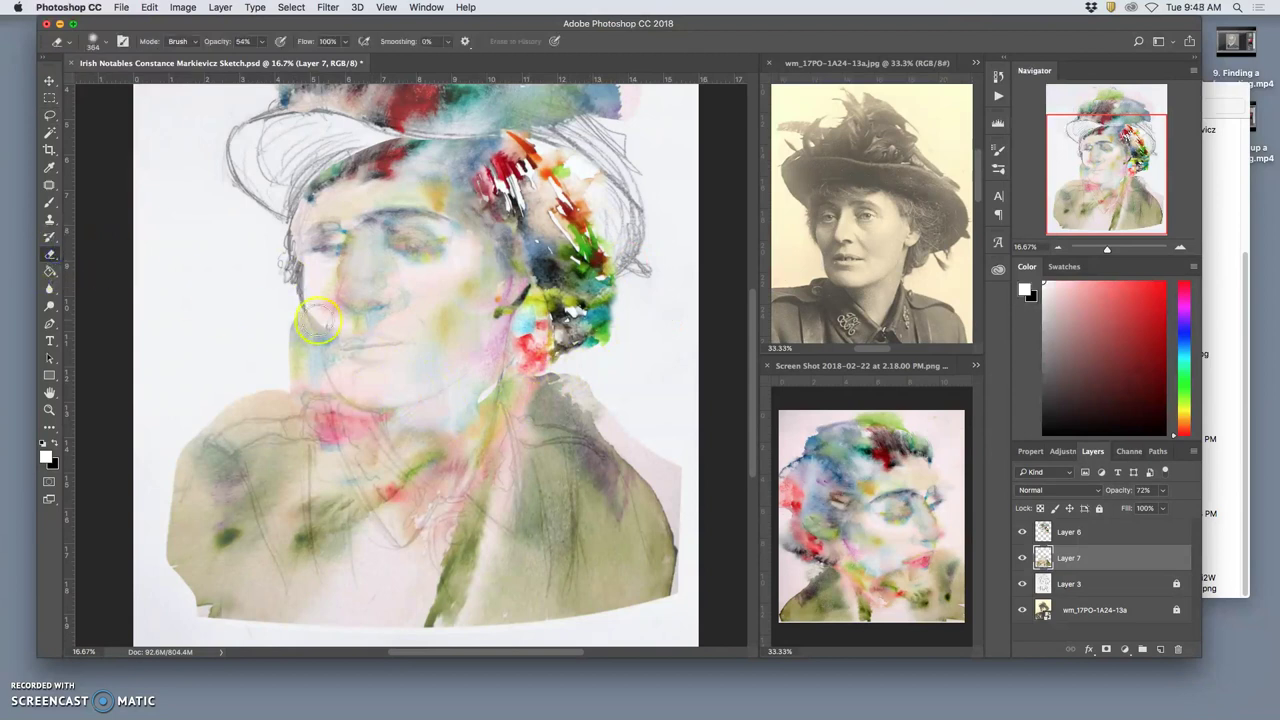
pyautogui.click(261, 42)
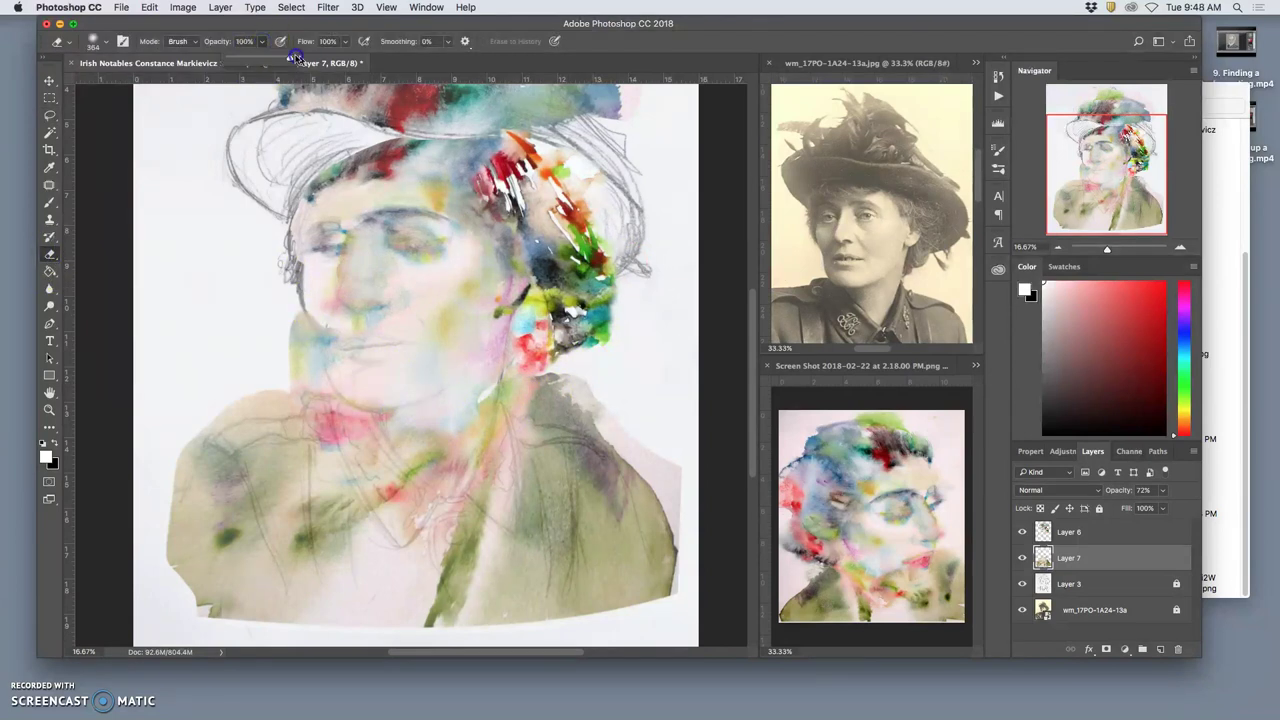
pyautogui.moveTo(355, 341)
pyautogui.mouseDown()
pyautogui.moveTo(311, 305)
pyautogui.moveTo(322, 325)
pyautogui.moveTo(336, 333)
pyautogui.moveTo(313, 301)
pyautogui.moveTo(304, 321)
pyautogui.moveTo(294, 307)
pyautogui.moveTo(298, 335)
pyautogui.moveTo(297, 304)
pyautogui.moveTo(320, 384)
pyautogui.moveTo(289, 333)
pyautogui.moveTo(292, 403)
pyautogui.moveTo(260, 392)
pyautogui.moveTo(283, 398)
pyautogui.moveTo(265, 406)
pyautogui.moveTo(293, 406)
pyautogui.moveTo(212, 420)
pyautogui.moveTo(290, 378)
pyautogui.mouseUp()
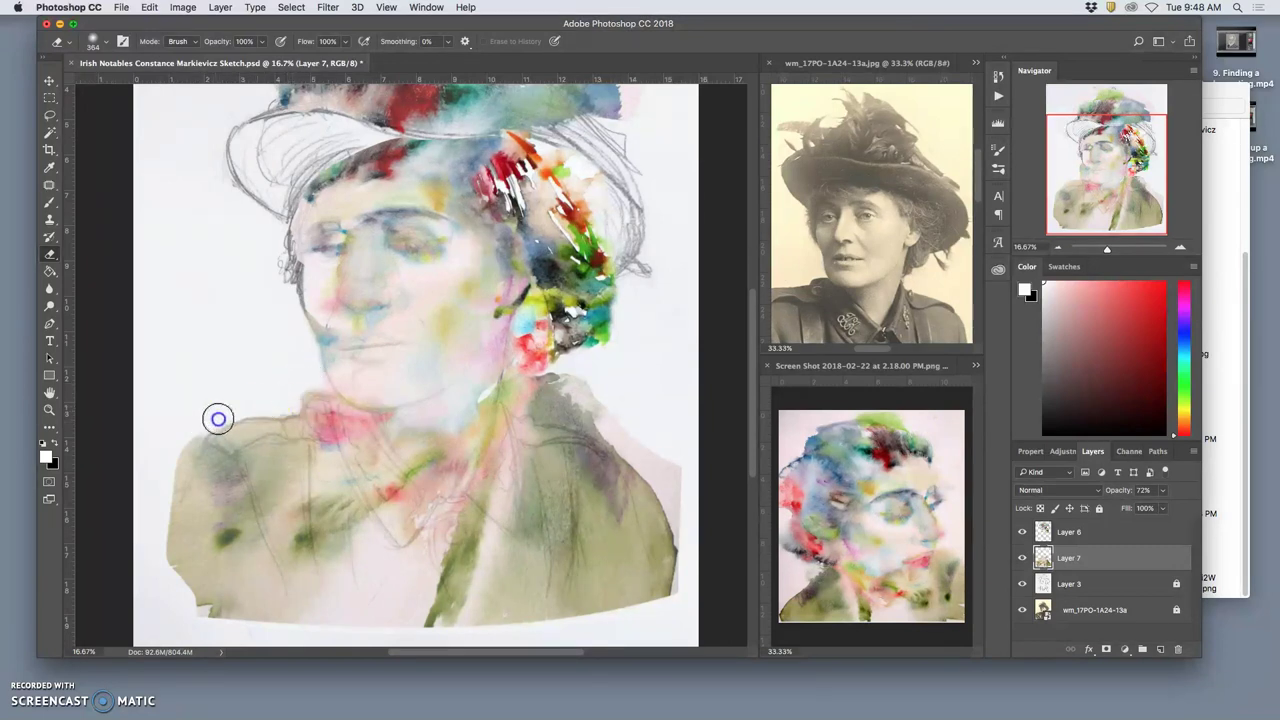
pyautogui.moveTo(199, 421)
pyautogui.mouseDown()
pyautogui.moveTo(157, 517)
pyautogui.moveTo(176, 516)
pyautogui.mouseUp()
# Erase the jacket layer's stray paint below the hair and along the outer edge of the shoulder on that side
pyautogui.moveTo(549, 383); pyautogui.dragTo(589, 367)
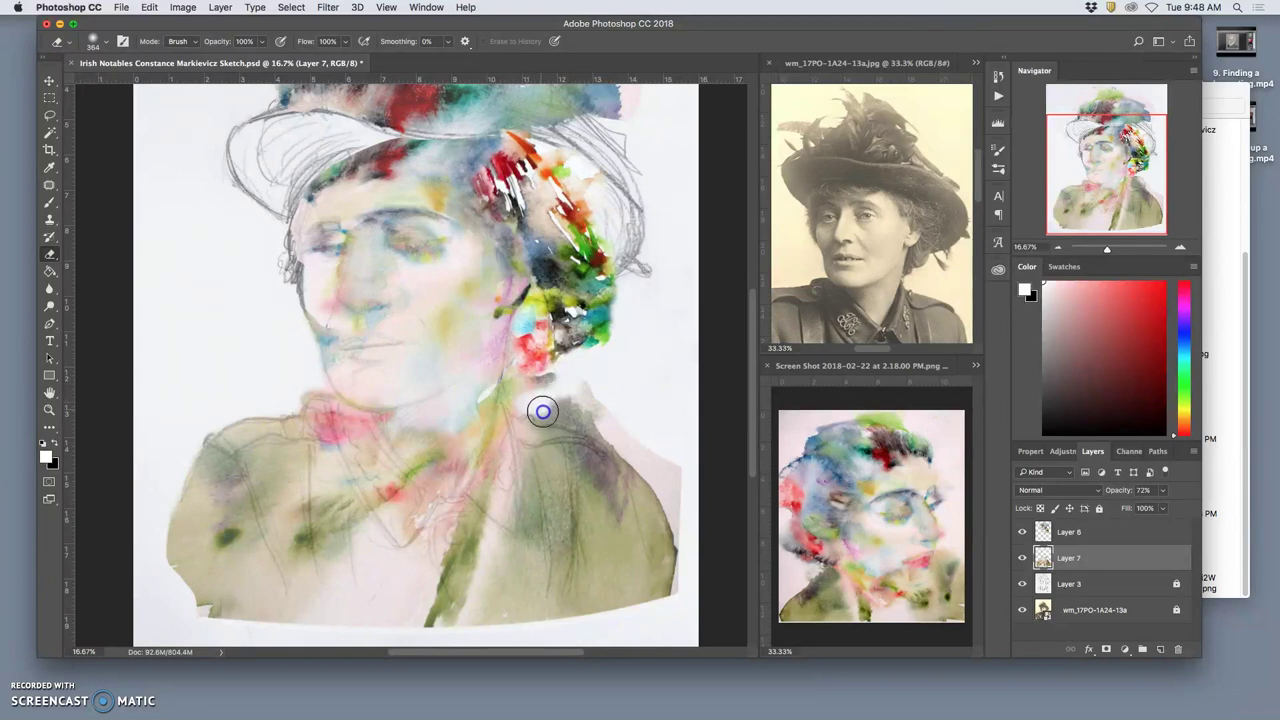
pyautogui.moveTo(560, 412)
pyautogui.mouseDown()
pyautogui.moveTo(608, 434)
pyautogui.moveTo(556, 396)
pyautogui.moveTo(591, 398)
pyautogui.moveTo(611, 434)
pyautogui.moveTo(599, 426)
pyautogui.moveTo(680, 470)
pyautogui.moveTo(652, 440)
pyautogui.moveTo(685, 478)
pyautogui.moveTo(689, 501)
pyautogui.moveTo(663, 456)
pyautogui.moveTo(691, 539)
pyautogui.moveTo(644, 451)
pyautogui.moveTo(683, 501)
pyautogui.moveTo(694, 550)
pyautogui.moveTo(681, 589)
pyautogui.moveTo(687, 541)
pyautogui.mouseUp()
pyautogui.moveTo(671, 477); pyautogui.dragTo(686, 517)
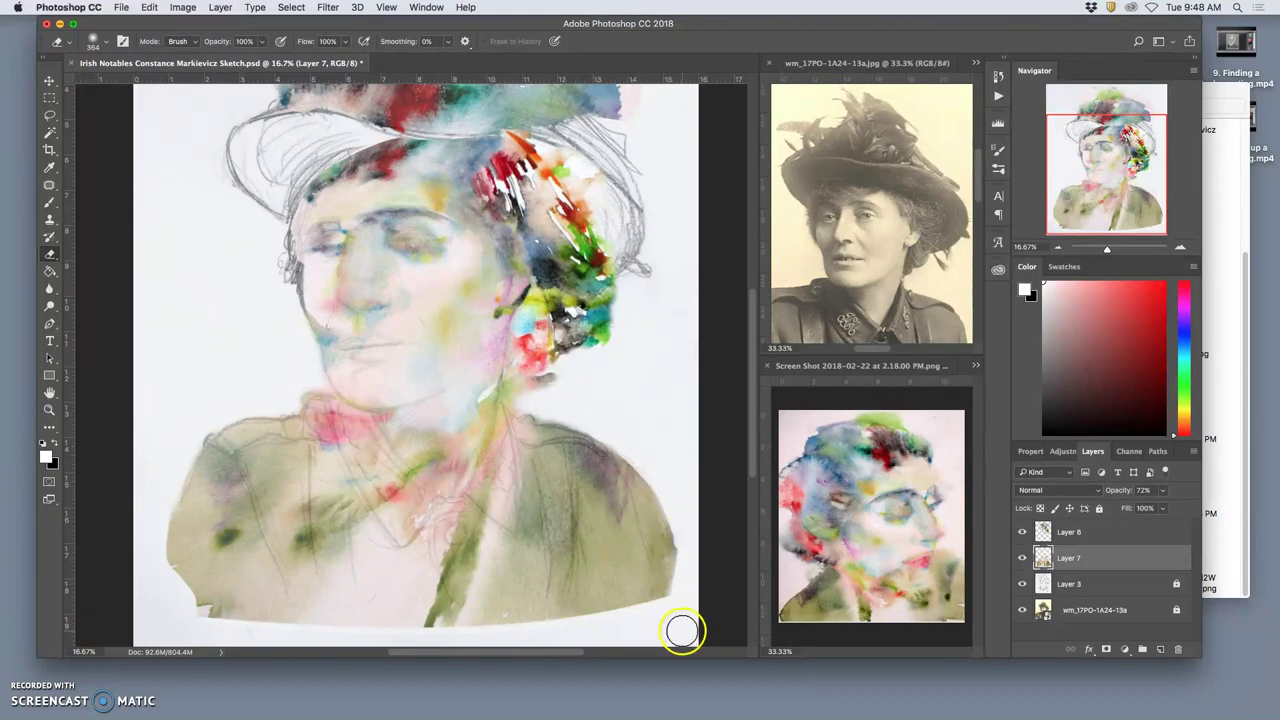
pyautogui.press('super+z')
pyautogui.press('super+z')
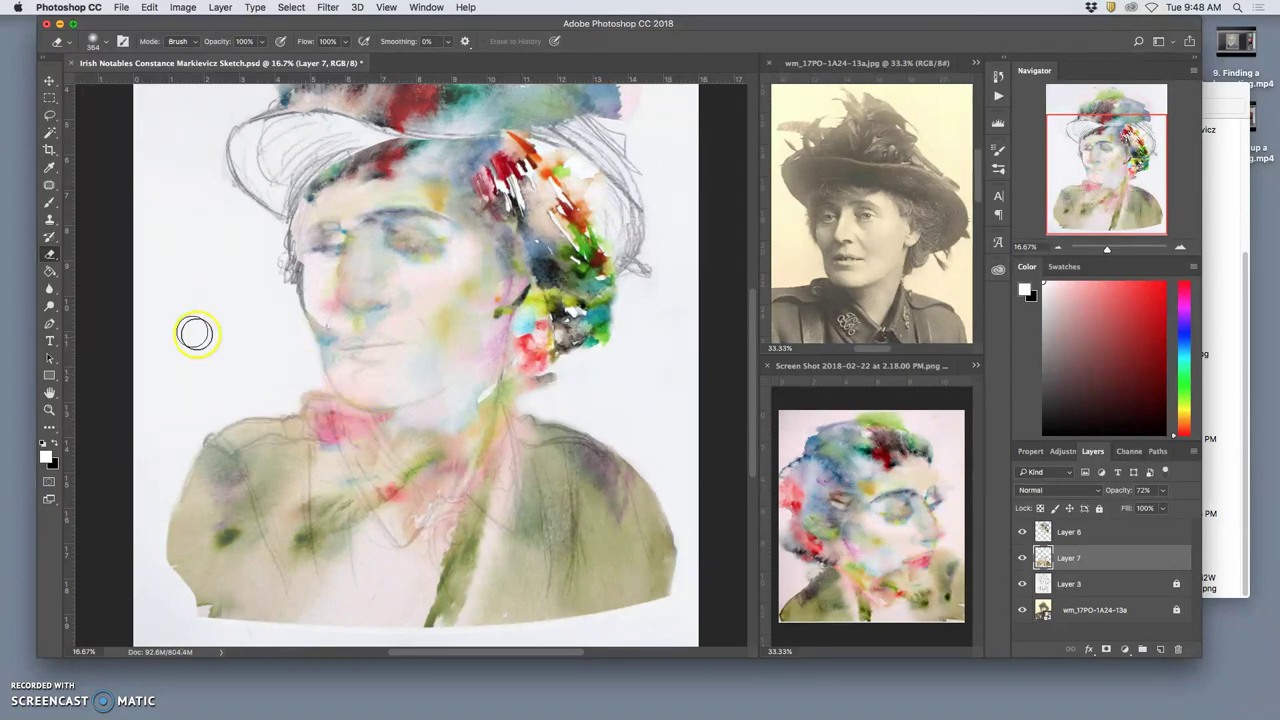
# Set up the Burn tool with a soft 332 px brush, Midtones range and 21% exposure, undoing the hard-edged trial stroke
pyautogui.click(50, 305)
pyautogui.rightClick(50, 305)
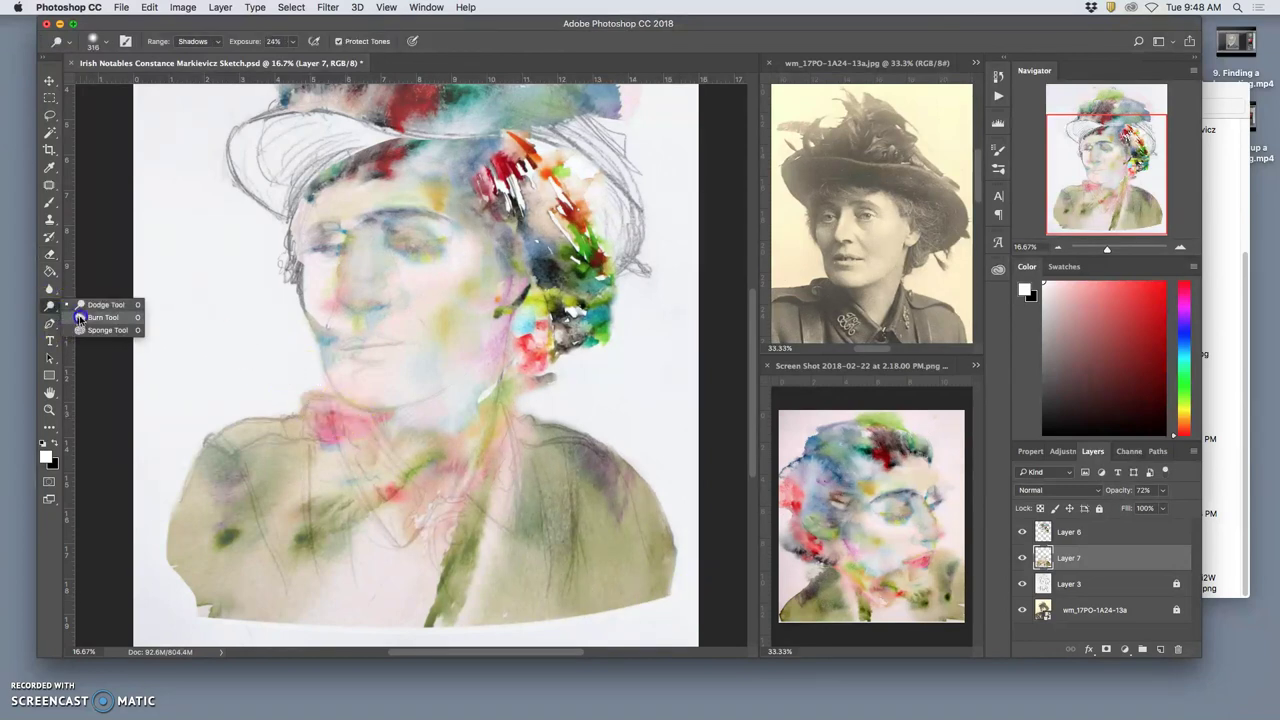
pyautogui.click(95, 318)
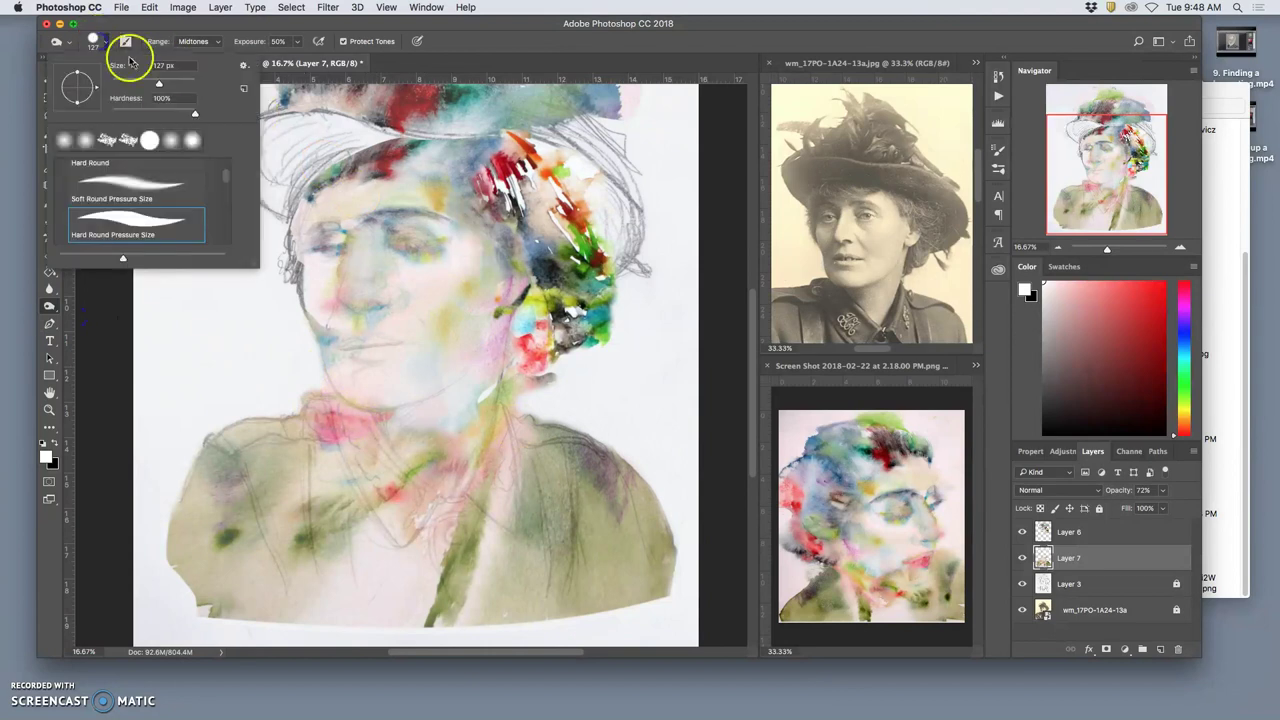
pyautogui.moveTo(158, 83); pyautogui.dragTo(180, 82)
pyautogui.click(300, 43)
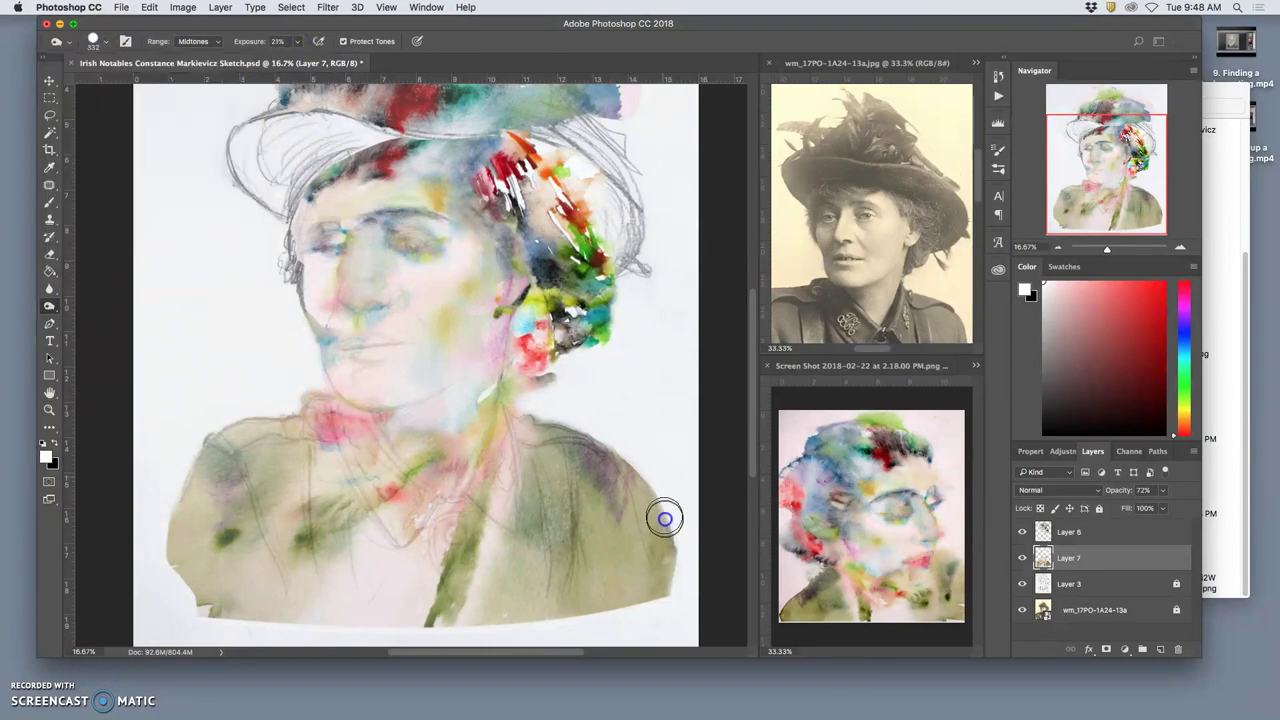
pyautogui.click(555, 485)
pyautogui.click(392, 366)
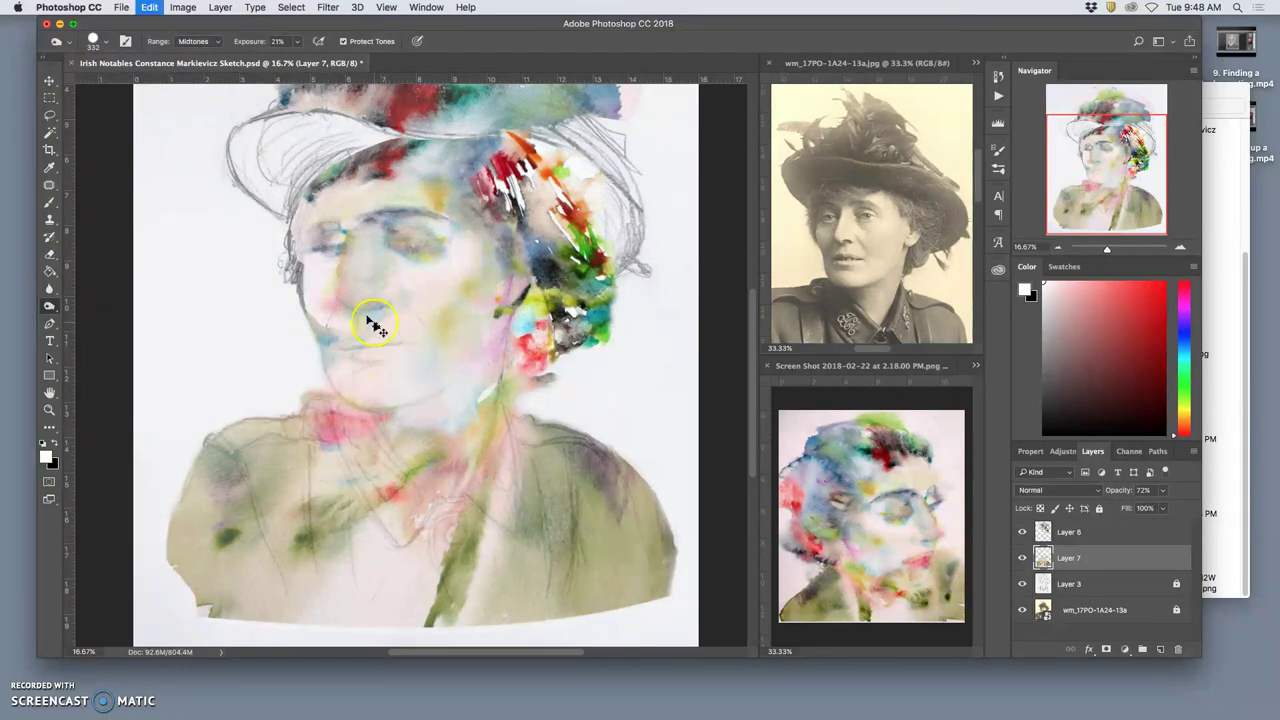
pyautogui.click(104, 42)
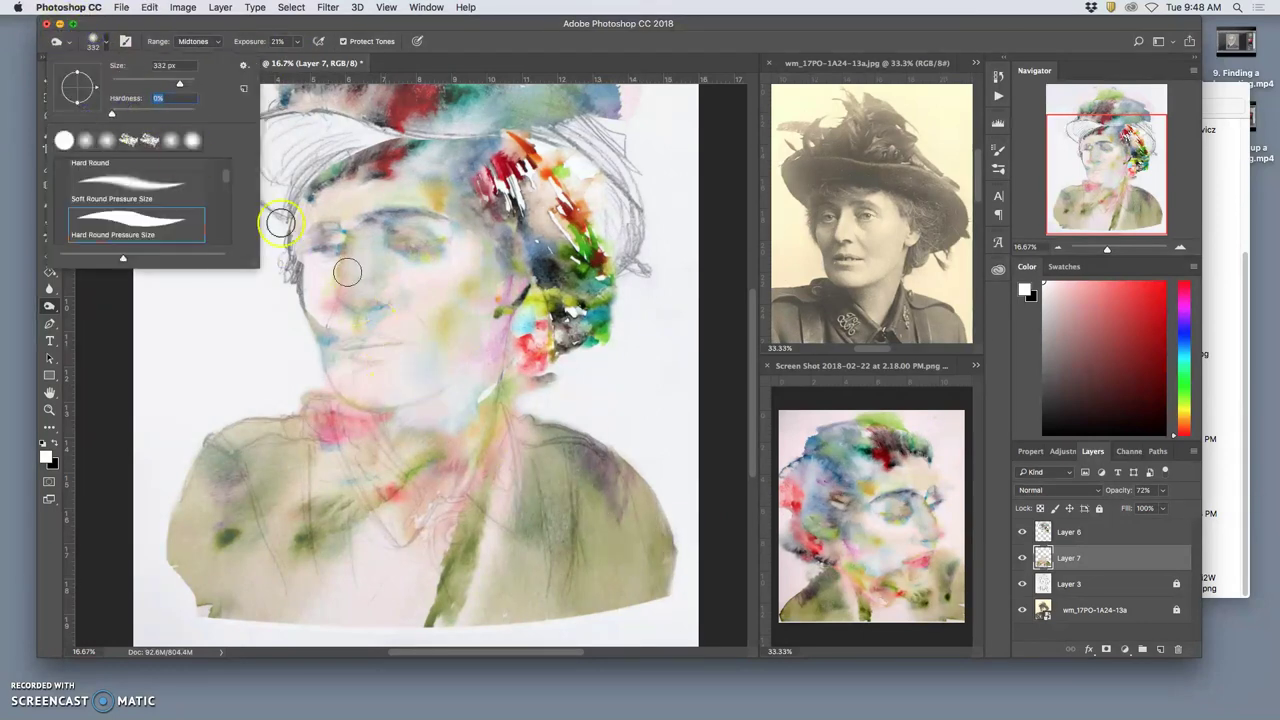
# Burn the shoulder edge, the pink collar and the jacket opening on the jacket layer, and undo the last stroke
pyautogui.moveTo(660, 480)
pyautogui.mouseDown()
pyautogui.moveTo(672, 593)
pyautogui.moveTo(653, 500)
pyautogui.moveTo(624, 452)
pyautogui.mouseUp()
pyautogui.click(430, 497)
pyautogui.click(354, 420)
pyautogui.click(348, 426)
pyautogui.click(367, 419)
pyautogui.moveTo(353, 413)
pyautogui.mouseDown()
pyautogui.moveTo(405, 478)
pyautogui.moveTo(449, 472)
pyautogui.moveTo(487, 421)
pyautogui.moveTo(455, 489)
pyautogui.moveTo(491, 409)
pyautogui.moveTo(443, 556)
pyautogui.moveTo(472, 560)
pyautogui.moveTo(466, 517)
pyautogui.moveTo(485, 533)
pyautogui.moveTo(468, 510)
pyautogui.moveTo(505, 544)
pyautogui.moveTo(475, 510)
pyautogui.moveTo(511, 558)
pyautogui.moveTo(473, 507)
pyautogui.moveTo(514, 552)
pyautogui.moveTo(463, 496)
pyautogui.moveTo(494, 536)
pyautogui.mouseUp()
pyautogui.press('super+z')
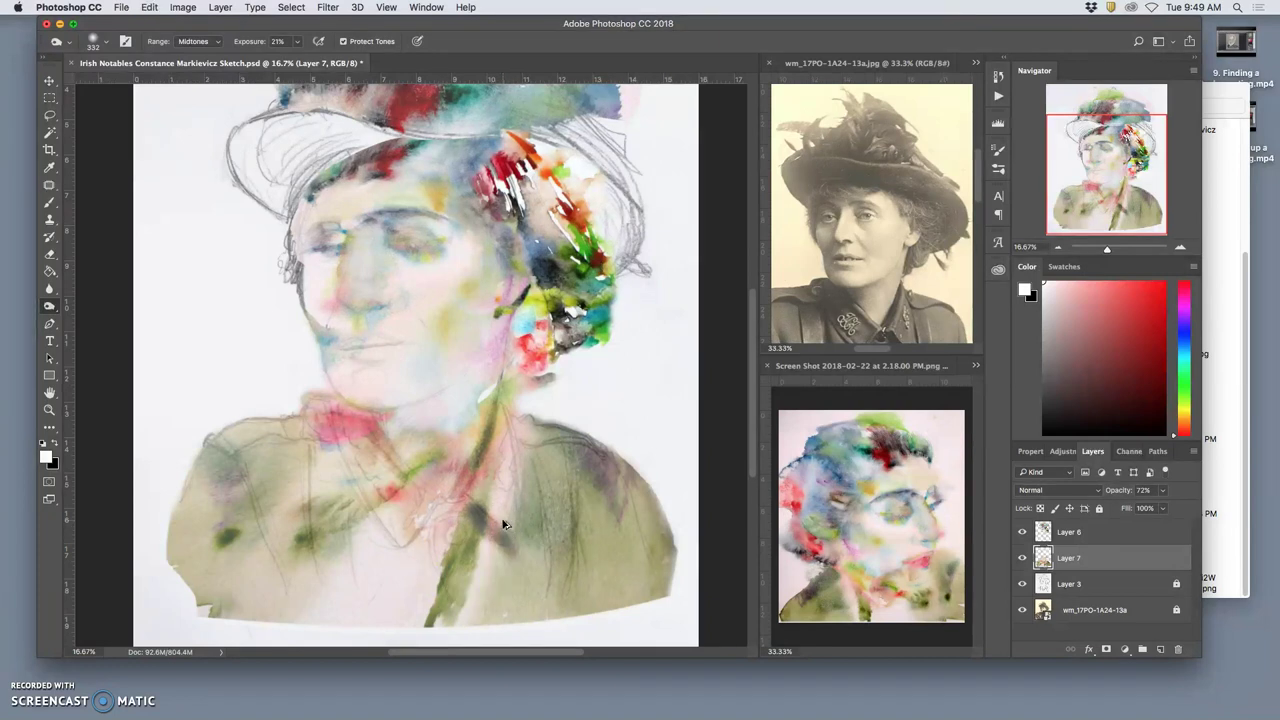
# Darken the shirt front, collar and neck folds of the jacket layer with further Burn strokes
pyautogui.moveTo(504, 518)
pyautogui.mouseDown()
pyautogui.moveTo(492, 452)
pyautogui.moveTo(474, 507)
pyautogui.mouseUp()
pyautogui.moveTo(452, 565)
pyautogui.mouseDown()
pyautogui.moveTo(411, 511)
pyautogui.moveTo(437, 509)
pyautogui.moveTo(409, 551)
pyautogui.moveTo(546, 563)
pyautogui.moveTo(583, 540)
pyautogui.moveTo(523, 437)
pyautogui.moveTo(543, 591)
pyautogui.moveTo(517, 449)
pyautogui.moveTo(404, 650)
pyautogui.moveTo(323, 483)
pyautogui.moveTo(354, 626)
pyautogui.moveTo(340, 500)
pyautogui.moveTo(363, 577)
pyautogui.moveTo(346, 486)
pyautogui.moveTo(377, 526)
pyautogui.moveTo(349, 480)
pyautogui.mouseUp()
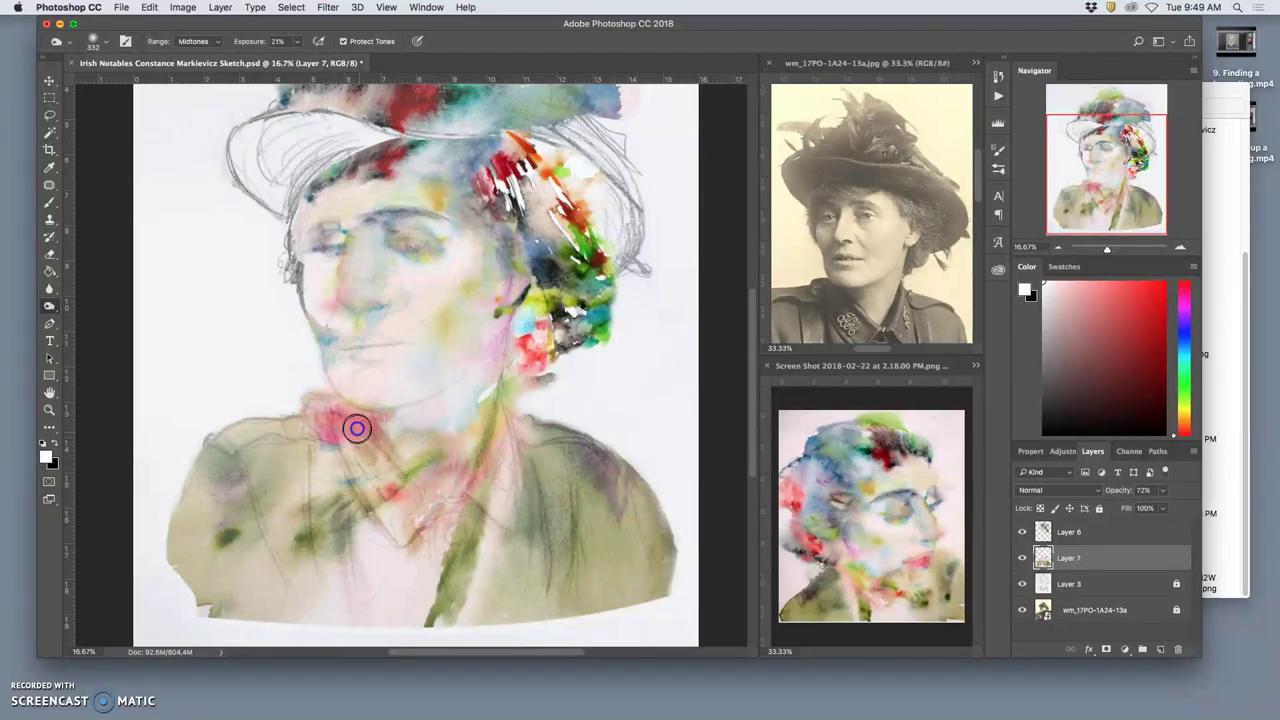
pyautogui.moveTo(348, 426)
pyautogui.mouseDown()
pyautogui.moveTo(365, 470)
pyautogui.moveTo(314, 481)
pyautogui.moveTo(297, 464)
pyautogui.moveTo(481, 415)
pyautogui.mouseUp()
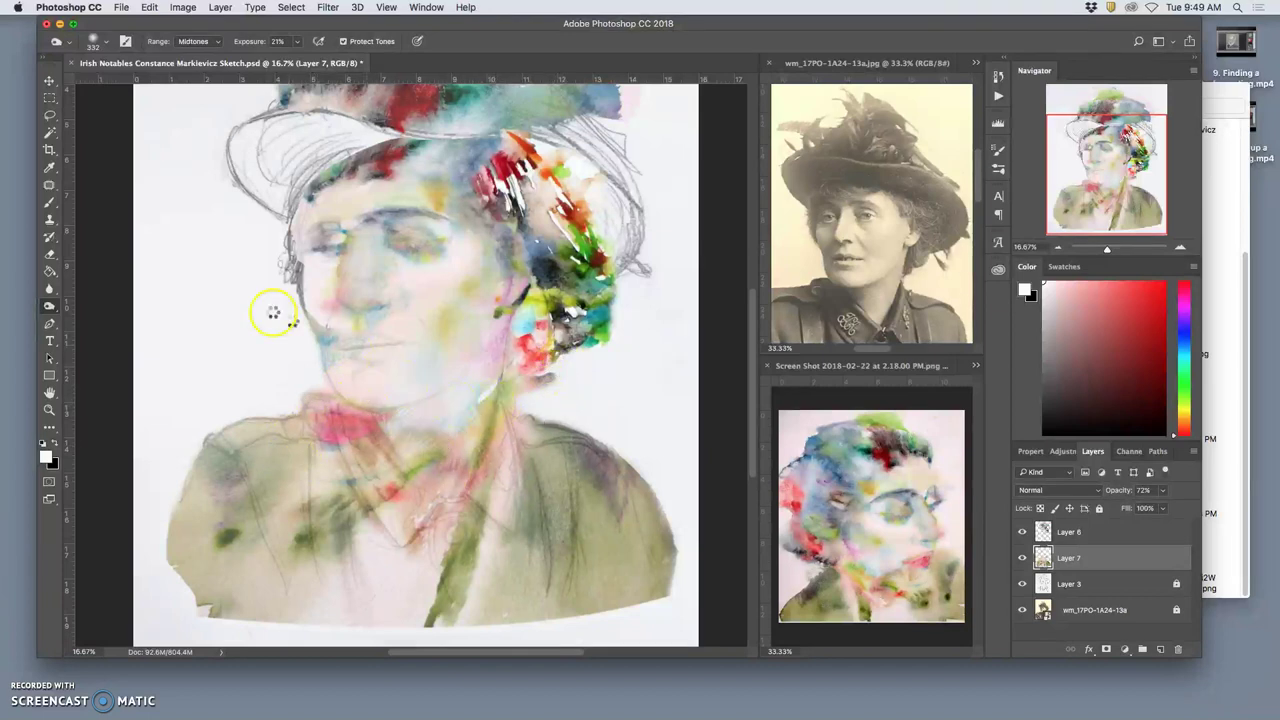
# Try erasing the white streak at the jaw, raise the jacket layer's opacity to 100%, and erase paint around the collar and neck
pyautogui.click(51, 254)
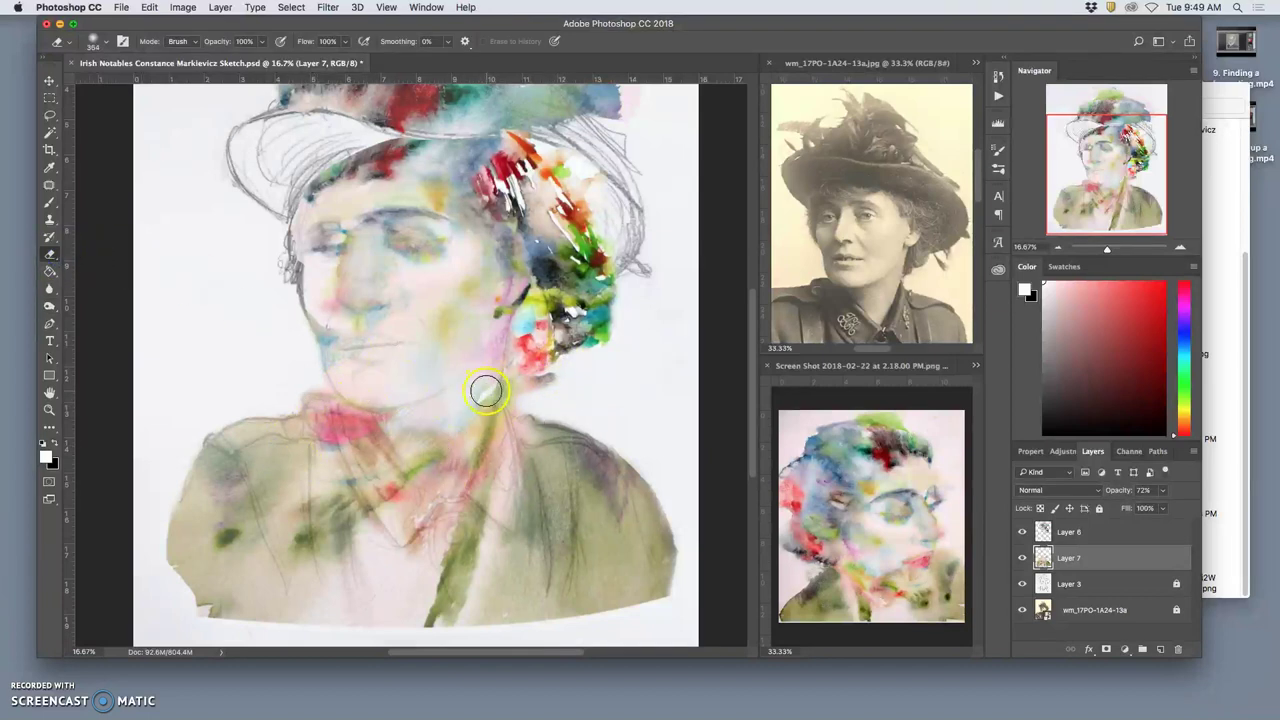
pyautogui.moveTo(487, 392); pyautogui.dragTo(484, 400)
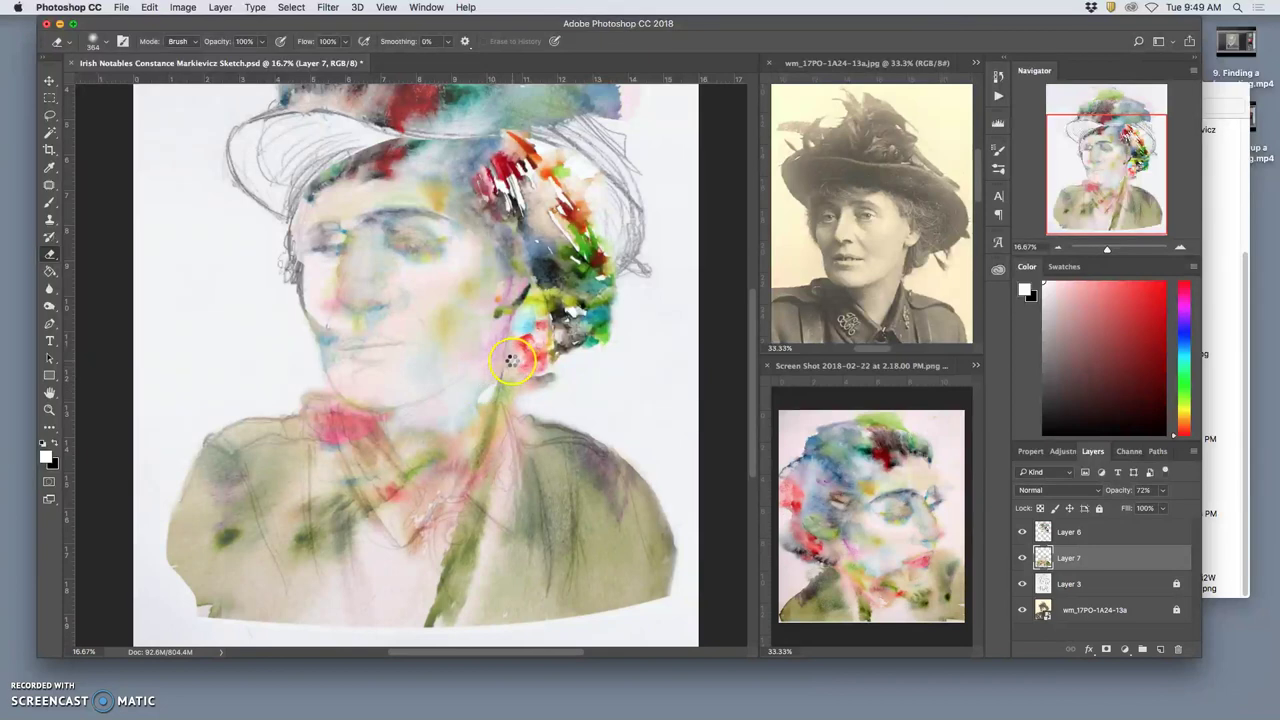
pyautogui.click(1050, 525)
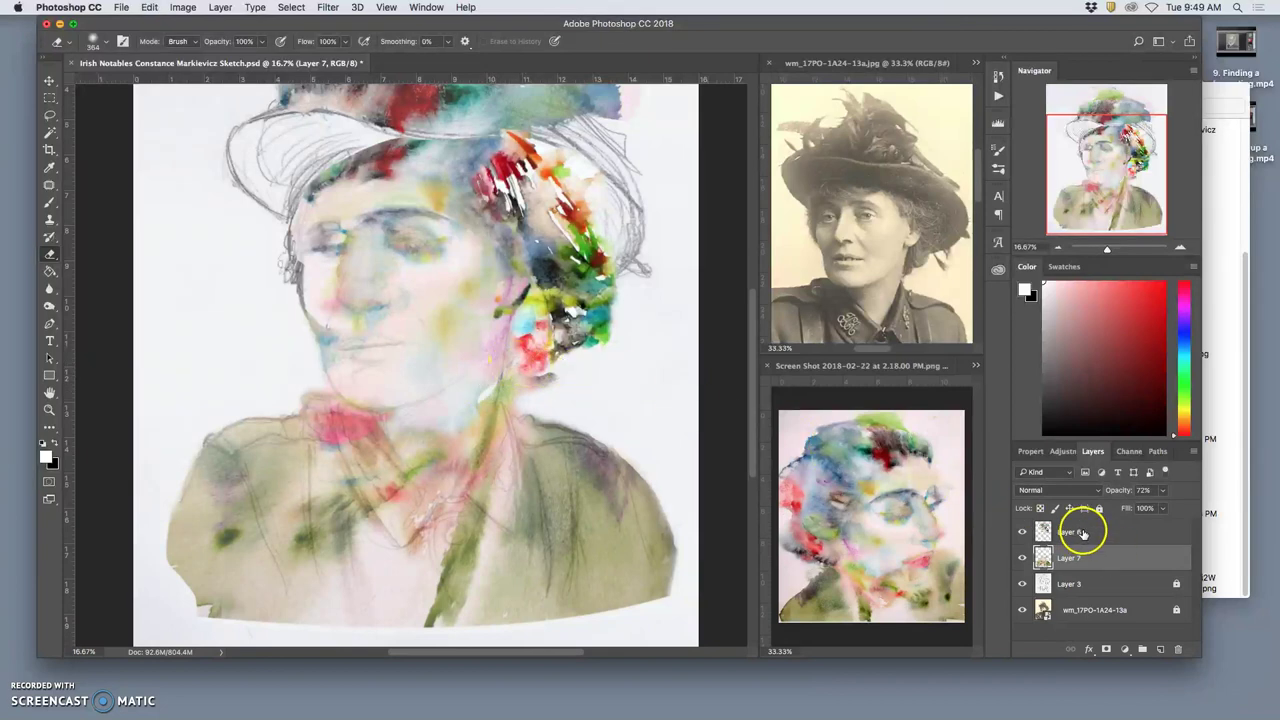
pyautogui.moveTo(1164, 490)
pyautogui.mouseDown()
pyautogui.moveTo(1157, 509)
pyautogui.moveTo(1189, 496)
pyautogui.mouseUp()
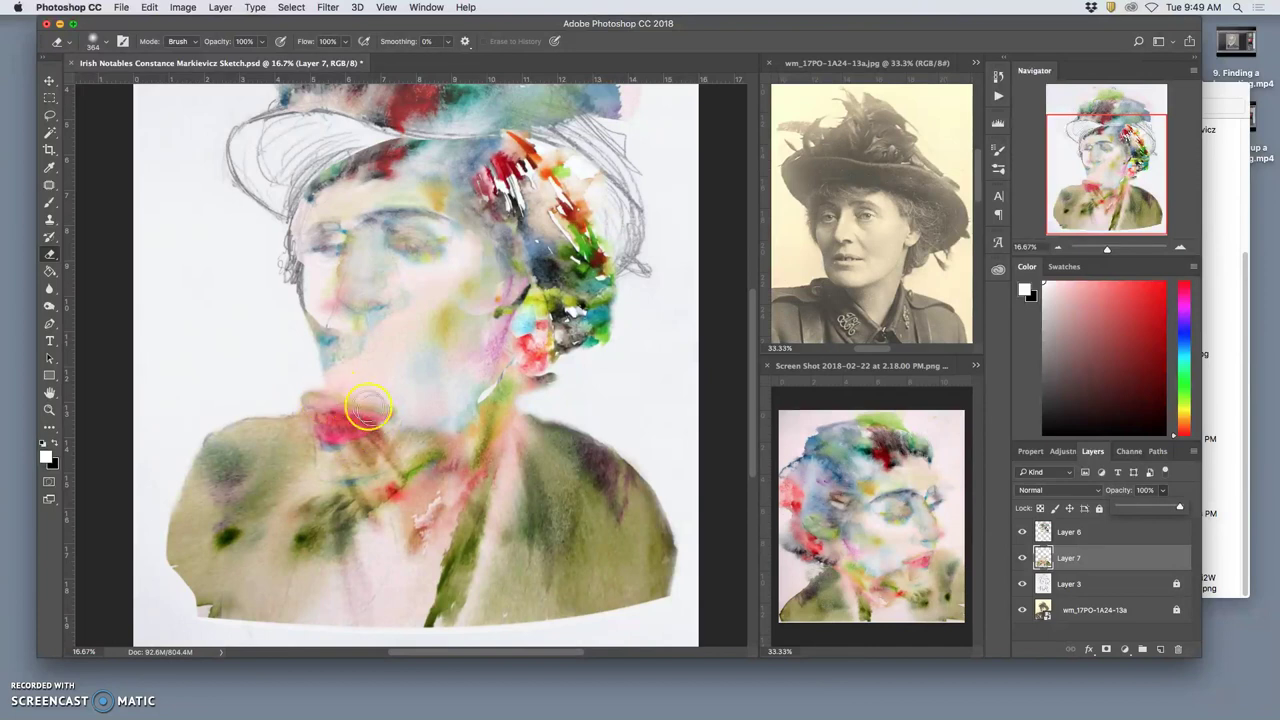
pyautogui.moveTo(352, 412)
pyautogui.mouseDown()
pyautogui.moveTo(314, 408)
pyautogui.moveTo(319, 391)
pyautogui.moveTo(353, 427)
pyautogui.moveTo(447, 467)
pyautogui.moveTo(421, 454)
pyautogui.moveTo(400, 499)
pyautogui.mouseUp()
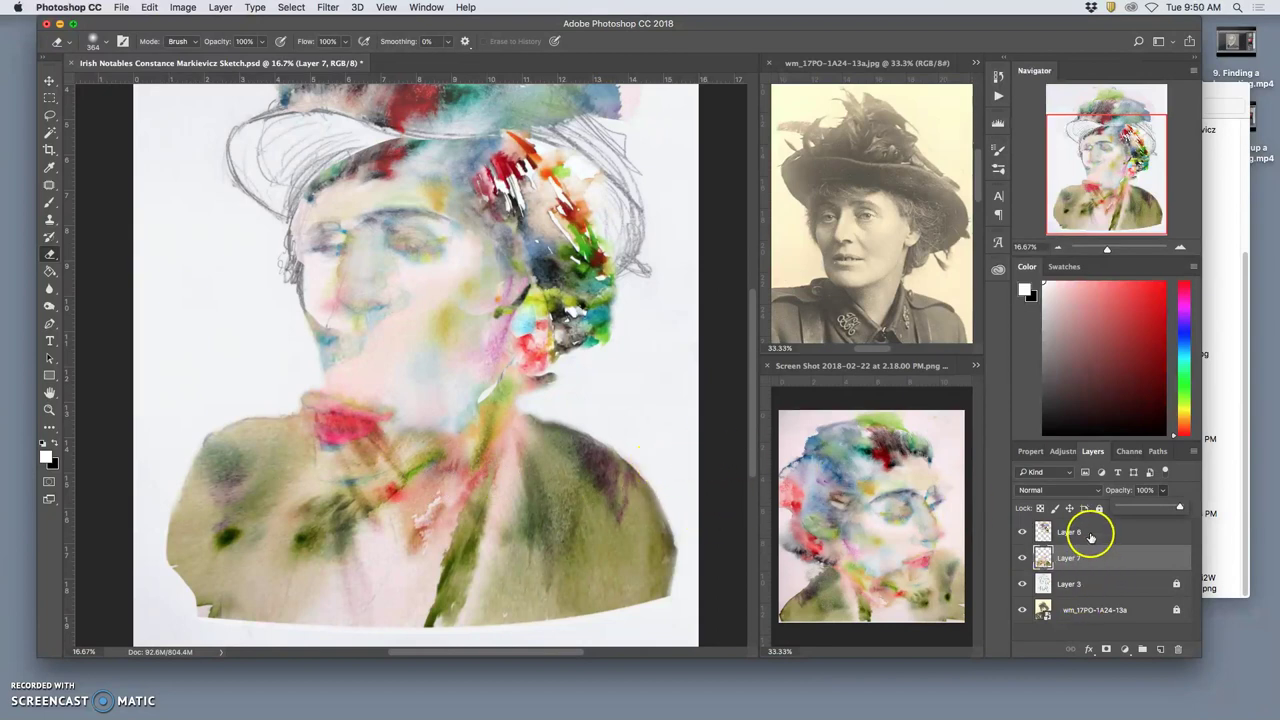
# Compare the portrait with and without Layer 6, then erase that layer's excess paint around the mouth and jaw
pyautogui.click(1022, 532)
pyautogui.click(1022, 533)
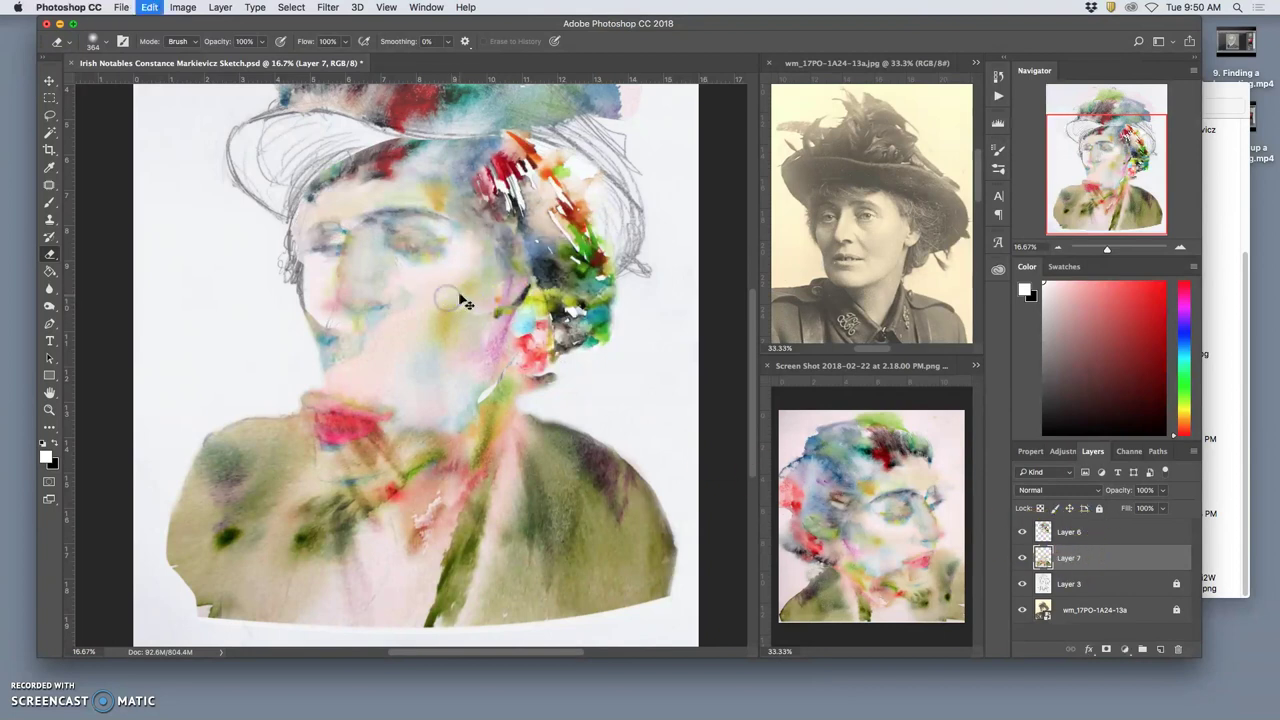
pyautogui.click(1023, 532)
pyautogui.click(1023, 533)
pyautogui.click(1072, 535)
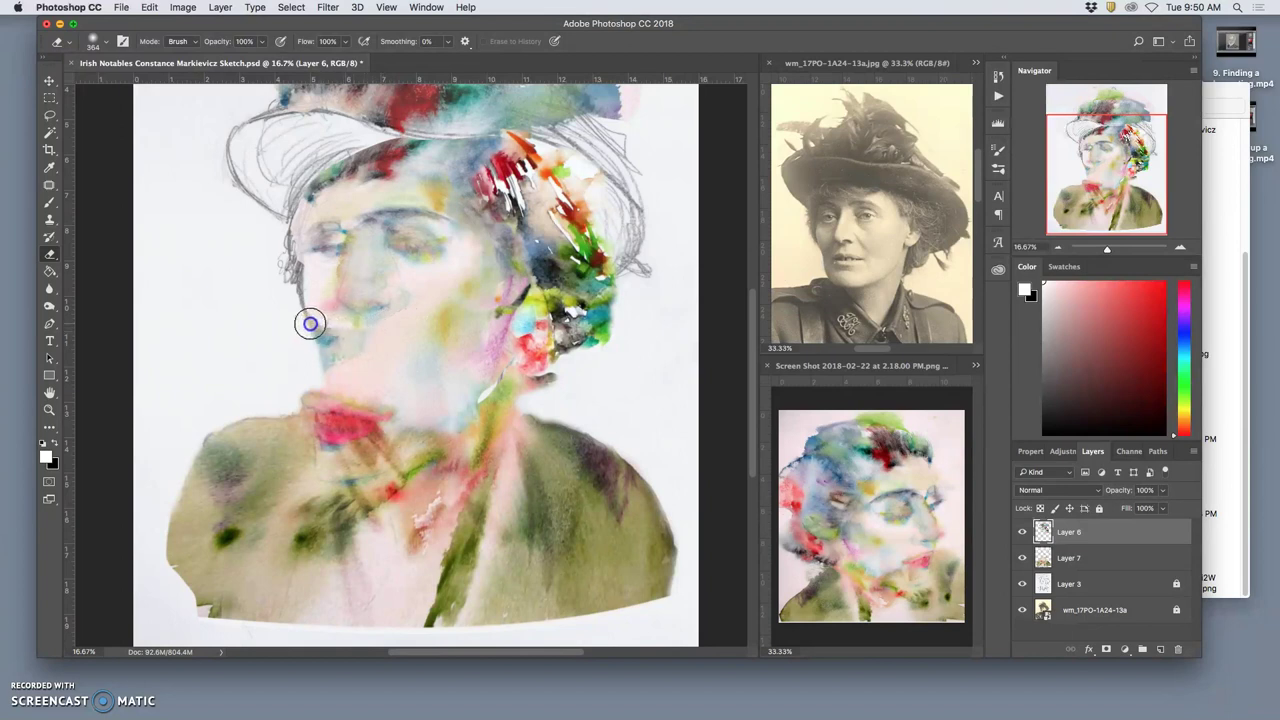
pyautogui.moveTo(421, 384)
pyautogui.mouseDown()
pyautogui.moveTo(464, 356)
pyautogui.moveTo(478, 321)
pyautogui.moveTo(466, 434)
pyautogui.moveTo(486, 504)
pyautogui.moveTo(547, 519)
pyautogui.moveTo(659, 484)
pyautogui.moveTo(603, 441)
pyautogui.moveTo(632, 397)
pyautogui.moveTo(672, 452)
pyautogui.mouseUp()
pyautogui.press('super+minus')
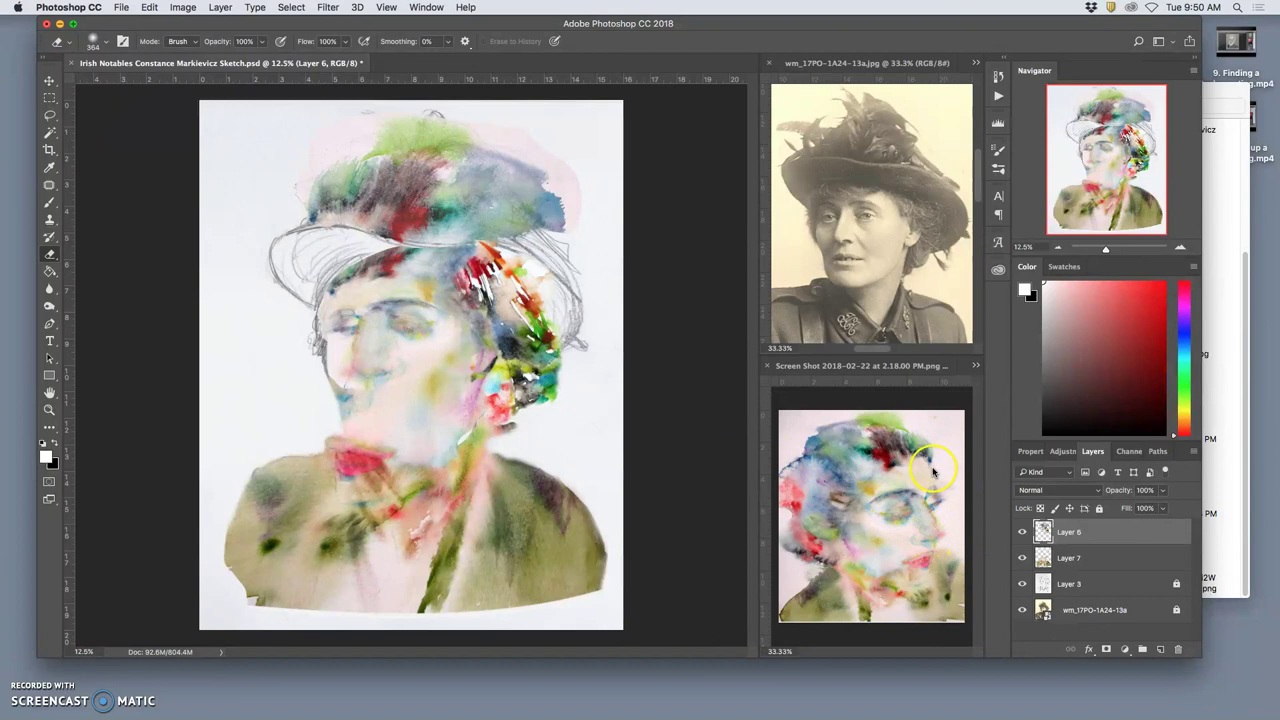
# Switch to Finder and open the Screen Shot 2018-02-22 at 2.22.33 PM portrait in Adobe Photoshop CC 2018
pyautogui.click(1228, 462)
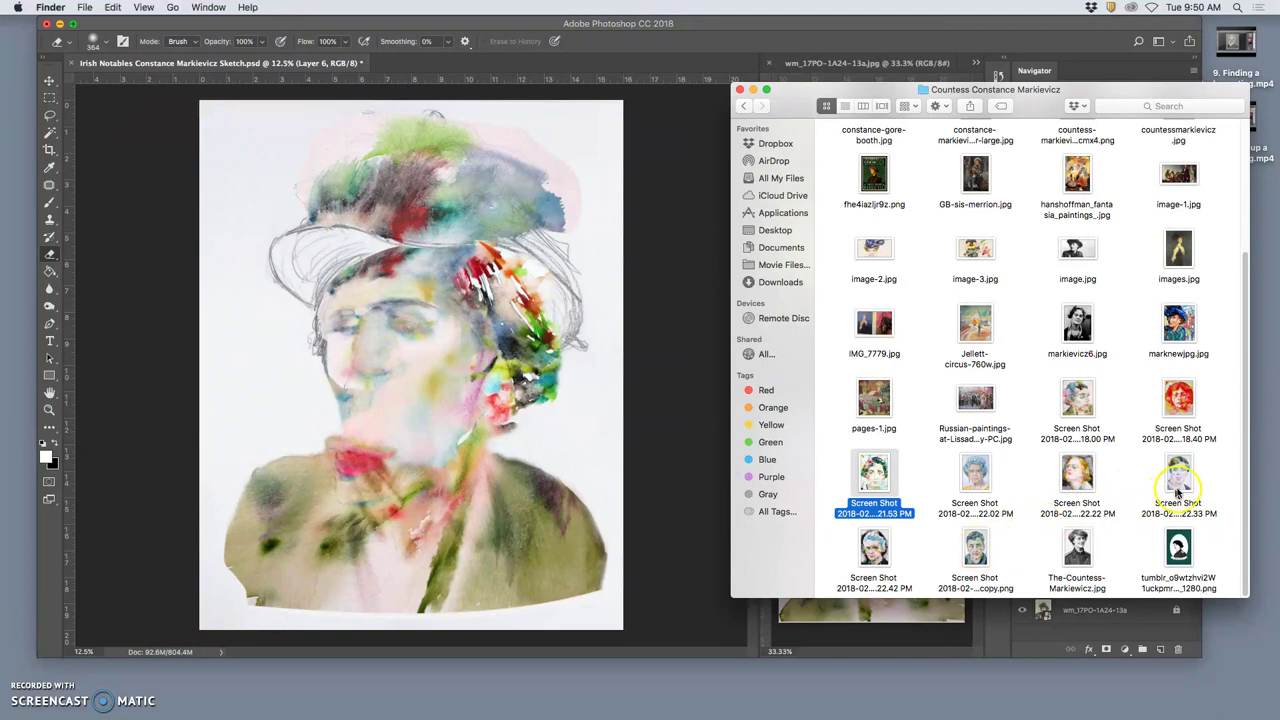
pyautogui.click(1182, 478)
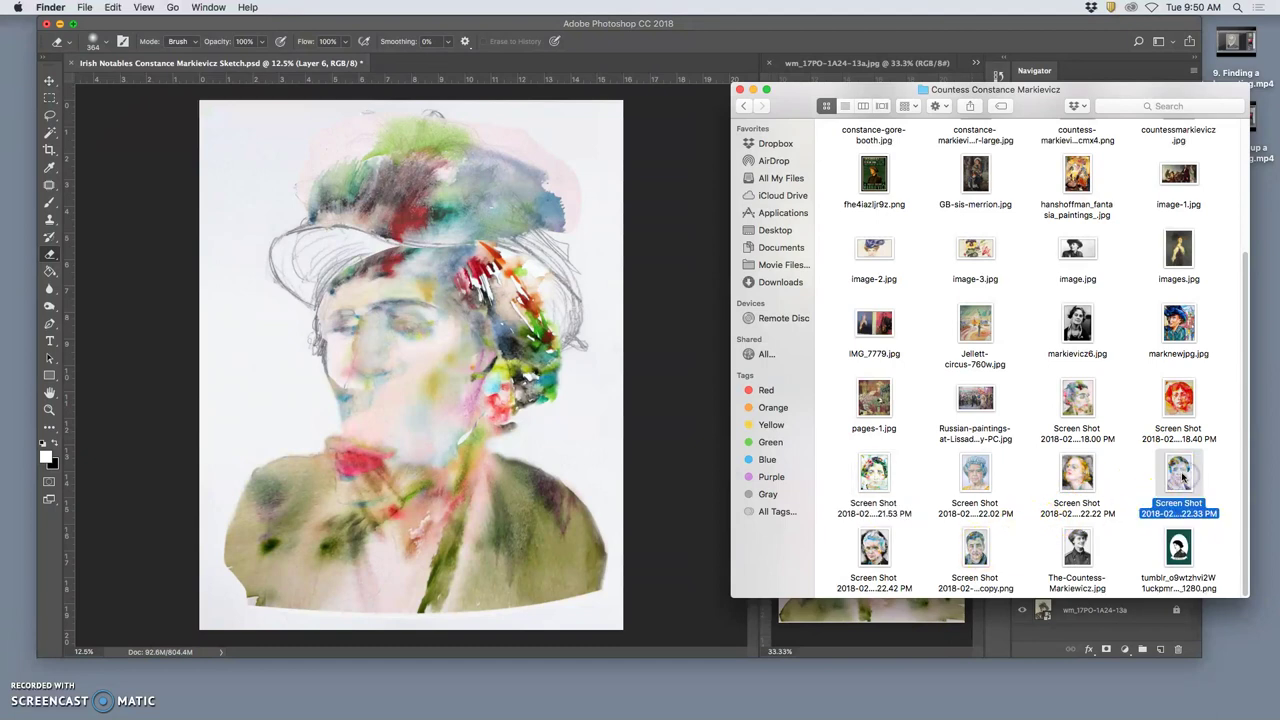
pyautogui.rightClick(1182, 478)
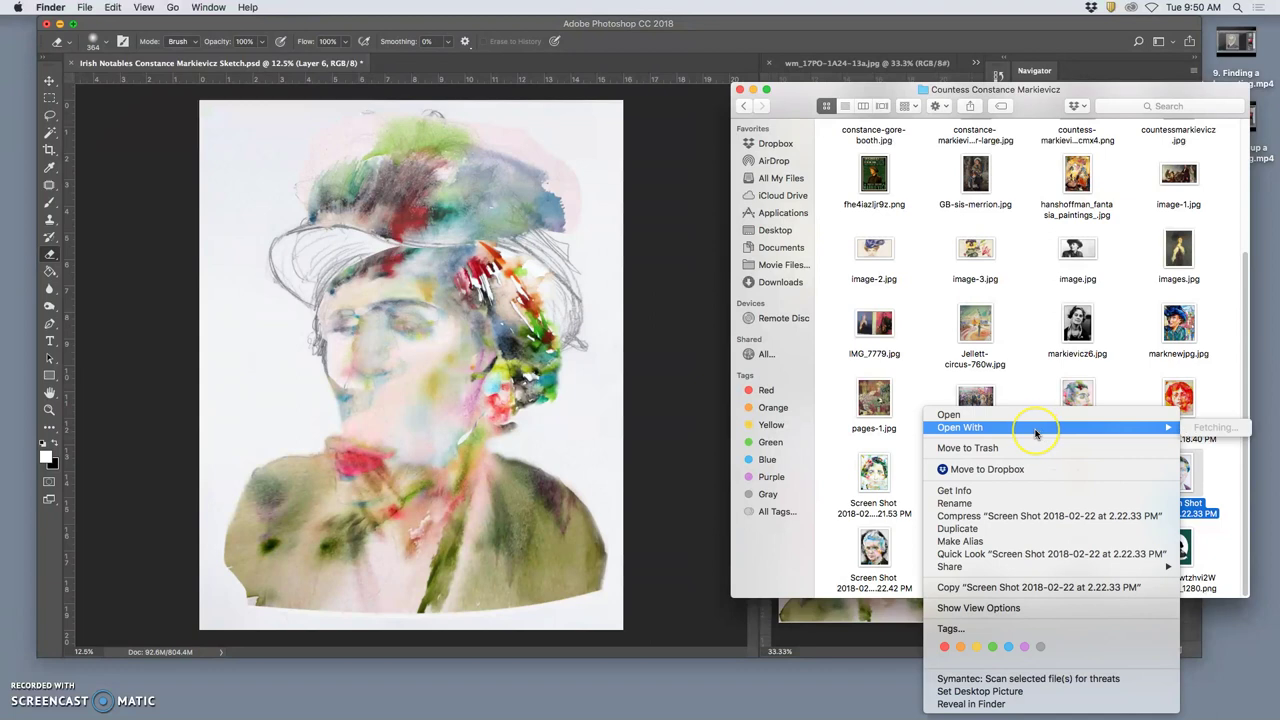
pyautogui.moveTo(1035, 432)
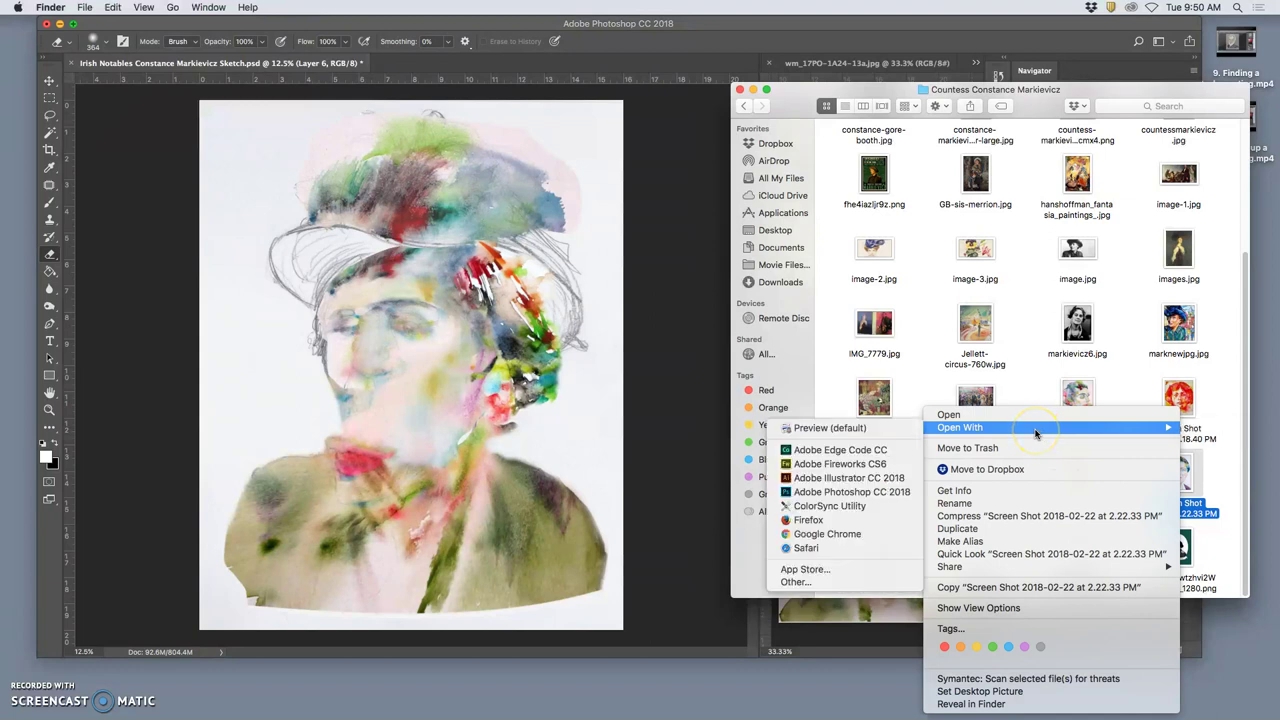
pyautogui.click(868, 492)
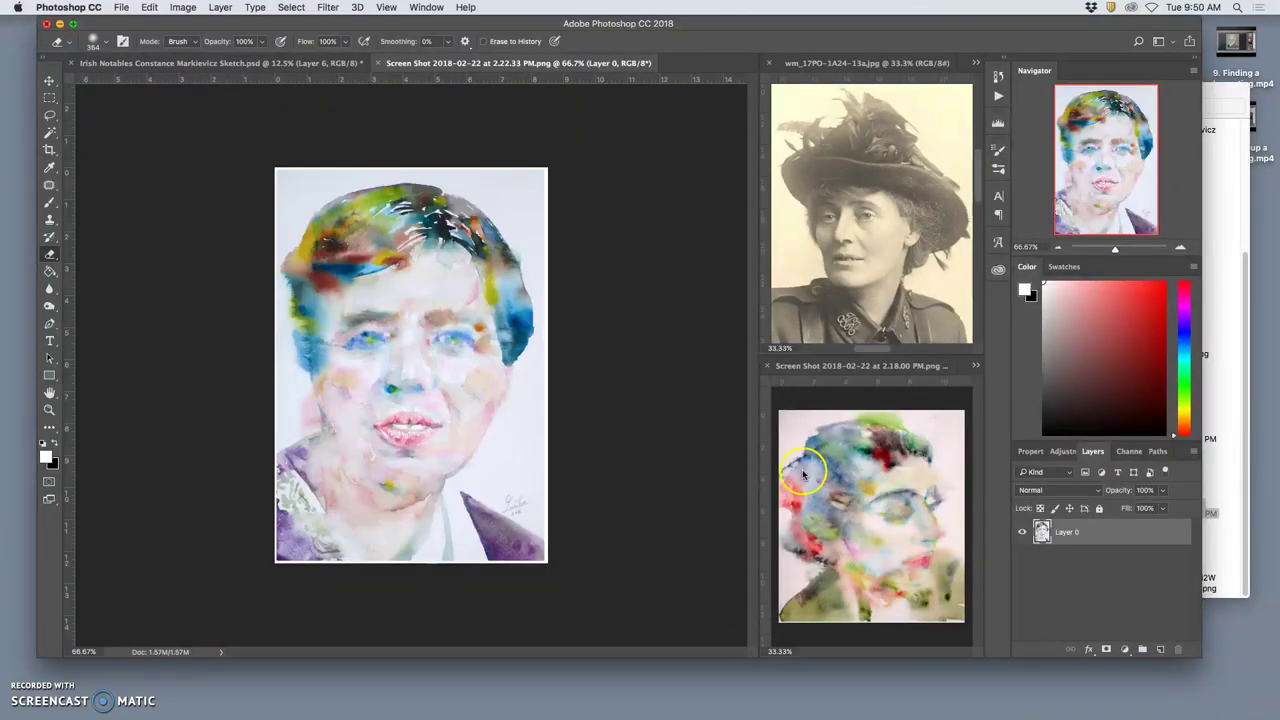
# Dock the new reference portrait with the lower reference image and show it whole at 33.33%
pyautogui.moveTo(440, 63); pyautogui.dragTo(840, 372)
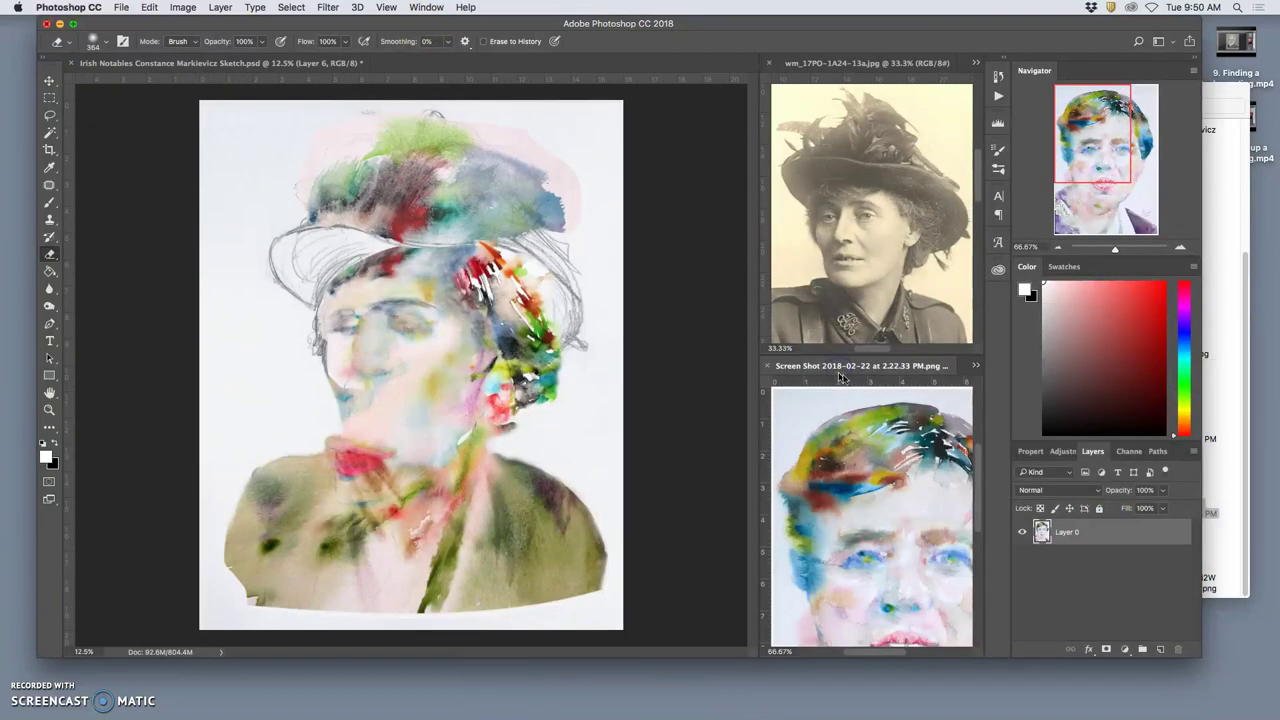
pyautogui.press('super+minus')
pyautogui.press('super+minus')
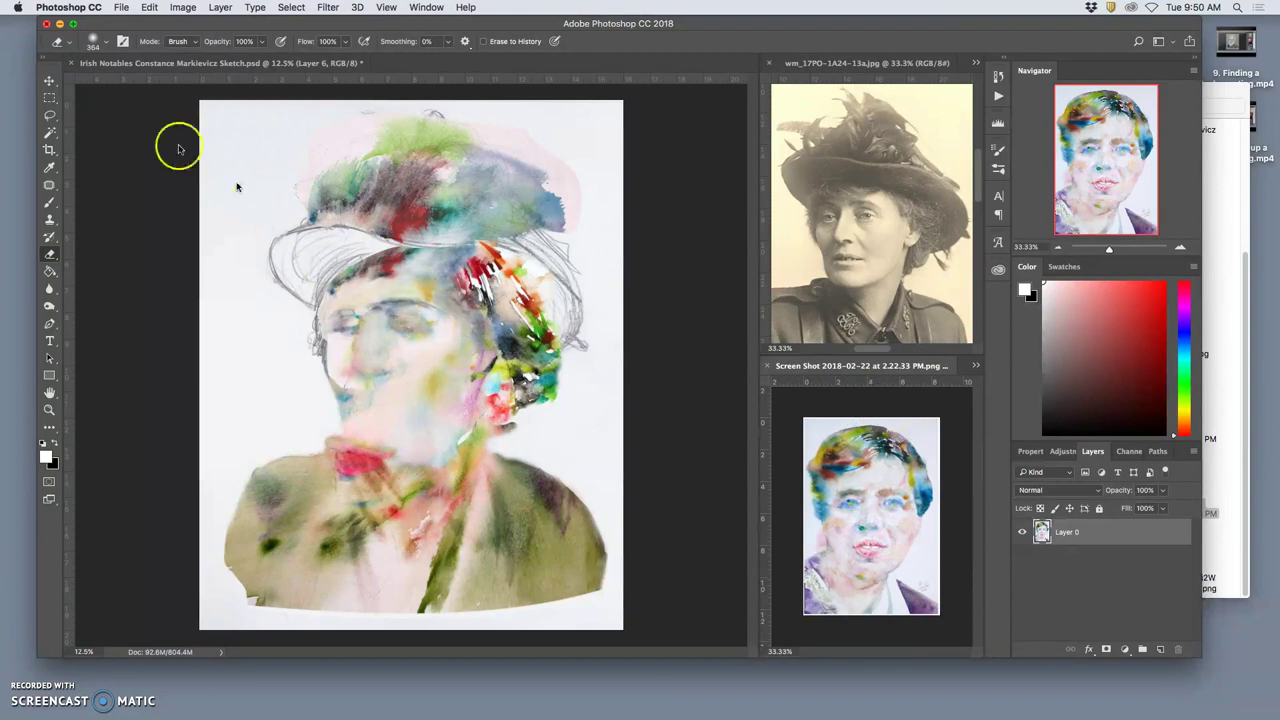
# Lasso the blue-green hair beside the ear in the color portrait and copy it into the Markievicz sketch
pyautogui.click(49, 115)
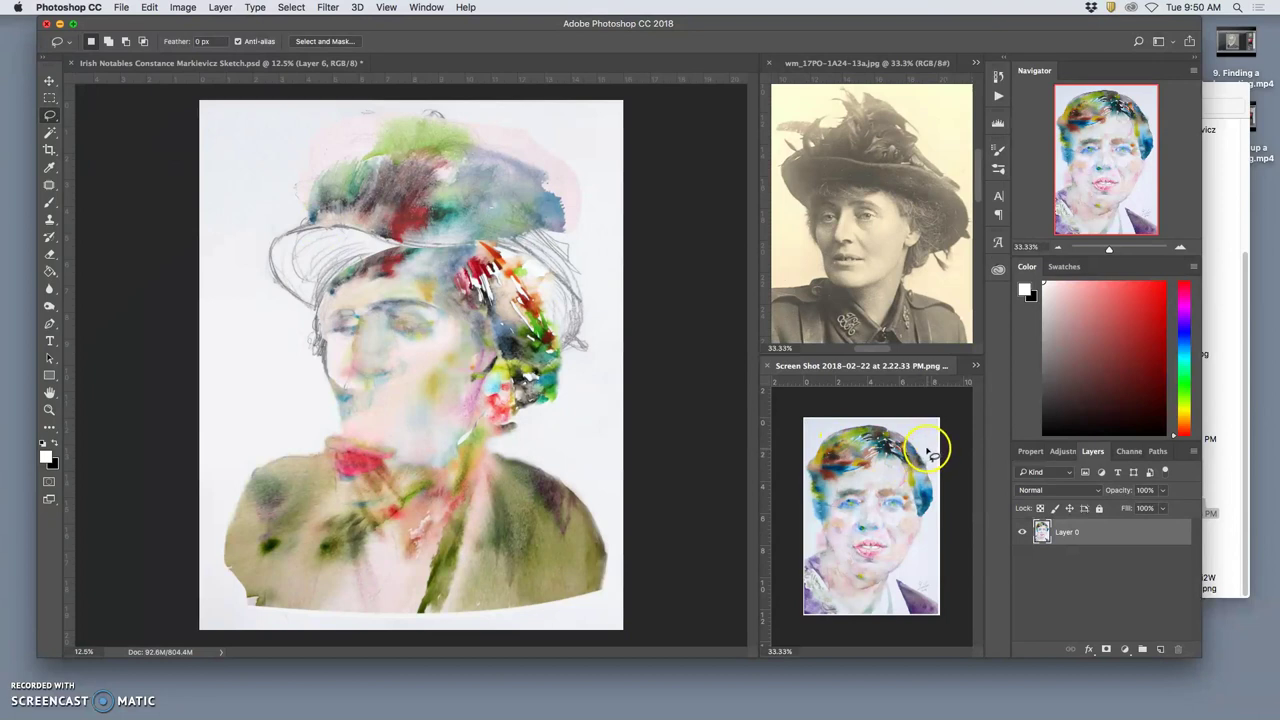
pyautogui.moveTo(898, 448)
pyautogui.mouseDown()
pyautogui.moveTo(915, 466)
pyautogui.moveTo(908, 491)
pyautogui.mouseUp()
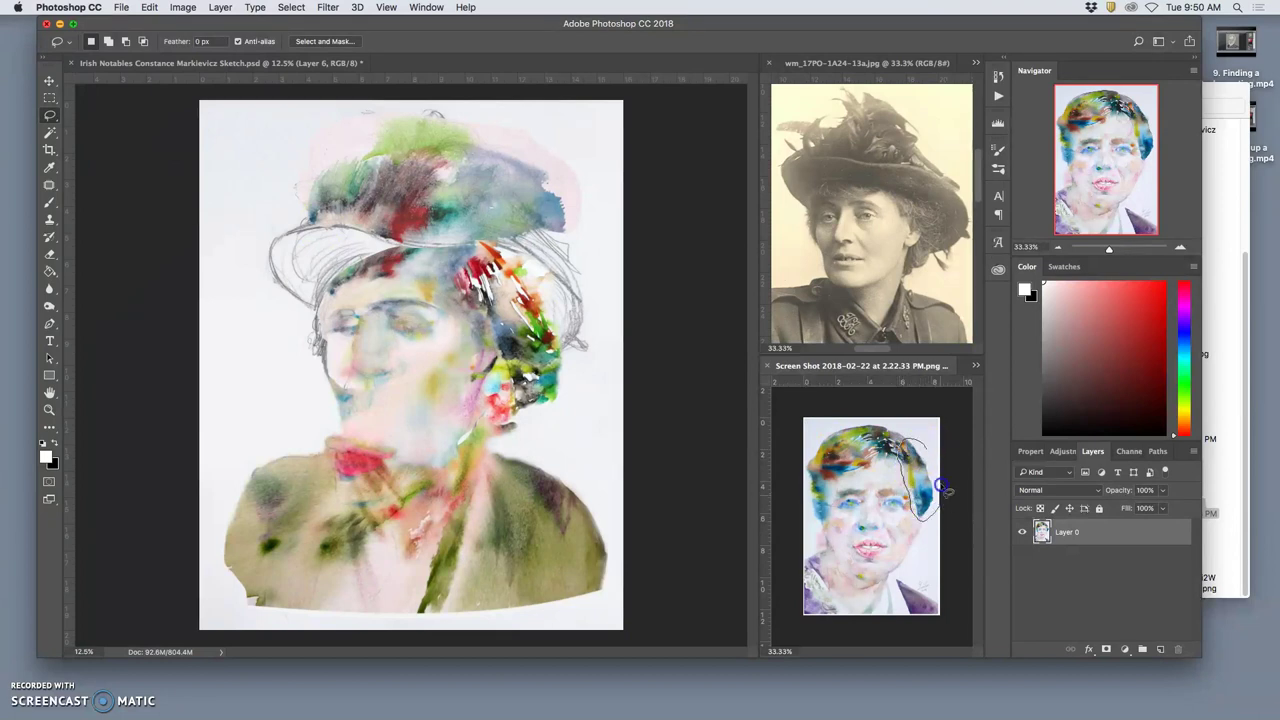
pyautogui.moveTo(941, 459)
pyautogui.mouseDown()
pyautogui.moveTo(840, 440)
pyautogui.moveTo(649, 403)
pyautogui.moveTo(575, 370)
pyautogui.mouseUp()
# Flip the copied hair piece horizontally, stretch it to about 1243% by 388%, and rotate it about 24° over the front hat brim
pyautogui.press('super+t')
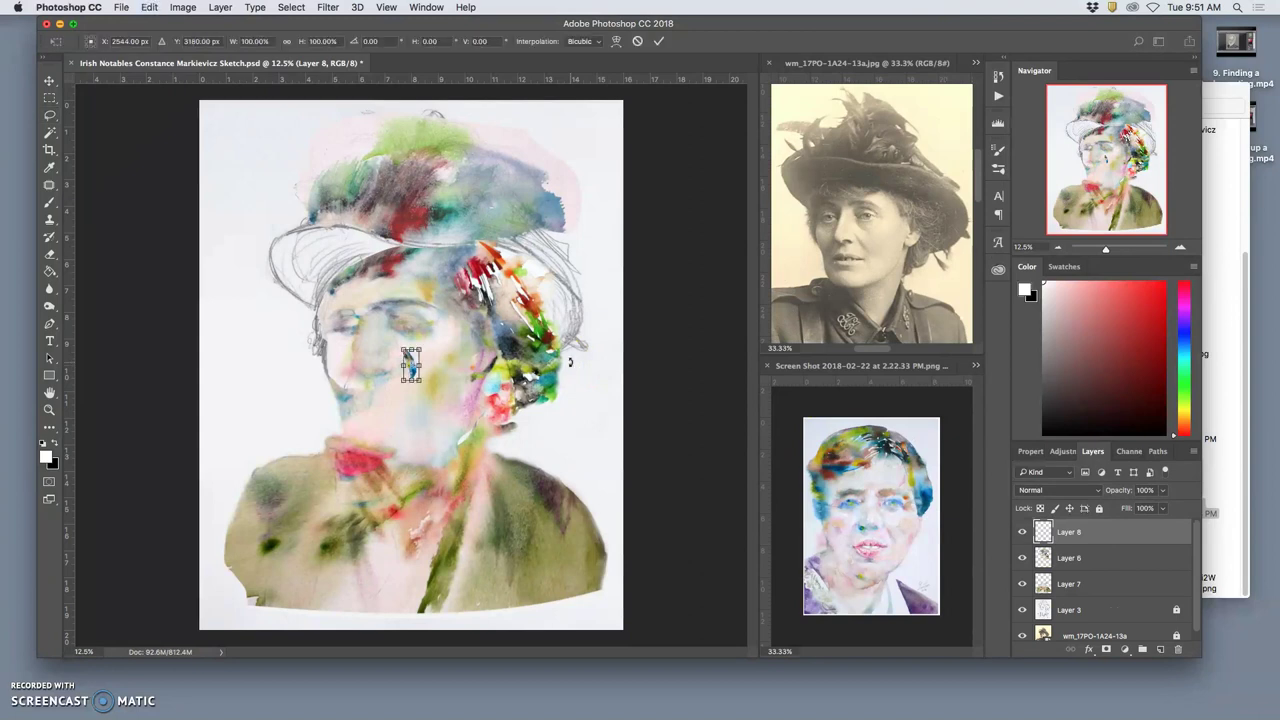
pyautogui.moveTo(438, 346); pyautogui.dragTo(370, 327)
pyautogui.rightClick(396, 338)
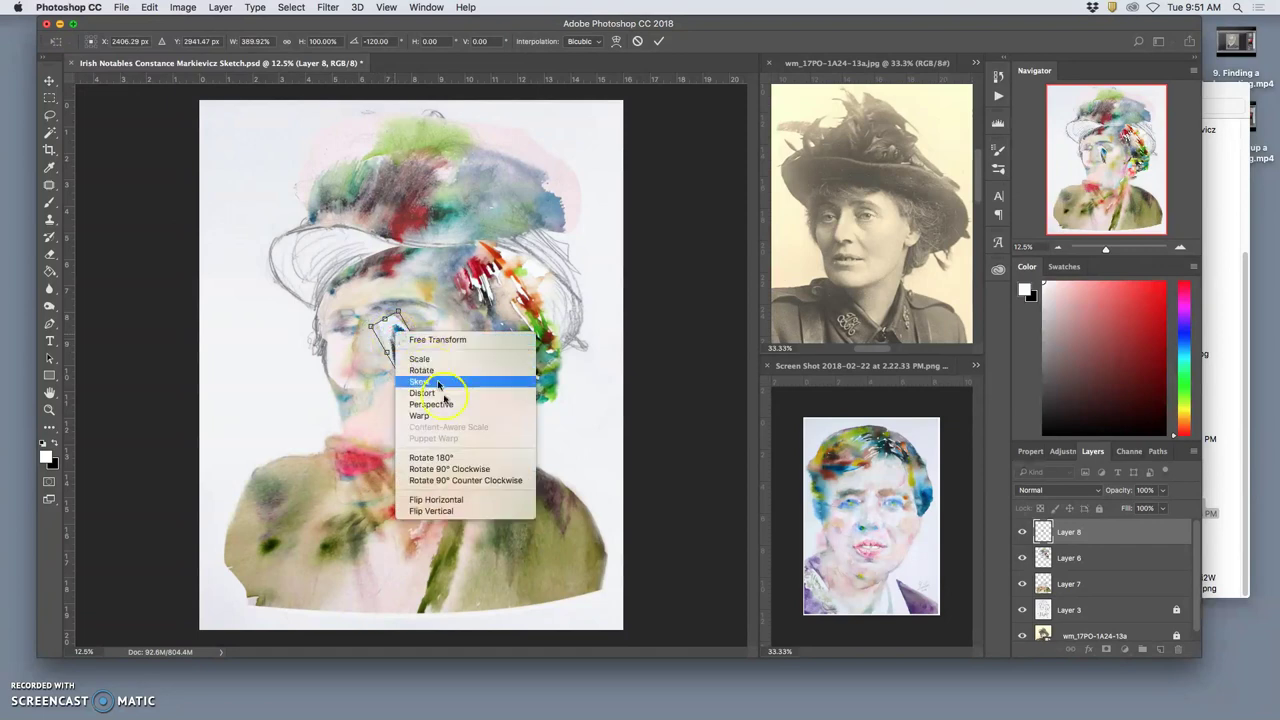
pyautogui.click(455, 504)
pyautogui.moveTo(440, 310); pyautogui.dragTo(375, 174)
pyautogui.click(511, 298)
pyautogui.moveTo(511, 298); pyautogui.dragTo(437, 244)
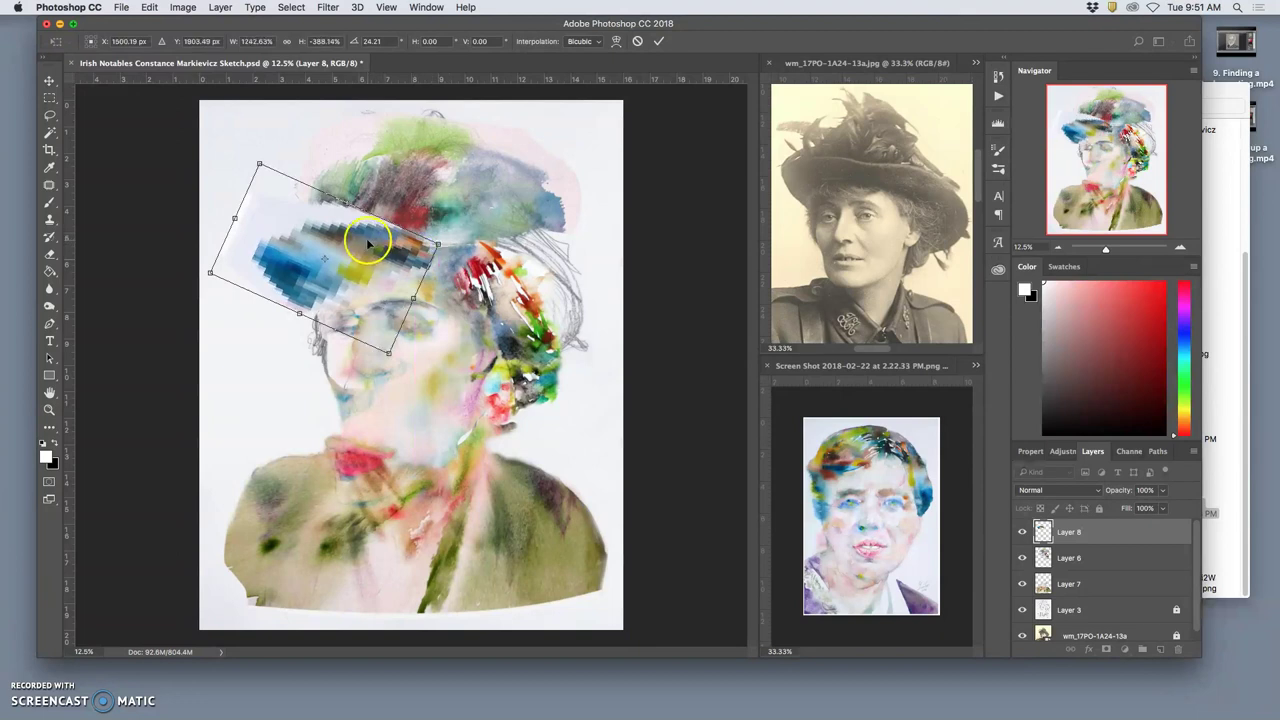
pyautogui.press('Return')
# Erase the pale excess around the blue brim piece and lower its layer's opacity to 71%
pyautogui.press('l')
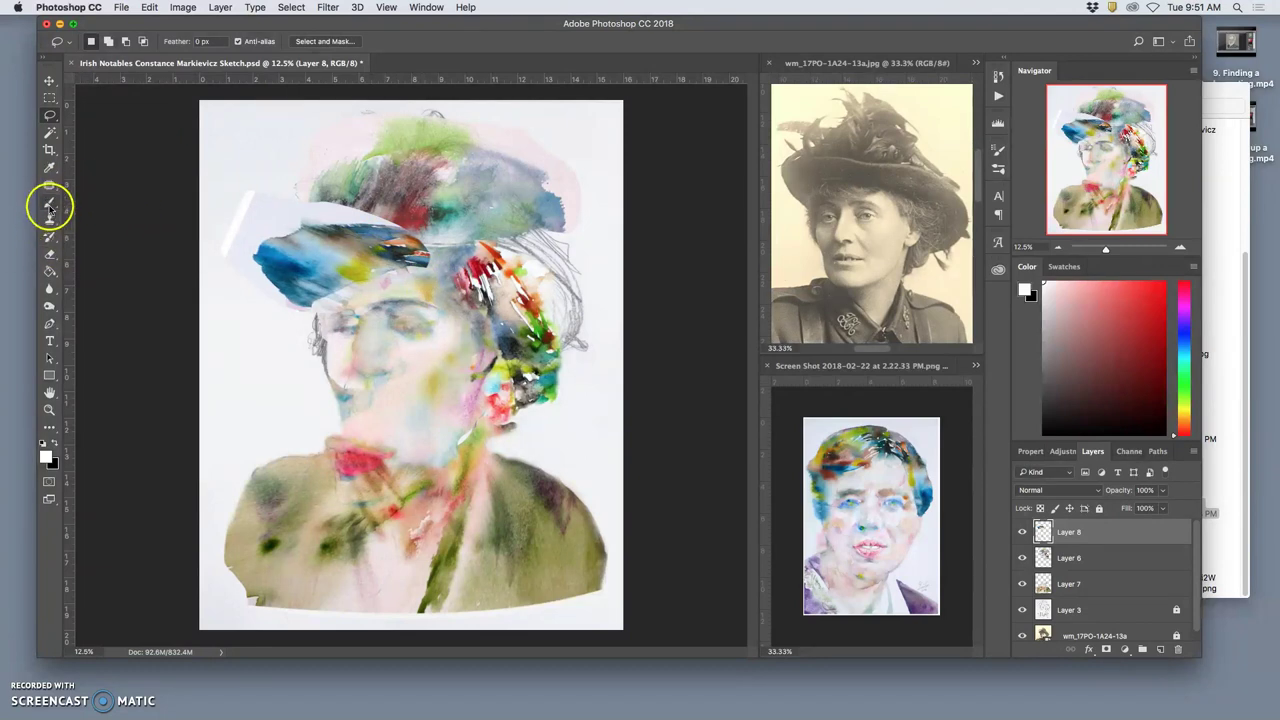
pyautogui.click(49, 253)
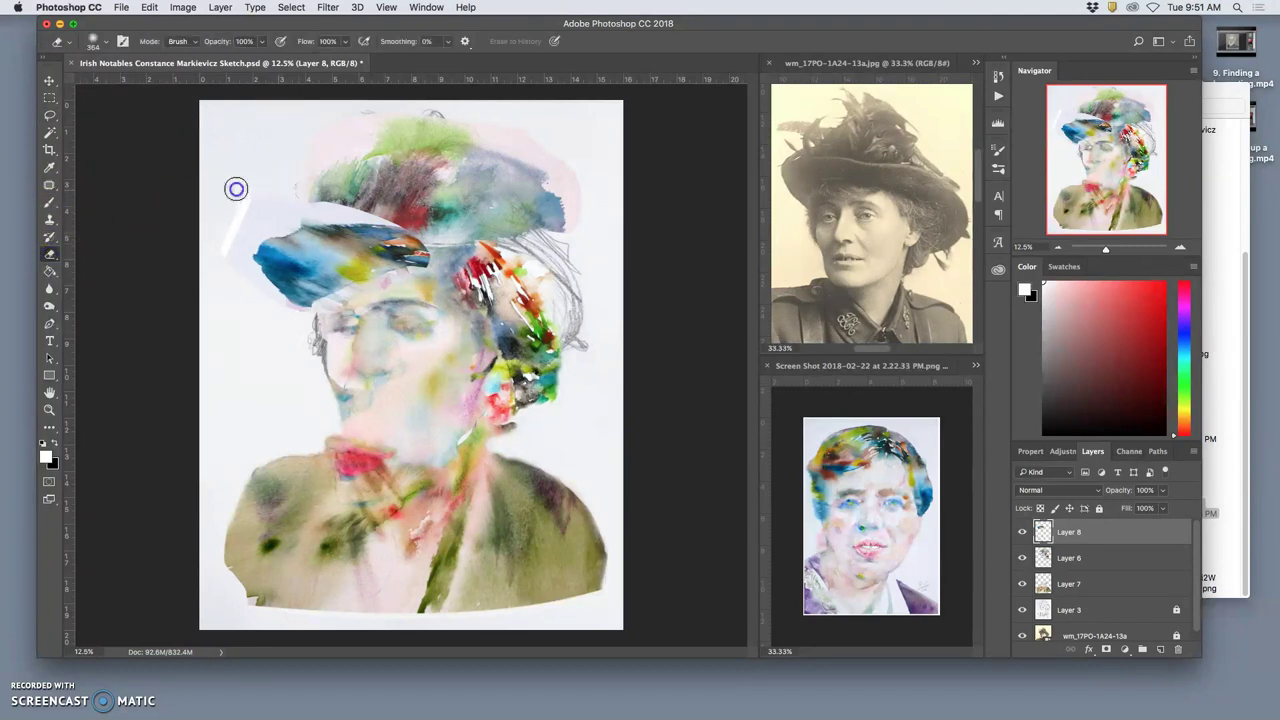
pyautogui.moveTo(250, 200)
pyautogui.mouseDown()
pyautogui.moveTo(221, 258)
pyautogui.moveTo(303, 320)
pyautogui.moveTo(262, 304)
pyautogui.mouseUp()
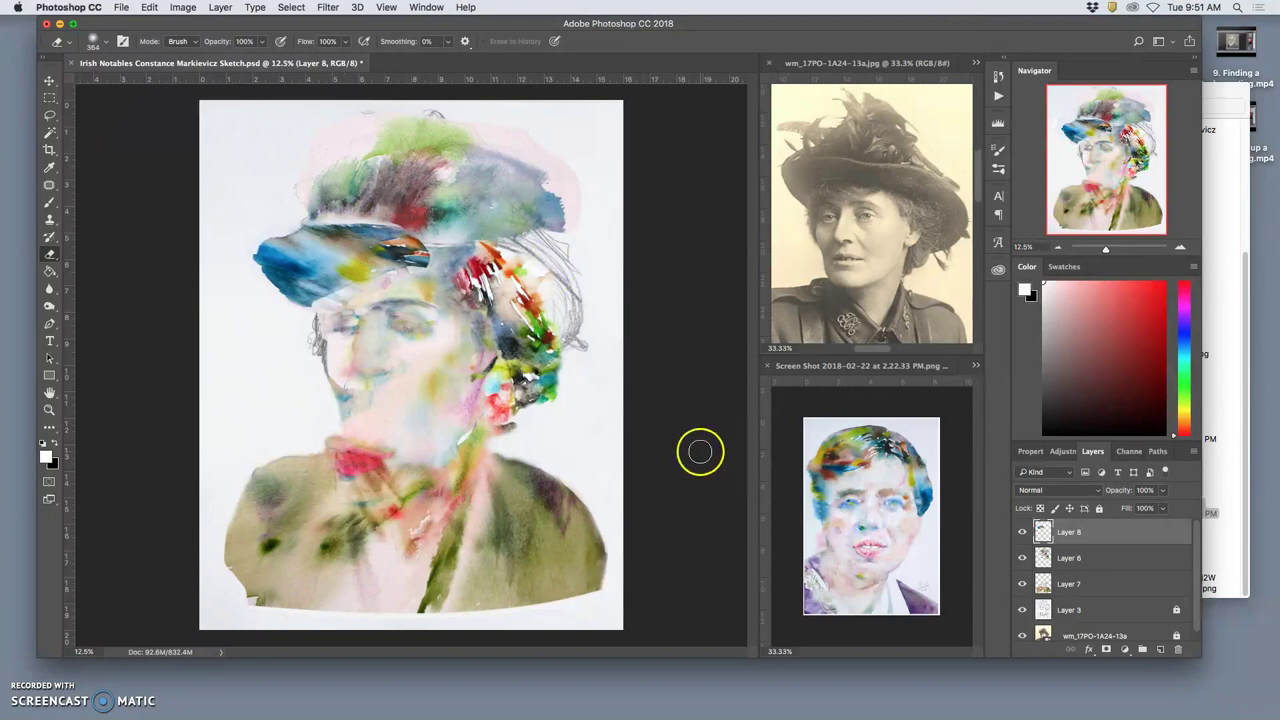
pyautogui.click(1162, 490)
pyautogui.moveTo(1164, 507); pyautogui.dragTo(1146, 507)
# Warp the blue brim piece so it follows the curve of the sketched hat brim
pyautogui.press('super+t')
pyautogui.rightClick(368, 238)
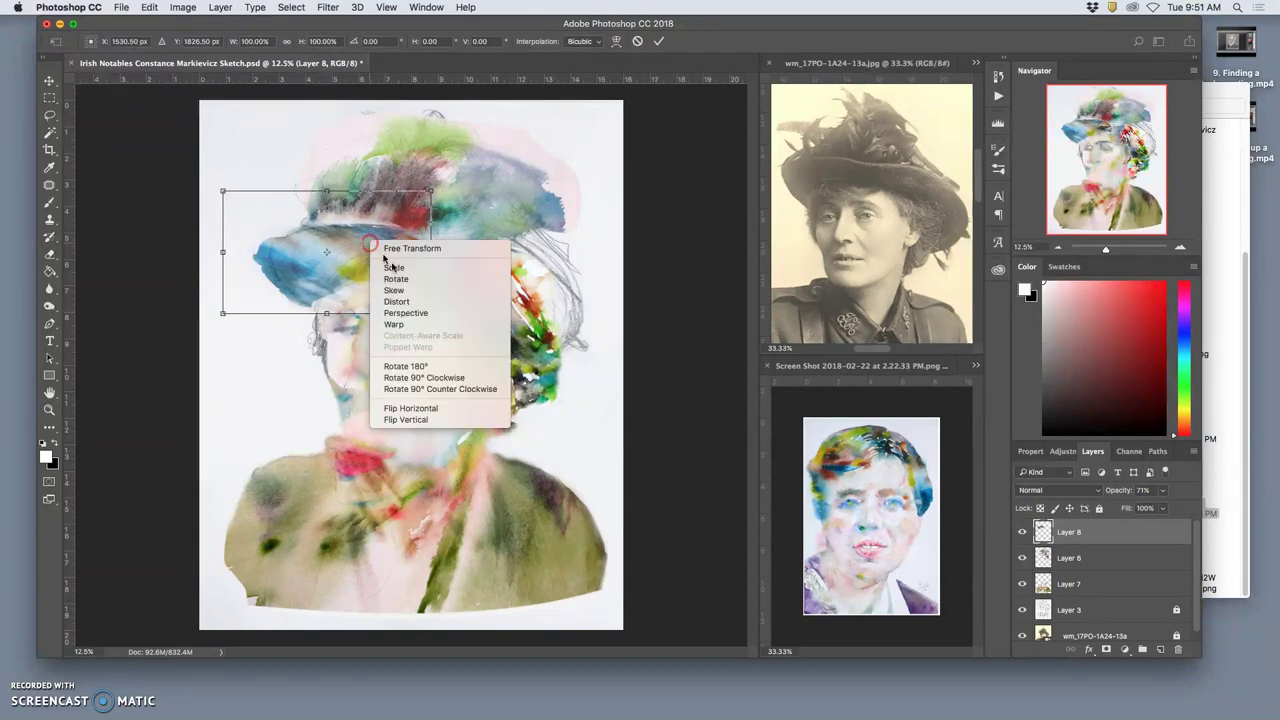
pyautogui.click(413, 324)
pyautogui.moveTo(415, 256)
pyautogui.mouseDown()
pyautogui.moveTo(429, 229)
pyautogui.moveTo(377, 217)
pyautogui.moveTo(405, 246)
pyautogui.mouseUp()
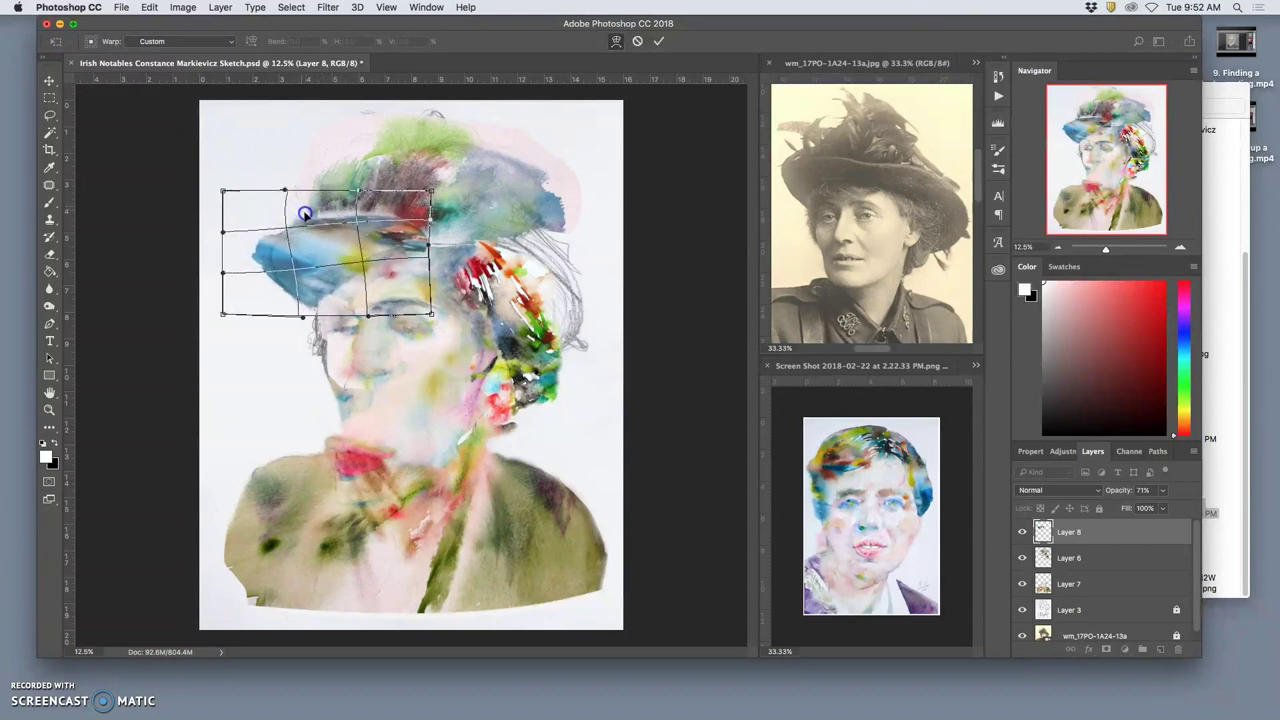
pyautogui.moveTo(305, 214); pyautogui.dragTo(306, 214)
pyautogui.moveTo(399, 213); pyautogui.dragTo(407, 226)
pyautogui.moveTo(279, 236); pyautogui.dragTo(263, 268)
pyautogui.moveTo(356, 280); pyautogui.dragTo(353, 275)
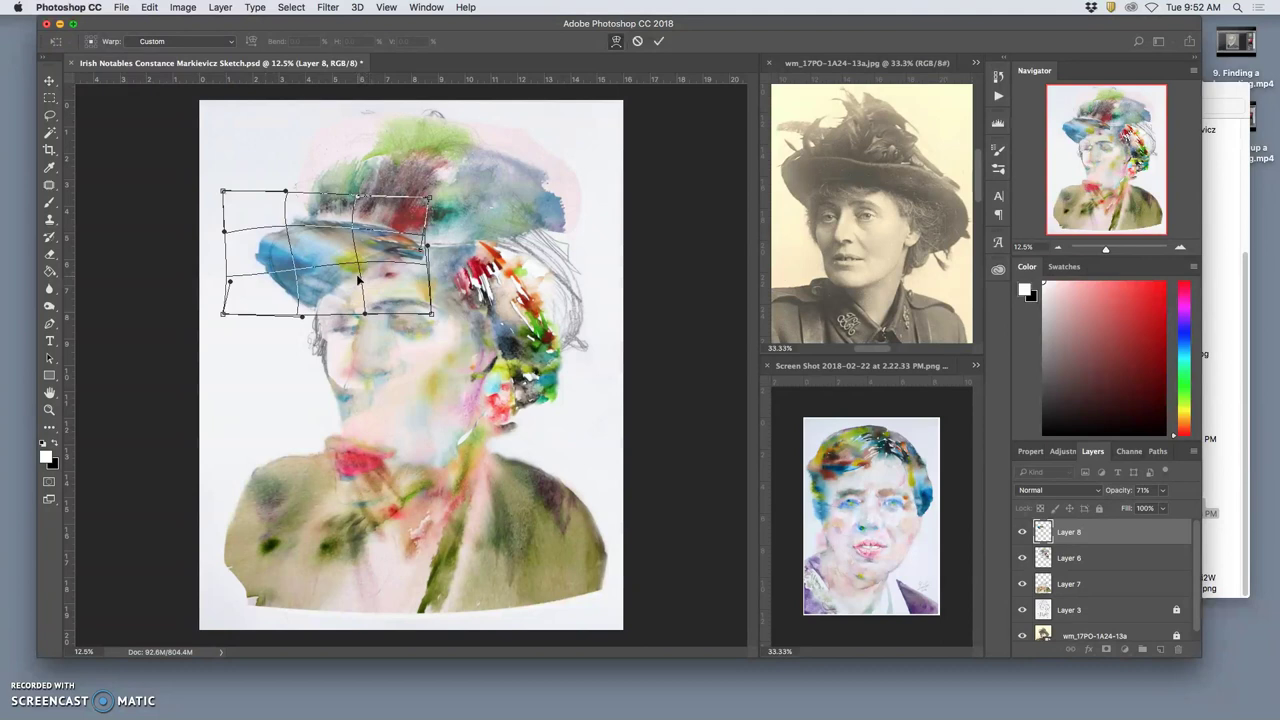
pyautogui.press('Return')
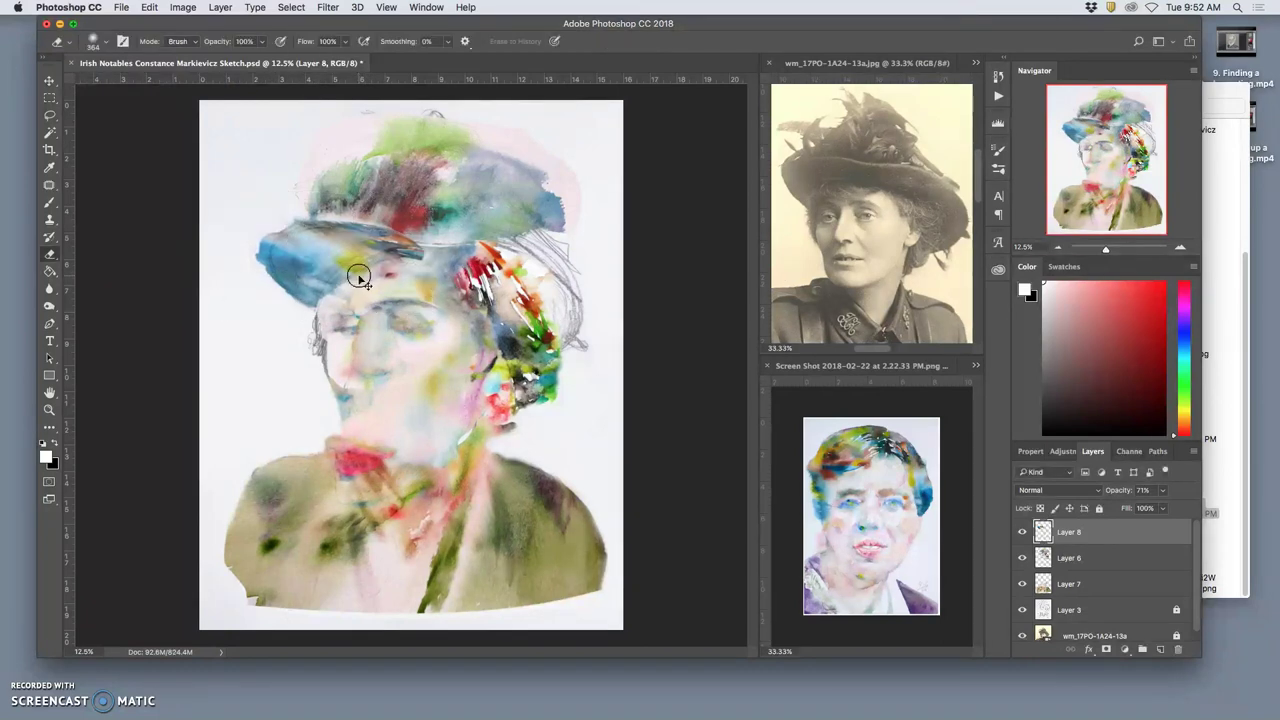
# Compare the brim layer below and above the neighboring paint layer, ending with it back on top
pyautogui.press('super+bracketleft')
pyautogui.press('super+bracketright')
pyautogui.press('super+bracketleft')
pyautogui.press('super+bracketright')
pyautogui.moveTo(1087, 536)
pyautogui.mouseDown()
pyautogui.moveTo(1086, 566)
pyautogui.moveTo(1087, 538)
pyautogui.mouseUp()
# Erase the inner end of the brim piece where it overlaps the forehead
pyautogui.moveTo(421, 264); pyautogui.dragTo(404, 260)
pyautogui.click(264, 42)
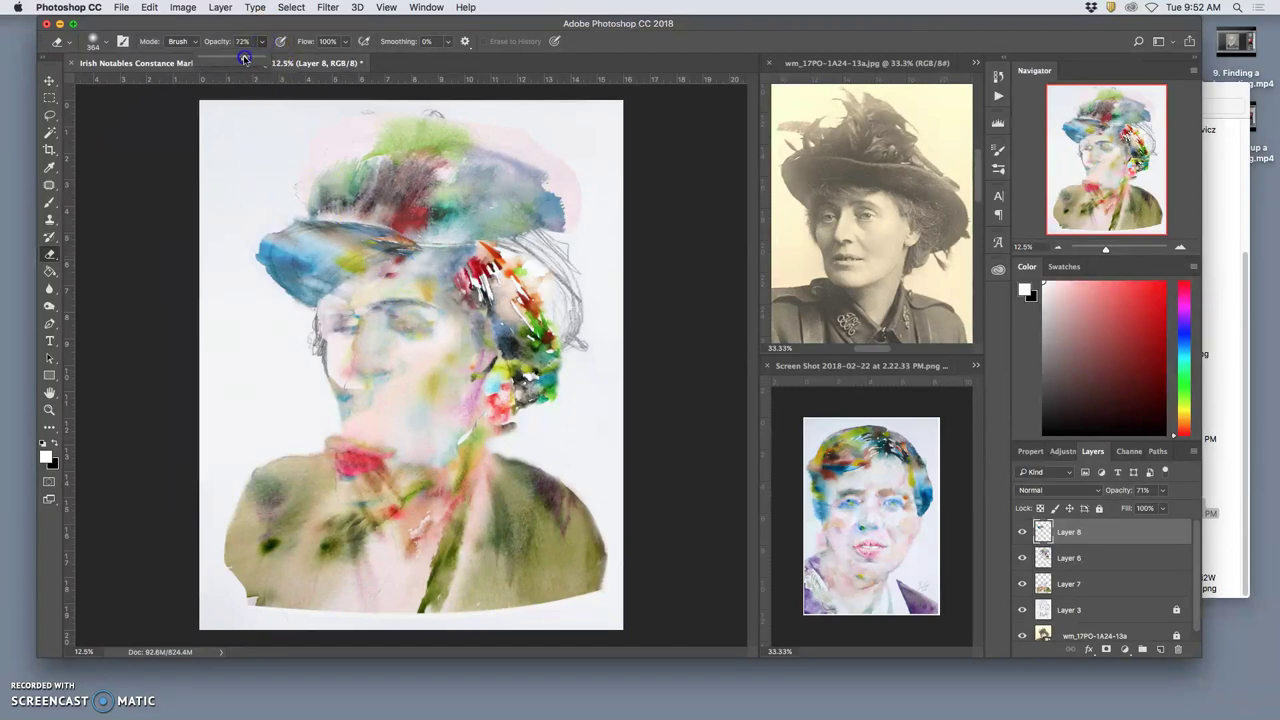
pyautogui.moveTo(386, 268)
pyautogui.mouseDown()
pyautogui.moveTo(334, 287)
pyautogui.moveTo(392, 255)
pyautogui.moveTo(324, 297)
pyautogui.moveTo(410, 254)
pyautogui.moveTo(370, 262)
pyautogui.mouseUp()
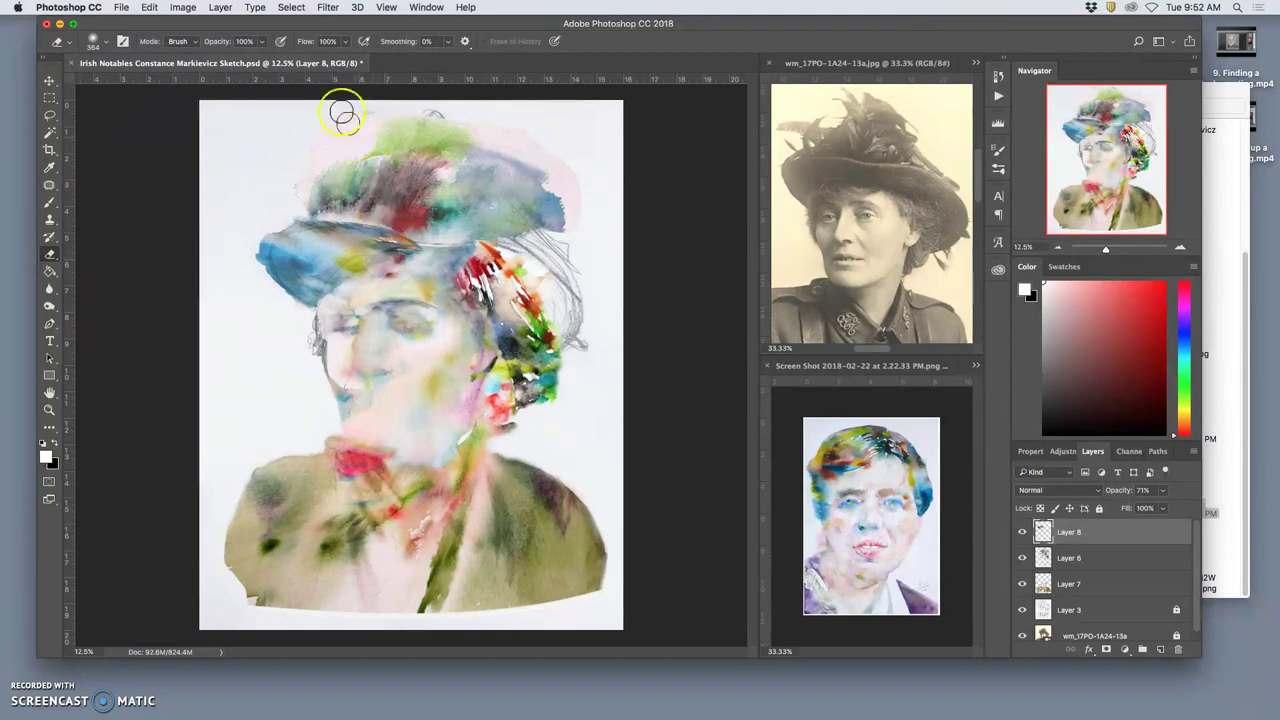
# Set the eraser's opacity to 34% and soften the brim piece's edges along the forehead and hat
pyautogui.click(260, 44)
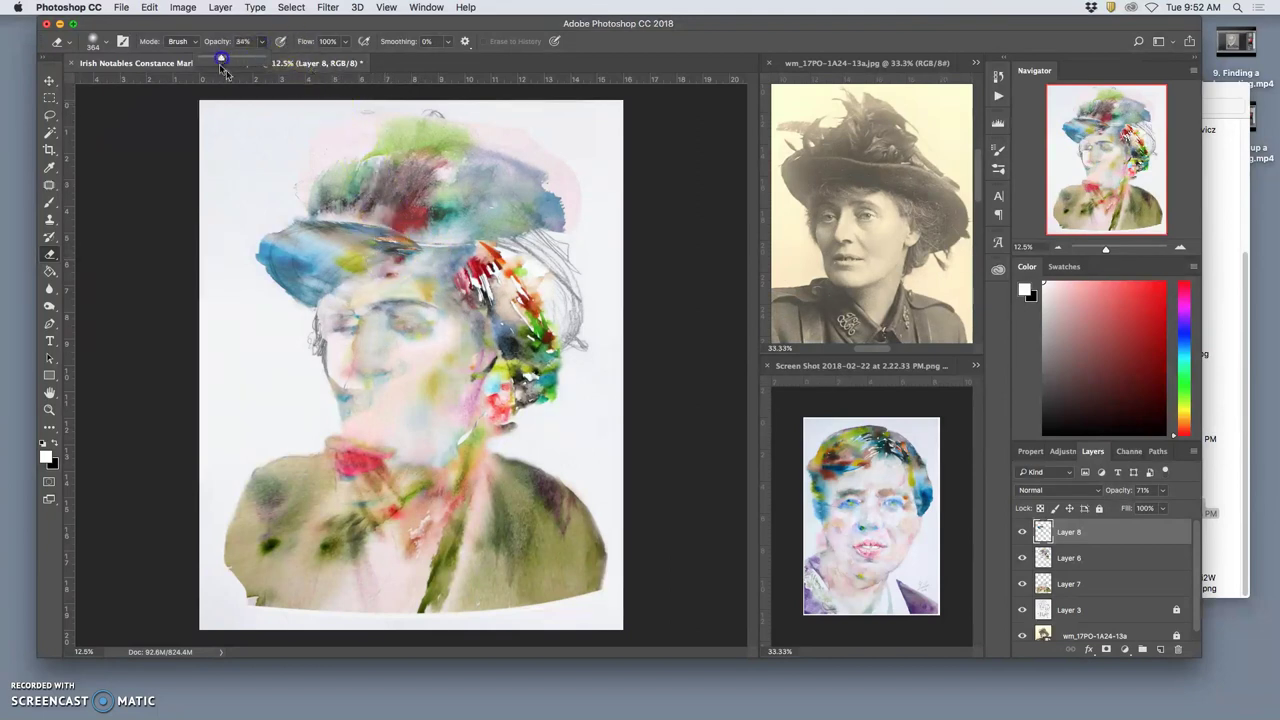
pyautogui.moveTo(394, 249); pyautogui.dragTo(321, 307)
pyautogui.click(315, 356)
pyautogui.moveTo(440, 252)
pyautogui.mouseDown()
pyautogui.moveTo(399, 190)
pyautogui.moveTo(412, 192)
pyautogui.moveTo(397, 211)
pyautogui.moveTo(339, 205)
pyautogui.mouseUp()
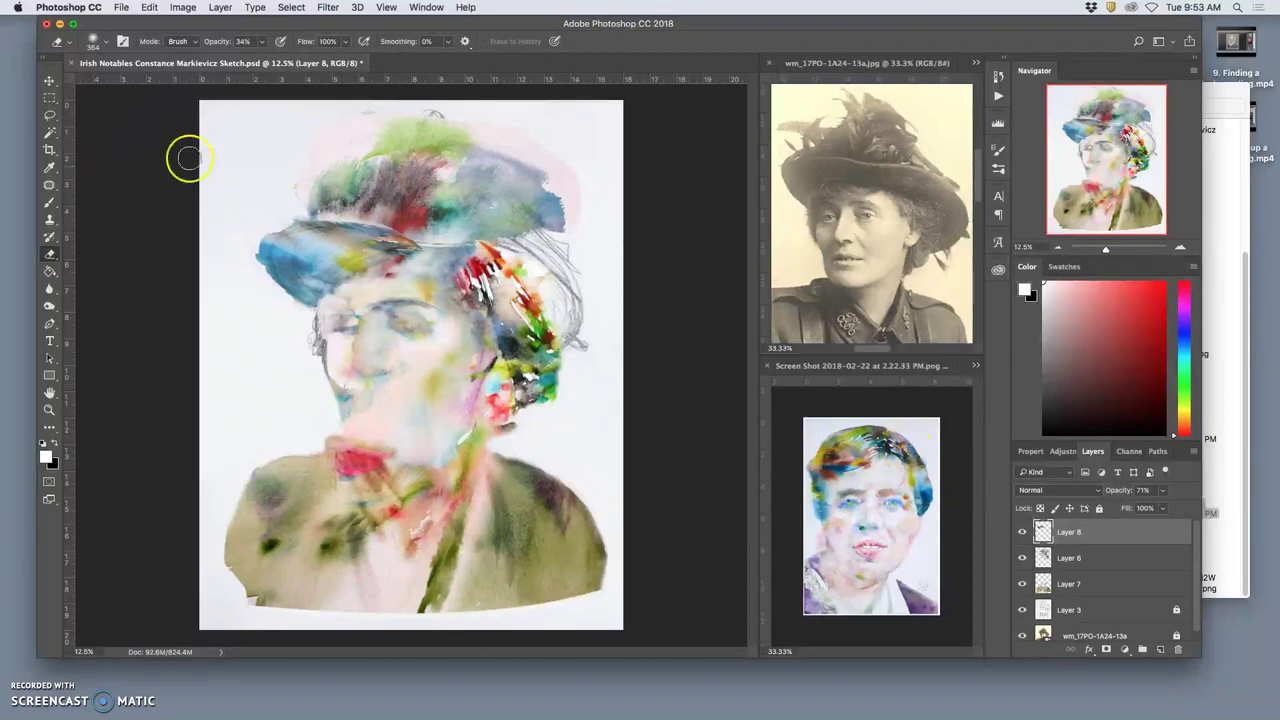
# Lasso the dark hair at the upper side of the color portrait's head and paste it into the Markievicz sketch
pyautogui.click(52, 117)
pyautogui.click(877, 445)
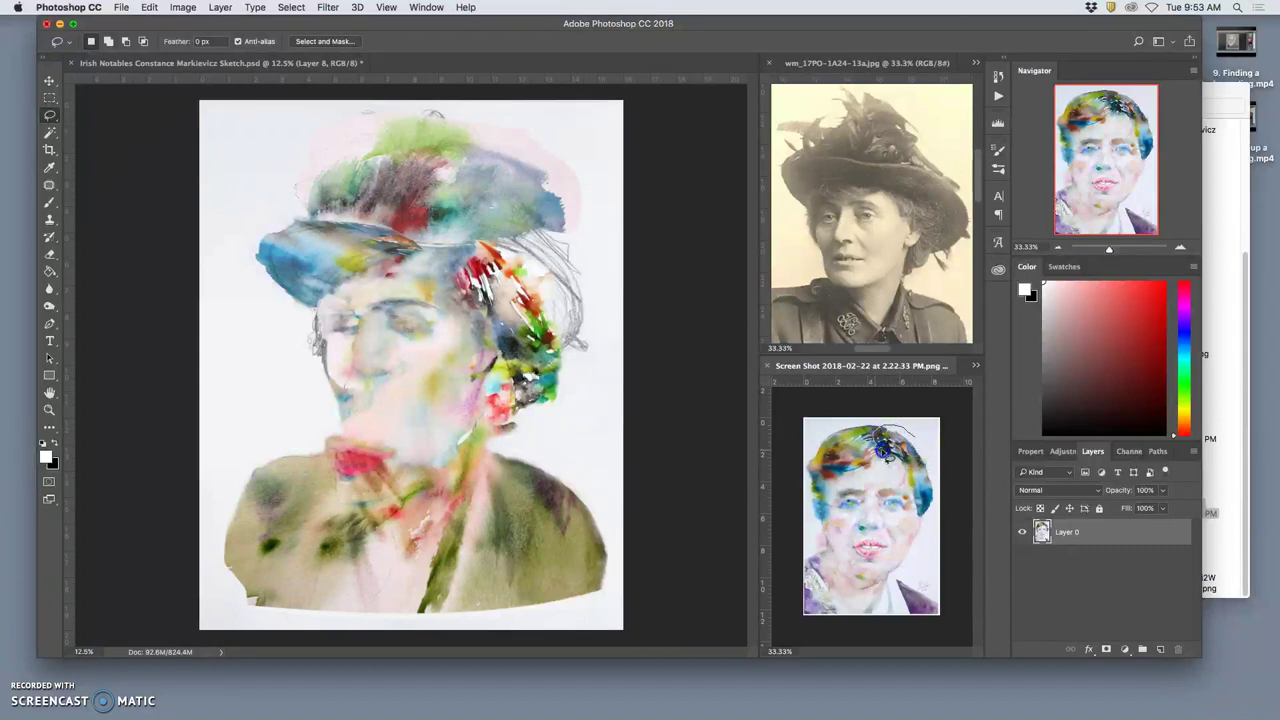
pyautogui.moveTo(897, 459); pyautogui.dragTo(912, 488)
pyautogui.click(574, 332)
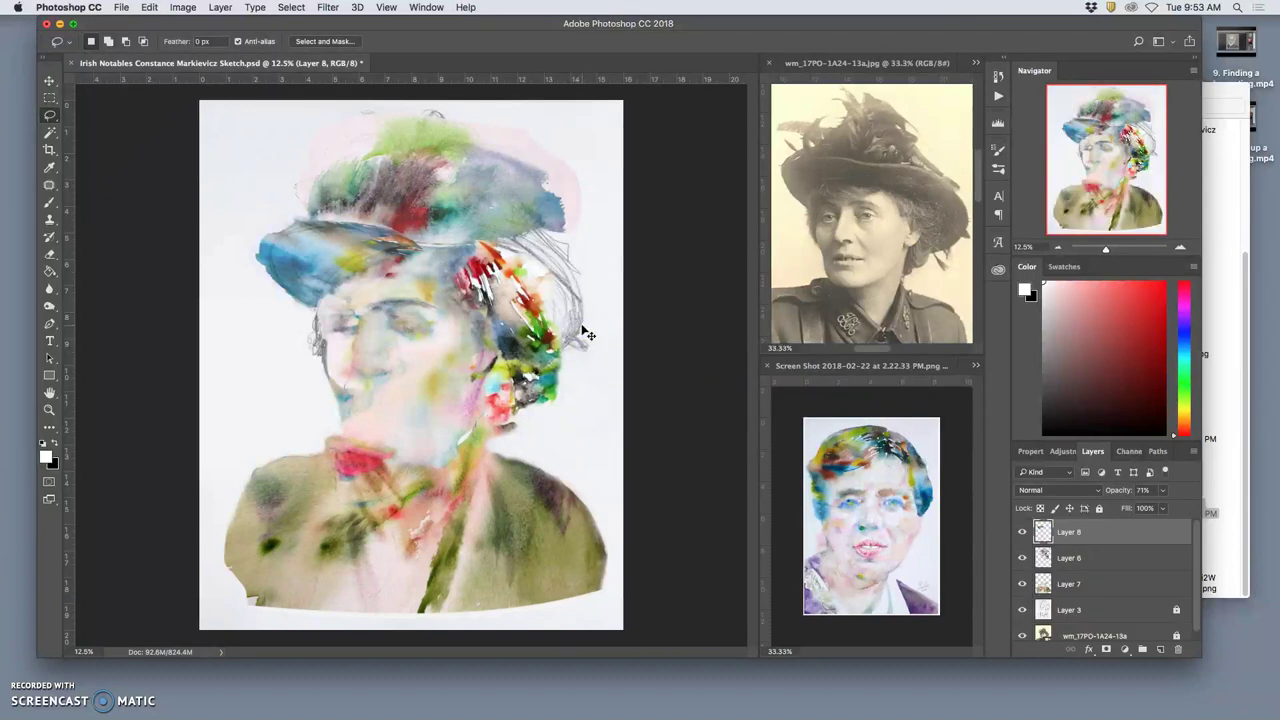
pyautogui.press('super+v')
# Enlarge the pasted dark hair piece to about 706% and place it over the hair behind the face
pyautogui.press('super+t')
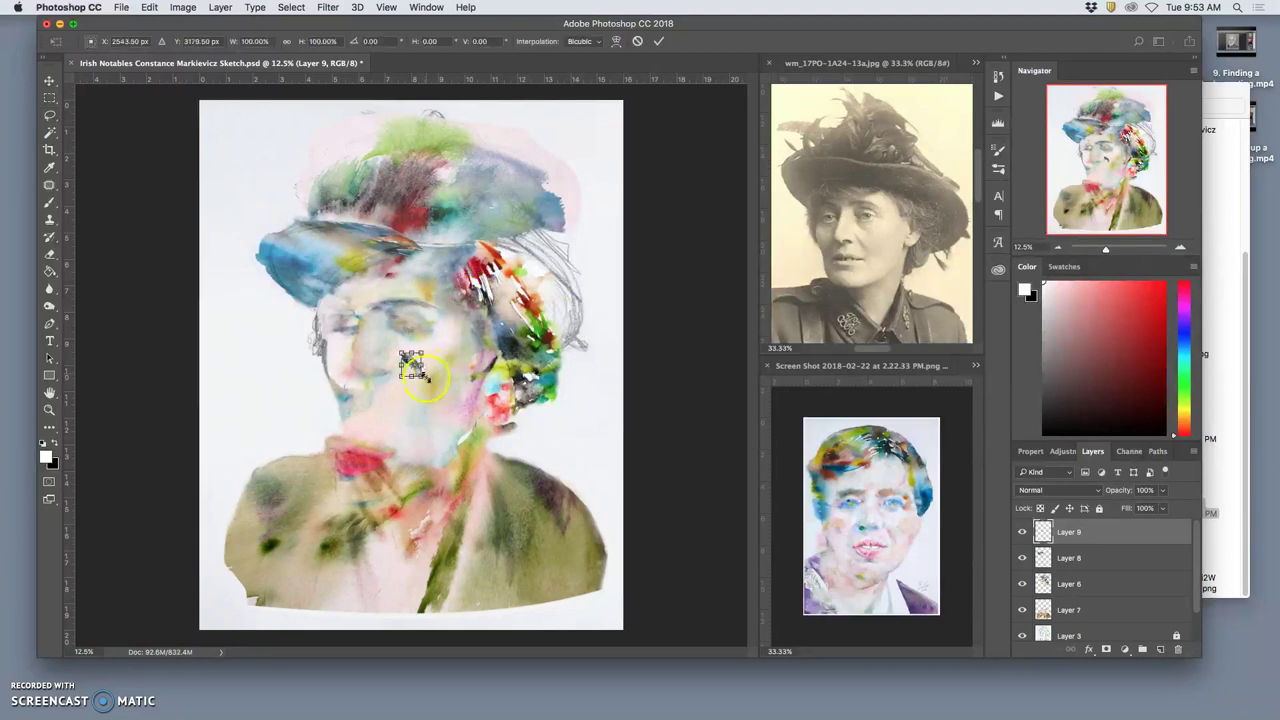
pyautogui.moveTo(422, 380); pyautogui.dragTo(600, 471)
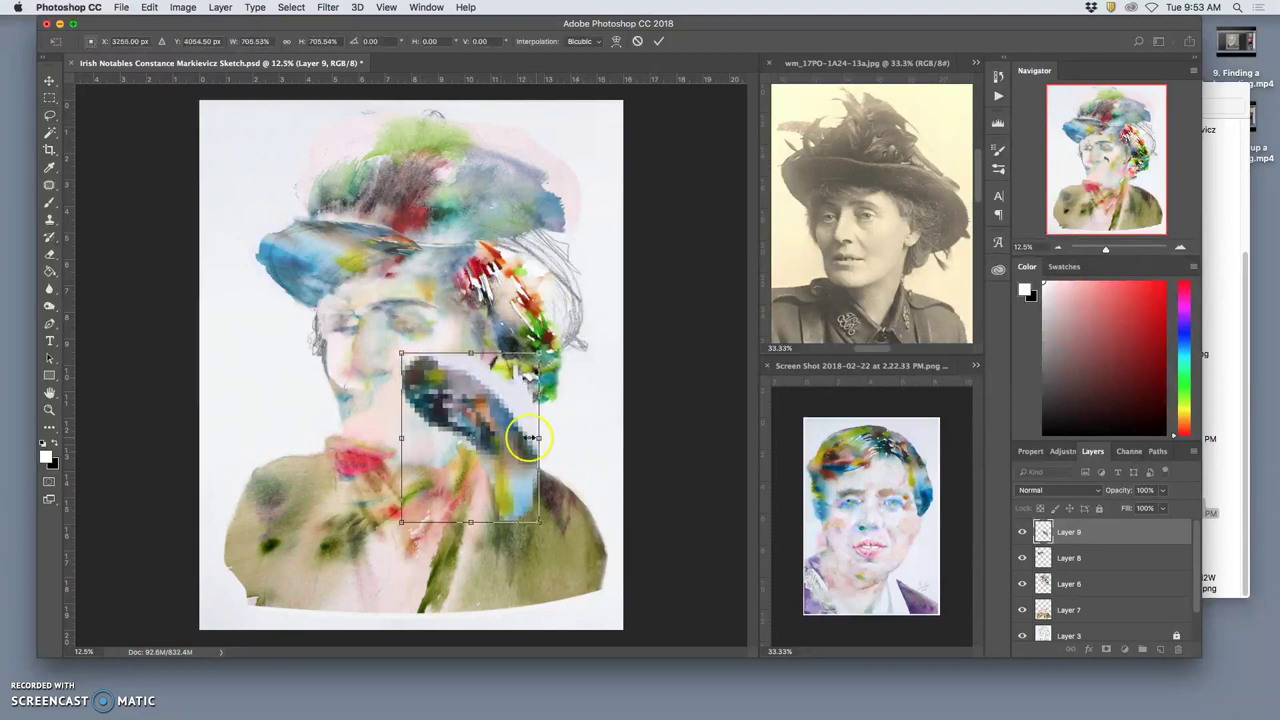
pyautogui.moveTo(514, 434); pyautogui.dragTo(561, 293)
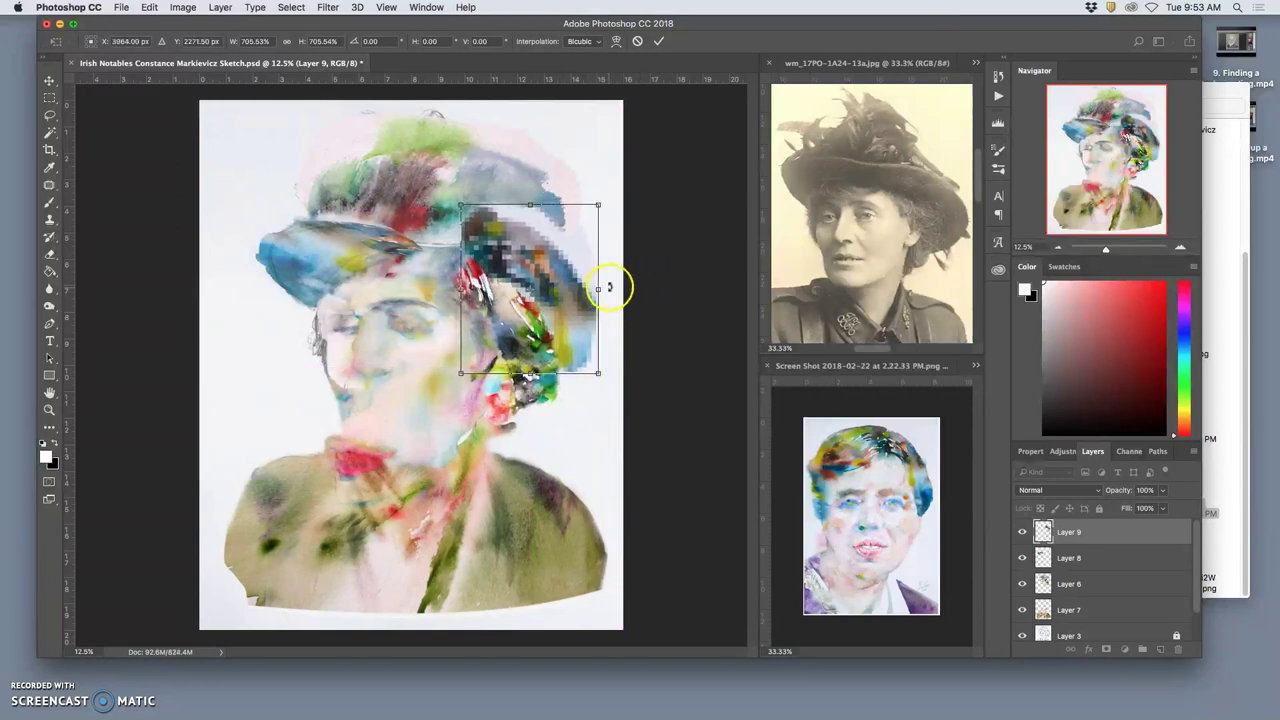
pyautogui.press('Return')
# Set the eraser's opacity to 100% and erase the pale excess around the new hair piece
pyautogui.press('l')
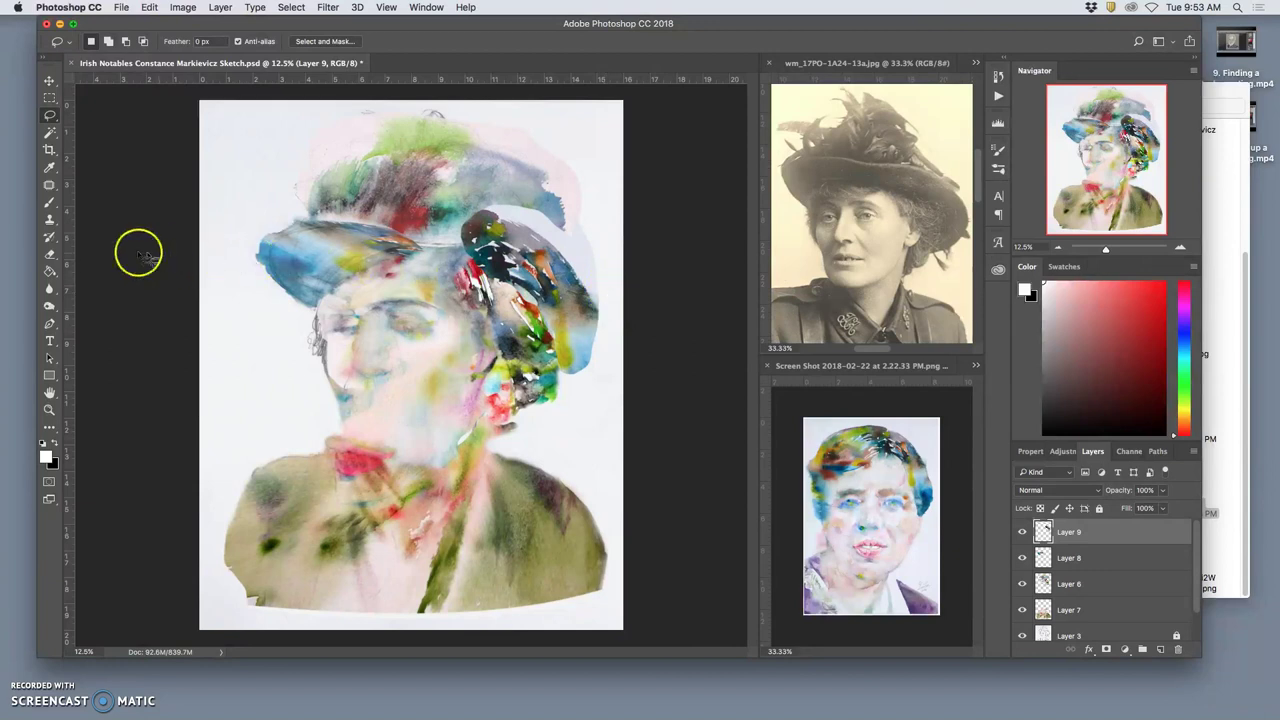
pyautogui.click(50, 253)
pyautogui.click(262, 42)
pyautogui.moveTo(278, 58)
pyautogui.mouseDown()
pyautogui.moveTo(569, 151)
pyautogui.moveTo(603, 311)
pyautogui.moveTo(592, 264)
pyautogui.moveTo(545, 215)
pyautogui.moveTo(510, 200)
pyautogui.moveTo(443, 205)
pyautogui.mouseUp()
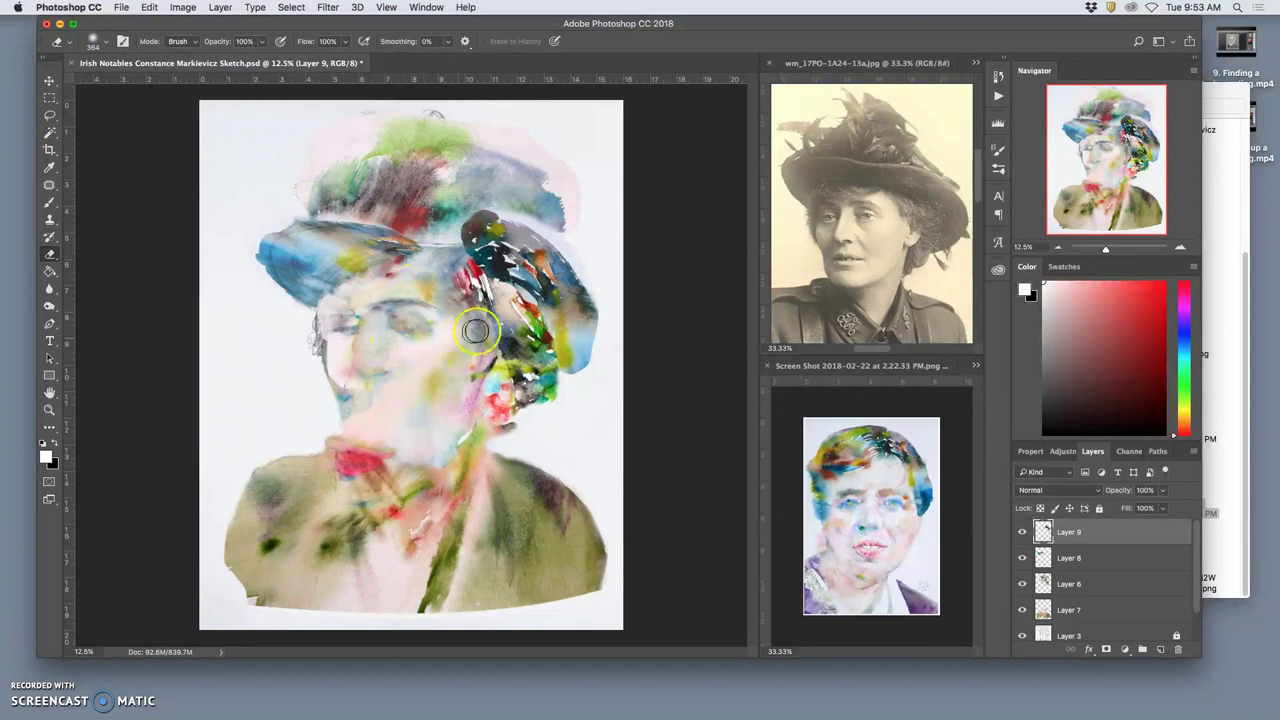
pyautogui.moveTo(531, 352)
pyautogui.mouseDown()
pyautogui.moveTo(562, 378)
pyautogui.moveTo(547, 378)
pyautogui.moveTo(568, 377)
pyautogui.mouseUp()
pyautogui.click(551, 384)
# Start a free transform on the dark hair piece and open its transform options
pyautogui.hotkey('ctrl', 't')
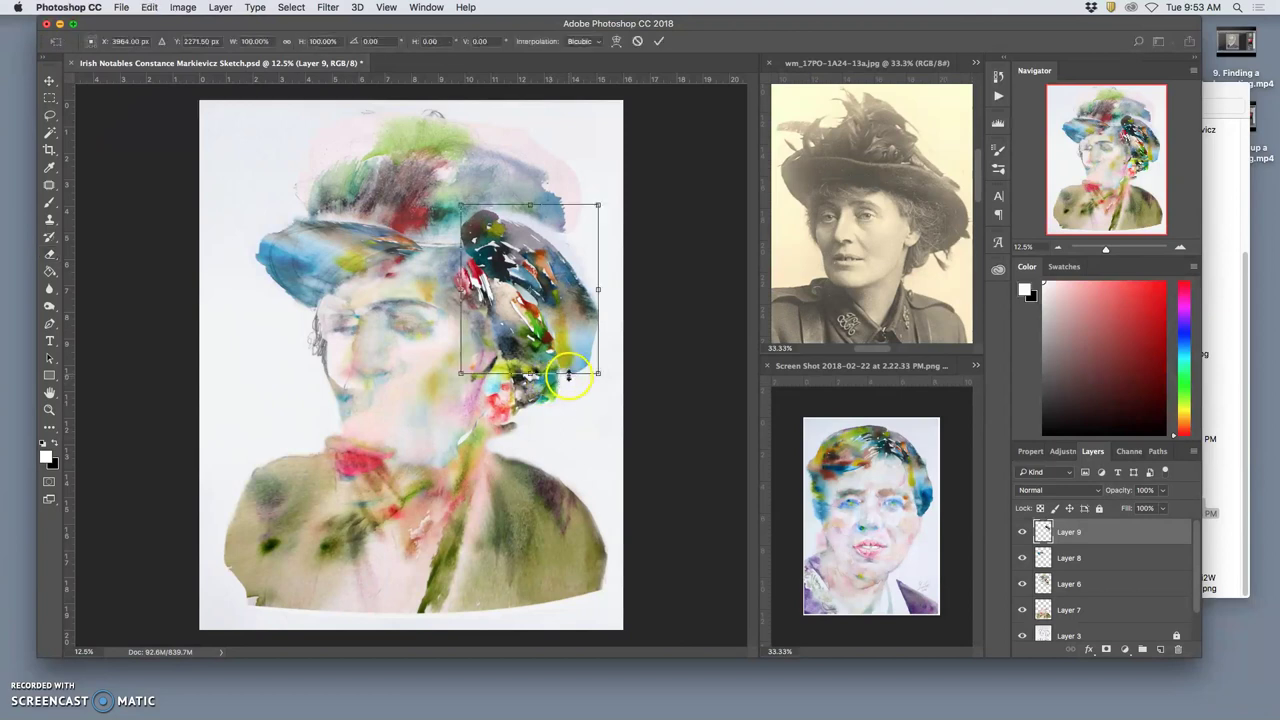
pyautogui.rightClick(570, 338)
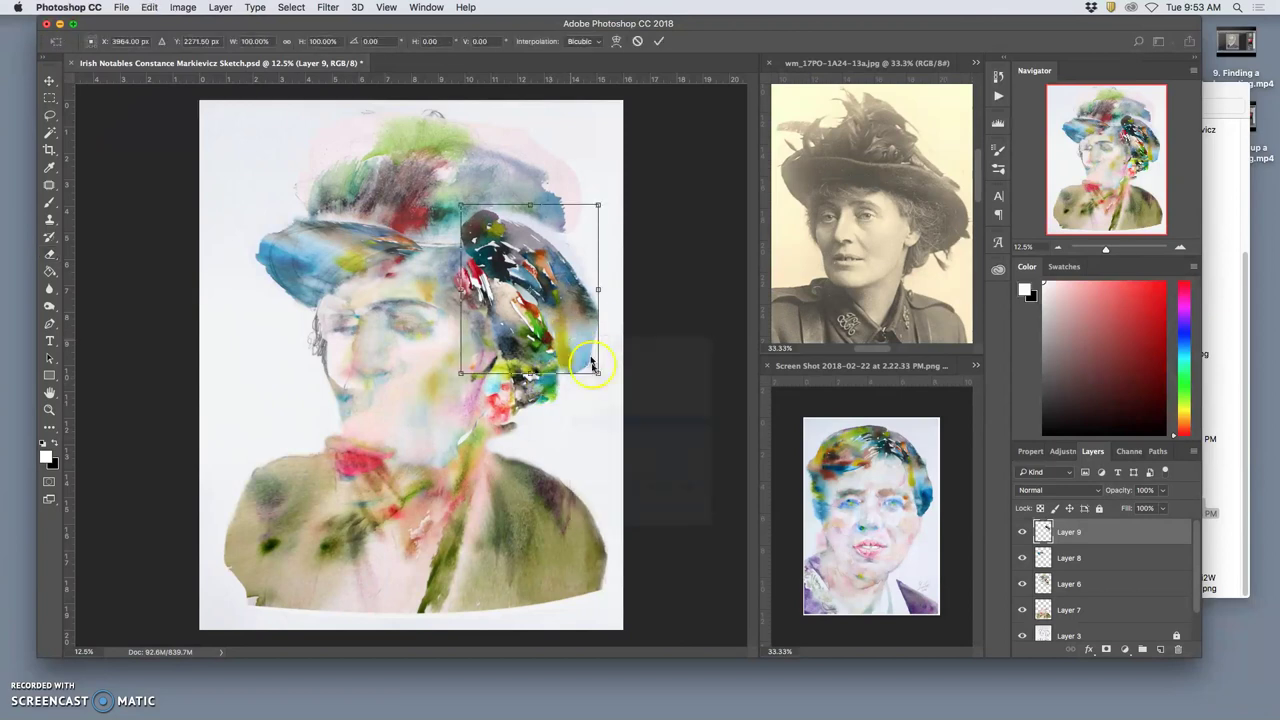